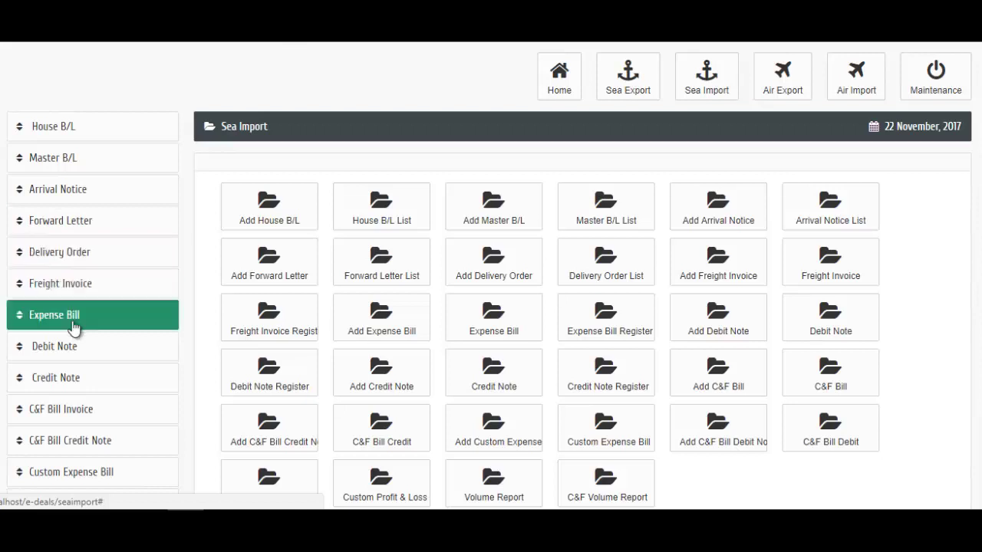
- Expand the Report section of the Sea Import module and examine the reports it offers
{"action": "scroll", "coordinate": [88, 321], "scroll_direction": "down", "scroll_amount": 1}
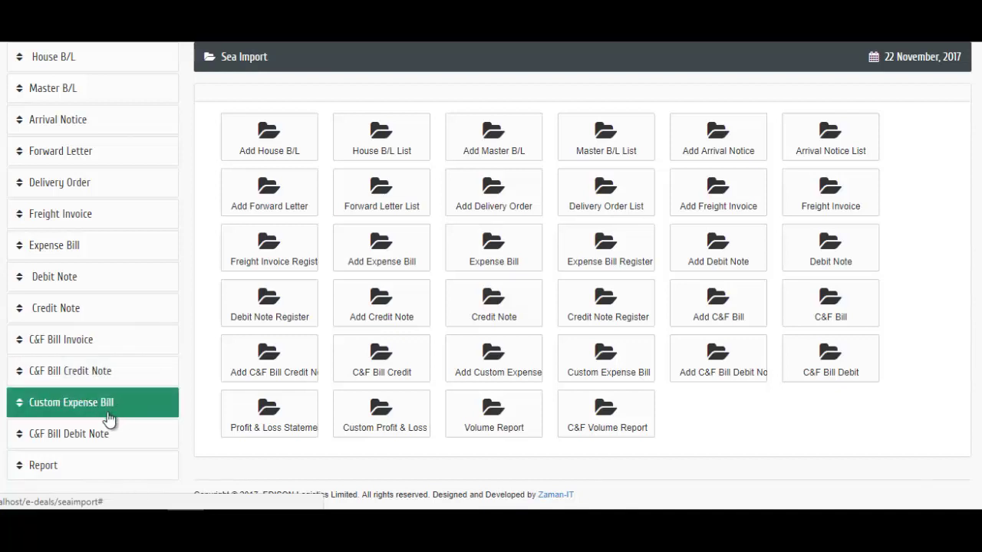
{"action": "left_click", "coordinate": [80, 467]}
{"action": "scroll", "coordinate": [146, 412], "scroll_direction": "down", "scroll_amount": 3}
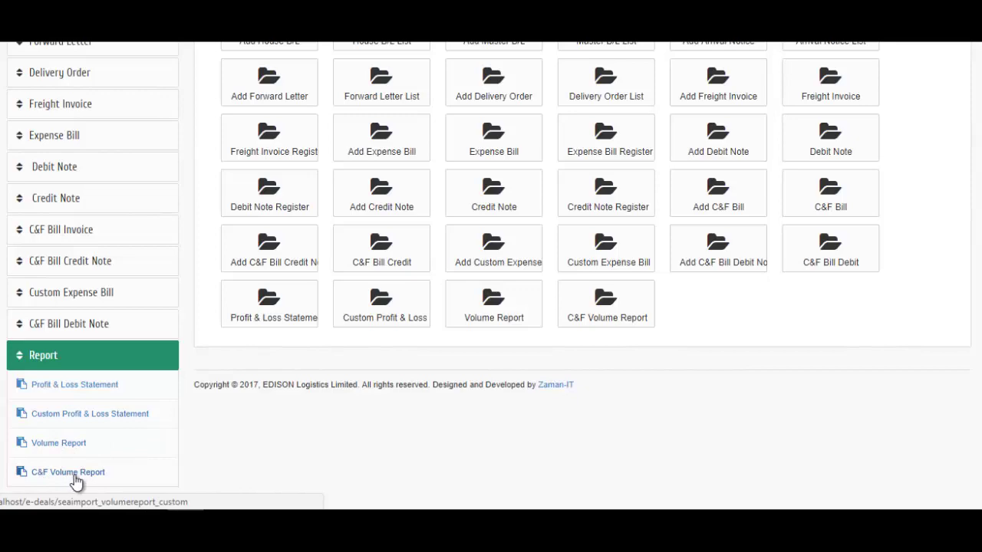
{"action": "scroll", "coordinate": [140, 334], "scroll_direction": "up", "scroll_amount": 3}
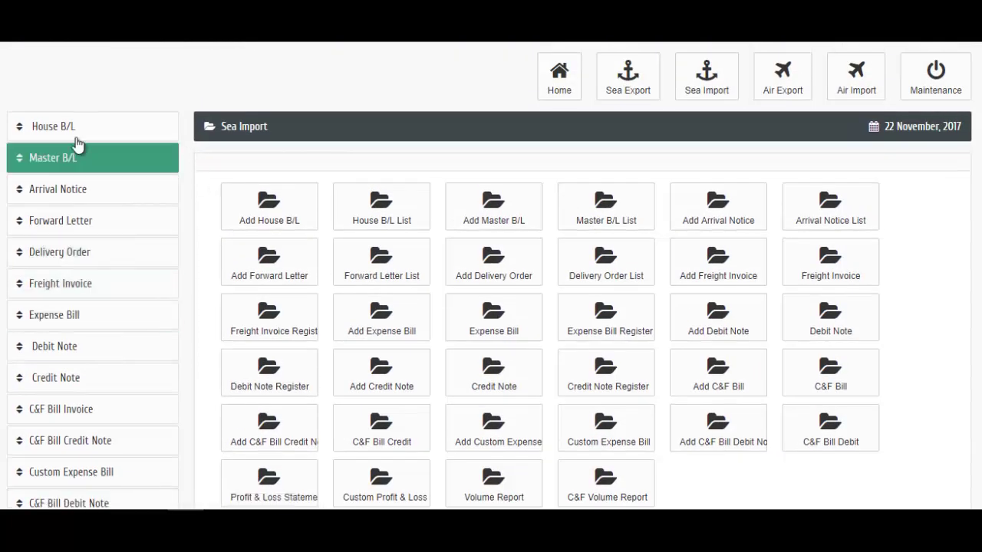
- Open a blank Add House B/L form in the Sea Import module and look over its fields
{"action": "left_click", "coordinate": [83, 135]}
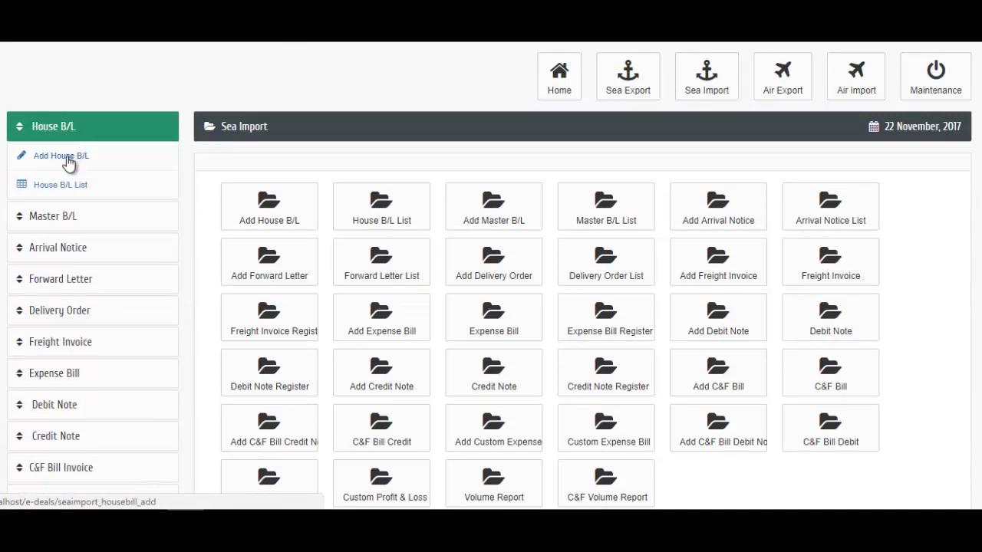
{"action": "left_click", "coordinate": [67, 157]}
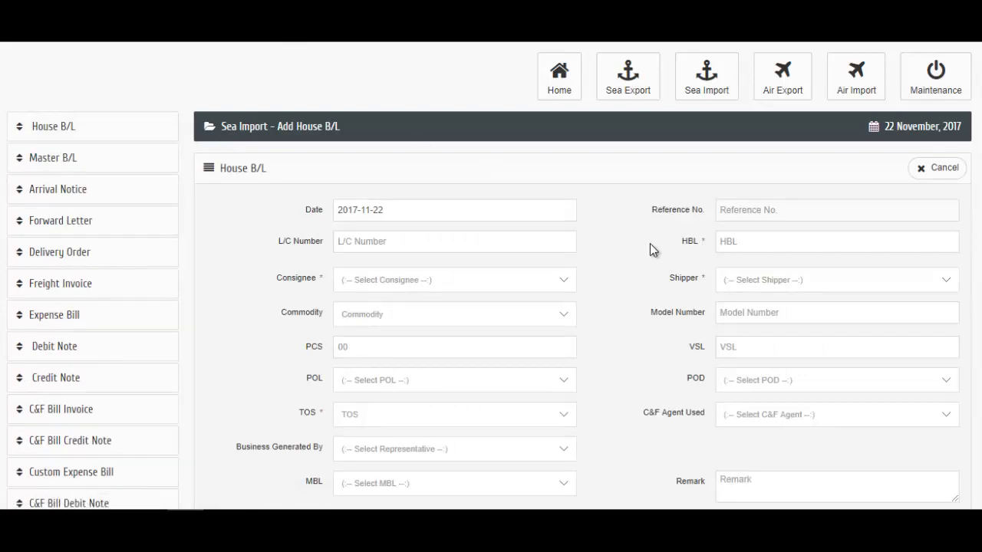
{"action": "scroll", "coordinate": [649, 243], "scroll_direction": "down", "scroll_amount": 3}
{"action": "scroll", "coordinate": [649, 243], "scroll_direction": "up", "scroll_amount": 3}
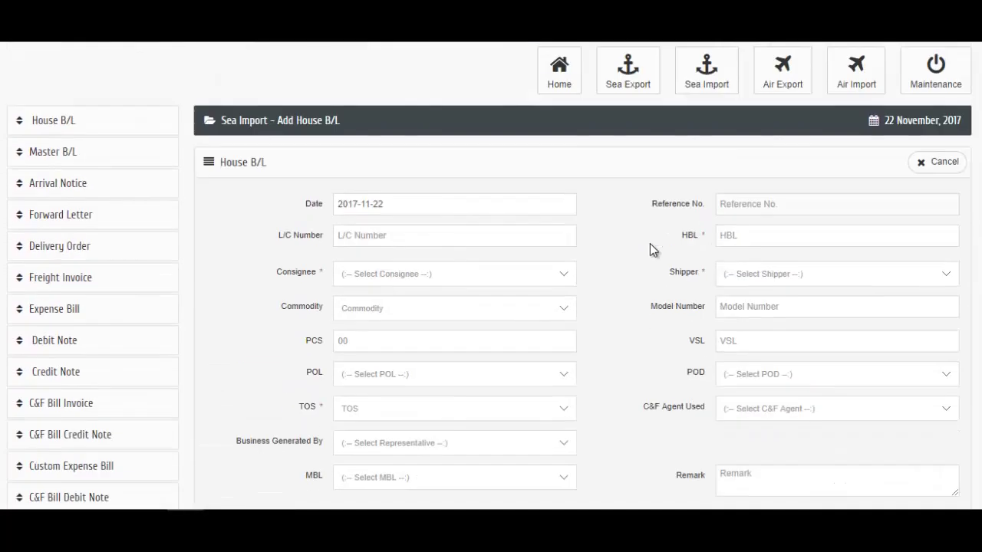
{"action": "left_click", "coordinate": [442, 206]}
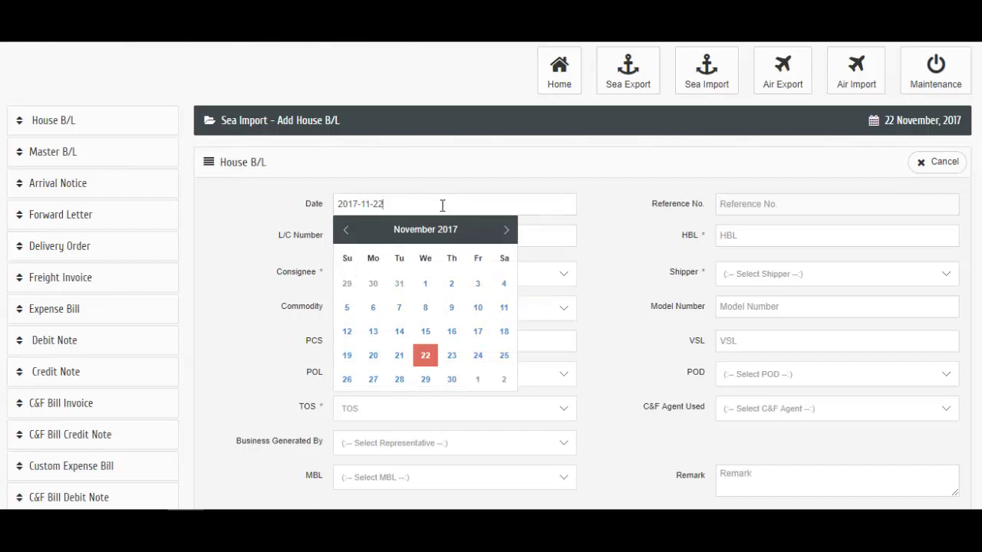
{"action": "left_click", "coordinate": [622, 200]}
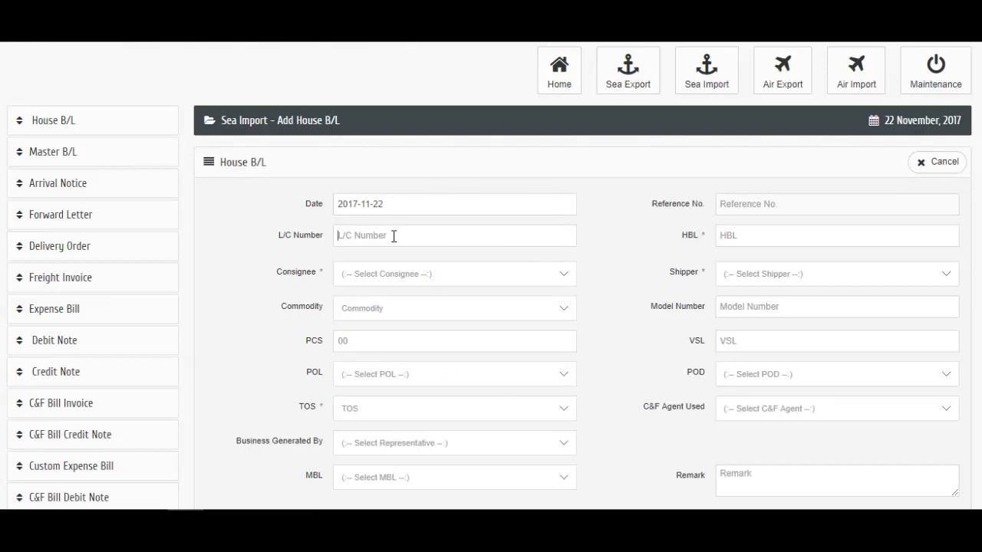
{"action": "type", "text": "23523453254"}
- Enter MC247823479 as the HBL number of the new House B/L
{"action": "type", "text": "MC"}
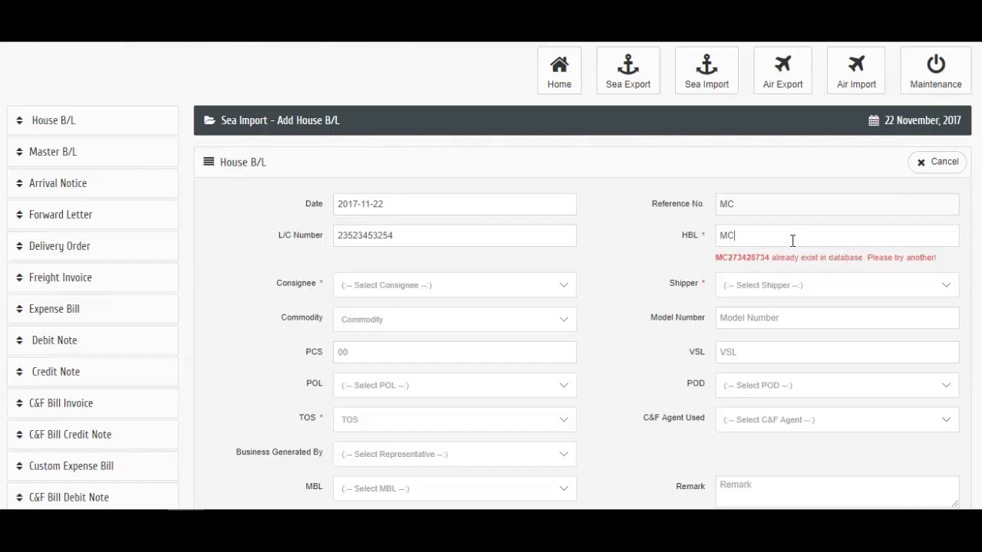
{"action": "type", "text": "8234798324"}
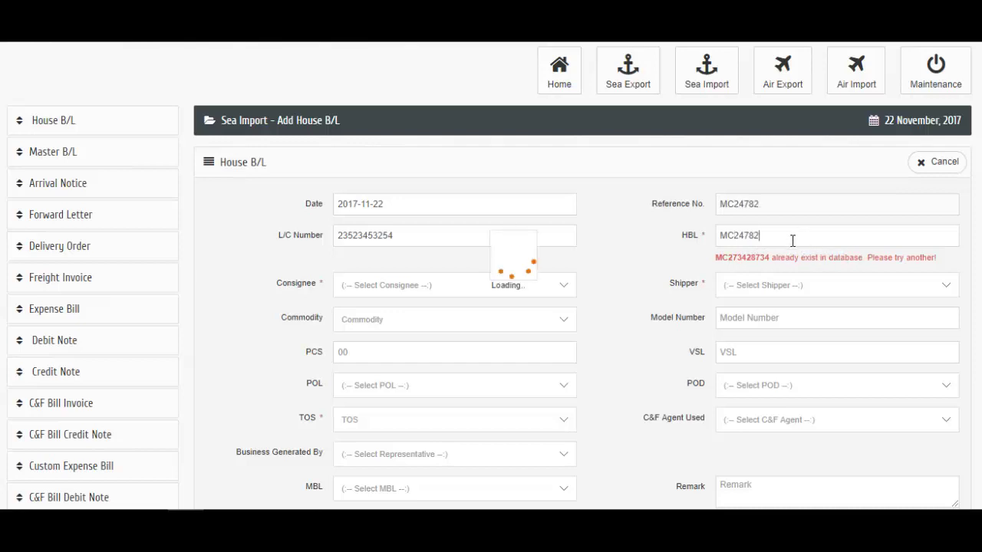
{"action": "key", "text": "BackSpace"}
{"action": "key", "text": "BackSpace"}
{"action": "key", "text": "BackSpace"}
{"action": "key", "text": "BackSpace"}
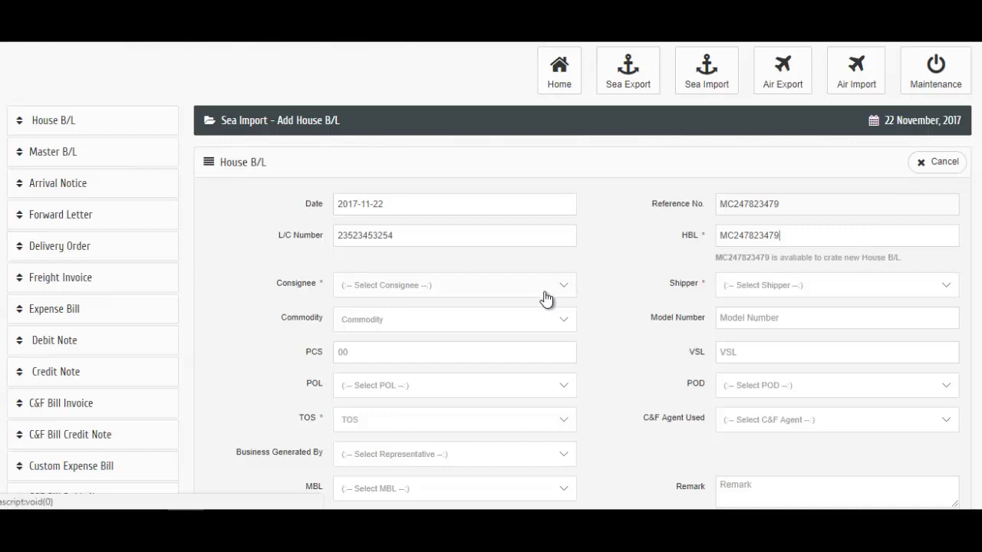
- Set the consignee to OSHKOSH B'GOSH INC. and the shipper to APEX LINGERIE LIMITED
{"action": "left_click", "coordinate": [452, 284]}
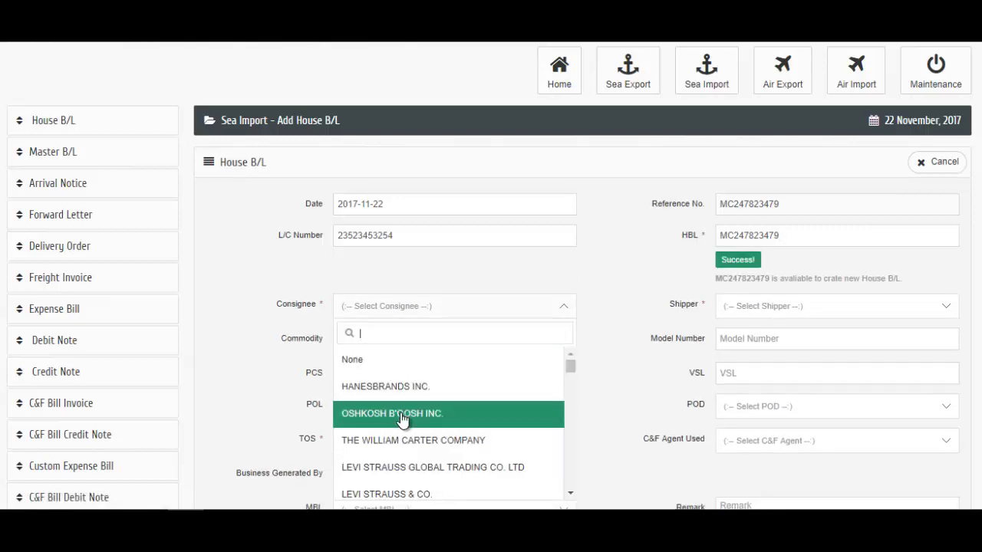
{"action": "left_click", "coordinate": [403, 418]}
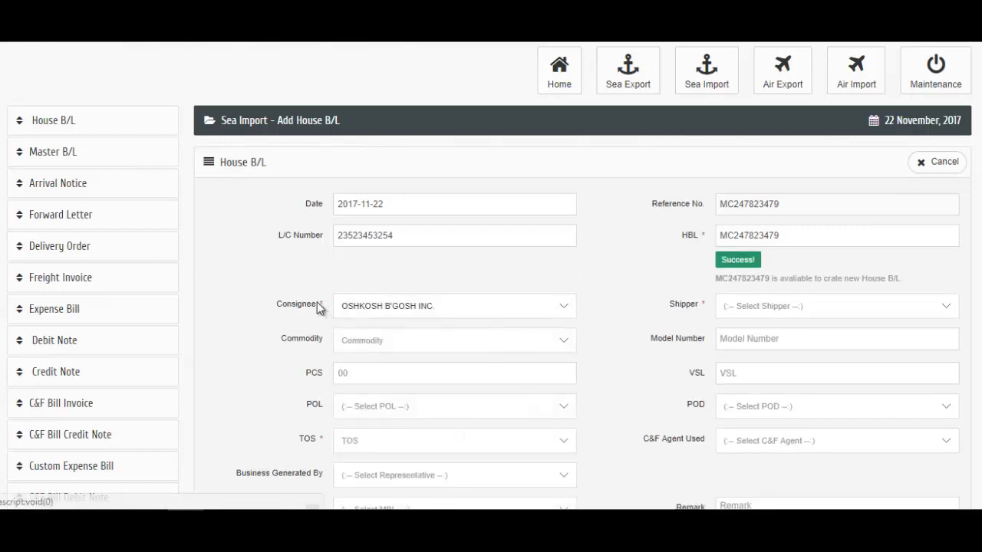
{"action": "left_click_drag", "start_coordinate": [319, 305], "coordinate": [332, 308]}
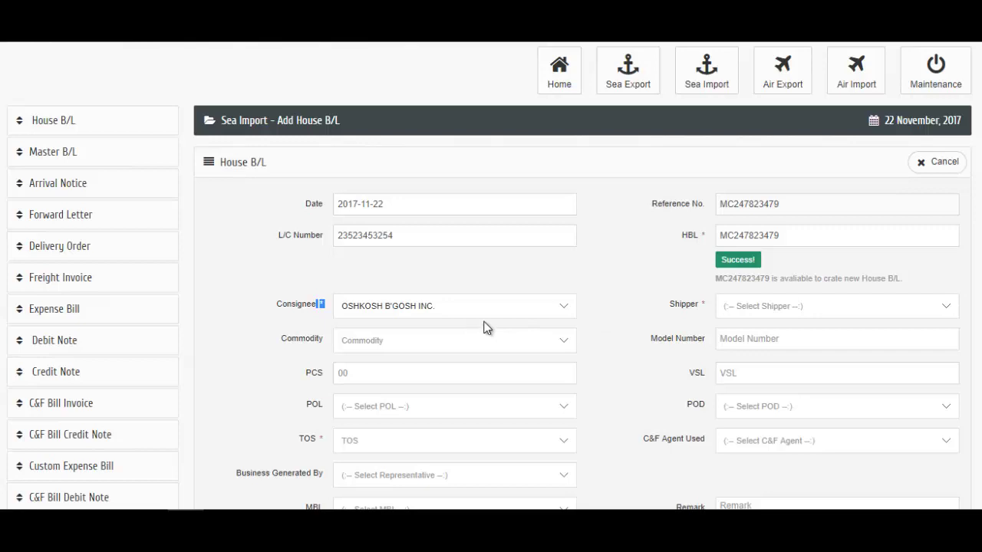
{"action": "left_click", "coordinate": [790, 313]}
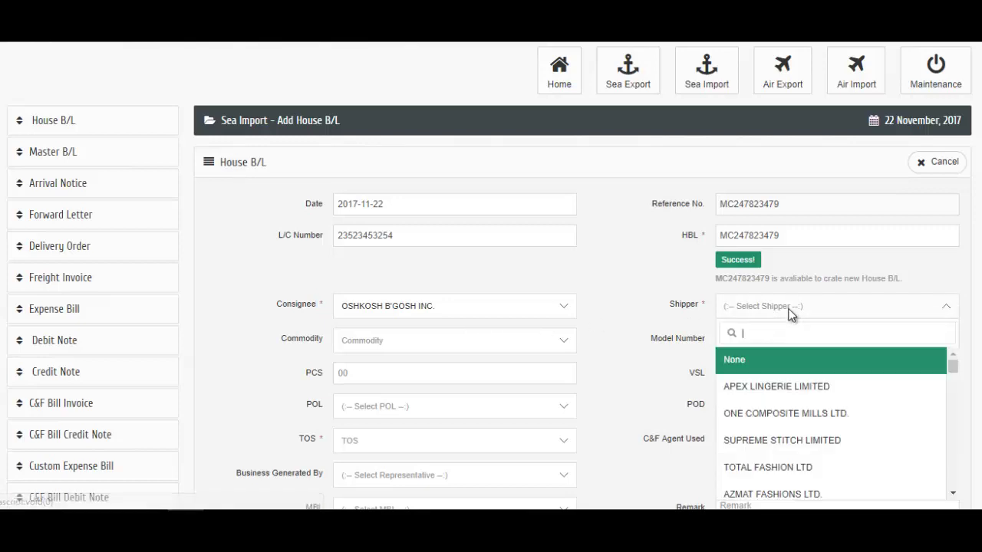
{"action": "left_click", "coordinate": [776, 394]}
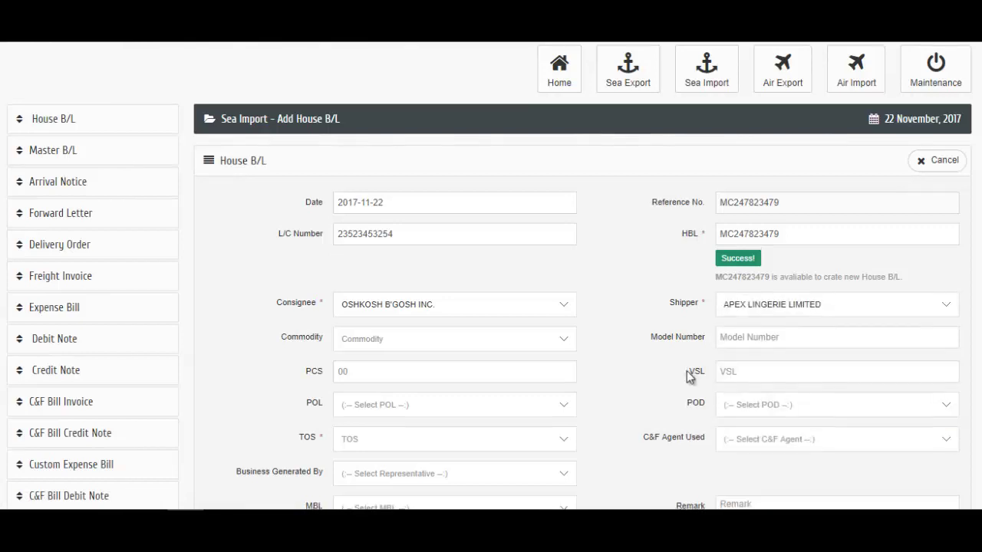
- Set the commodity to RMG and the TOS to Freight Prepaid
{"action": "scroll", "coordinate": [688, 375], "scroll_direction": "down", "scroll_amount": 1}
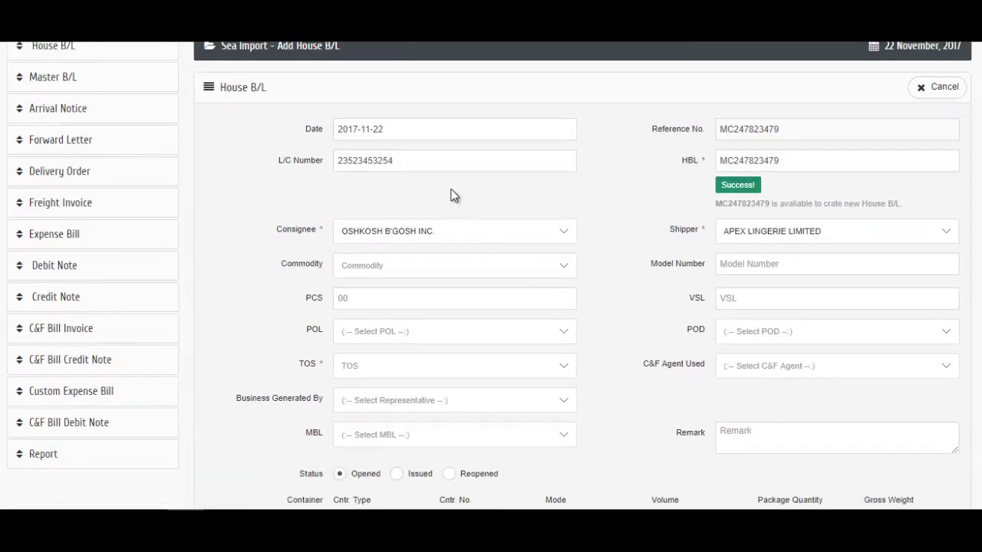
{"action": "scroll", "coordinate": [571, 329], "scroll_direction": "down", "scroll_amount": 1}
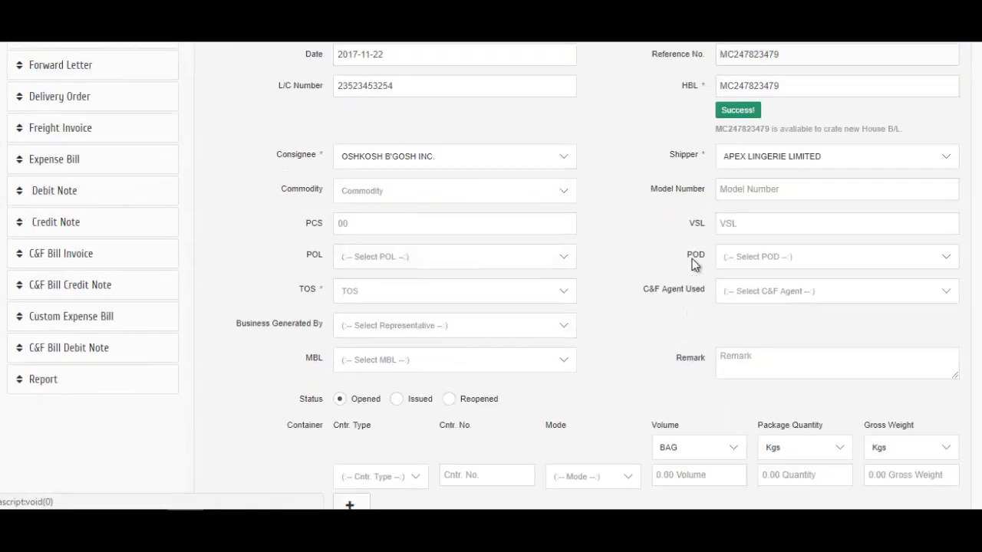
{"action": "left_click", "coordinate": [419, 197]}
{"action": "left_click", "coordinate": [436, 297]}
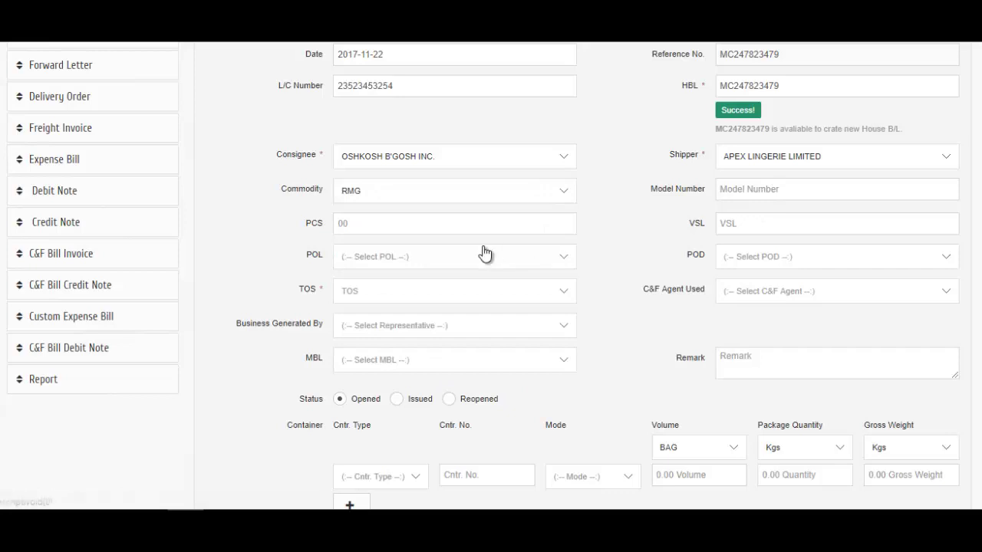
{"action": "scroll", "coordinate": [479, 257], "scroll_direction": "down", "scroll_amount": 1}
{"action": "left_click", "coordinate": [471, 226]}
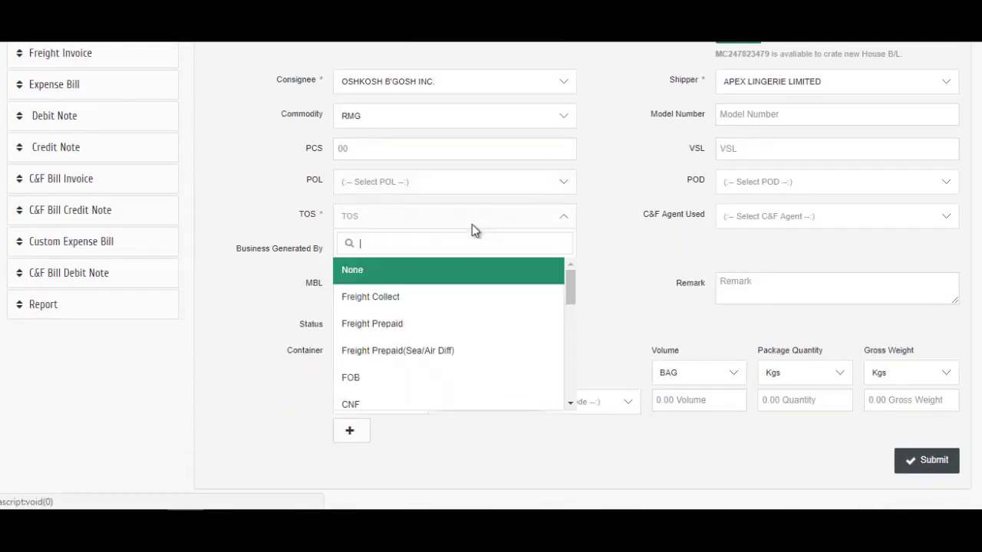
{"action": "left_click", "coordinate": [402, 332]}
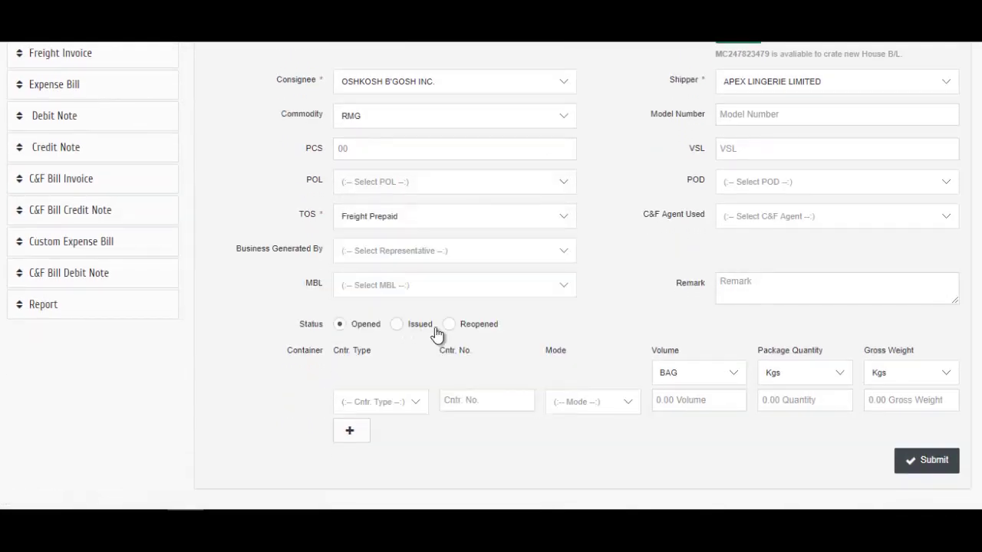
- Look through the available master bills and set the MBL to None
{"action": "scroll", "coordinate": [751, 260], "scroll_direction": "down", "scroll_amount": 1}
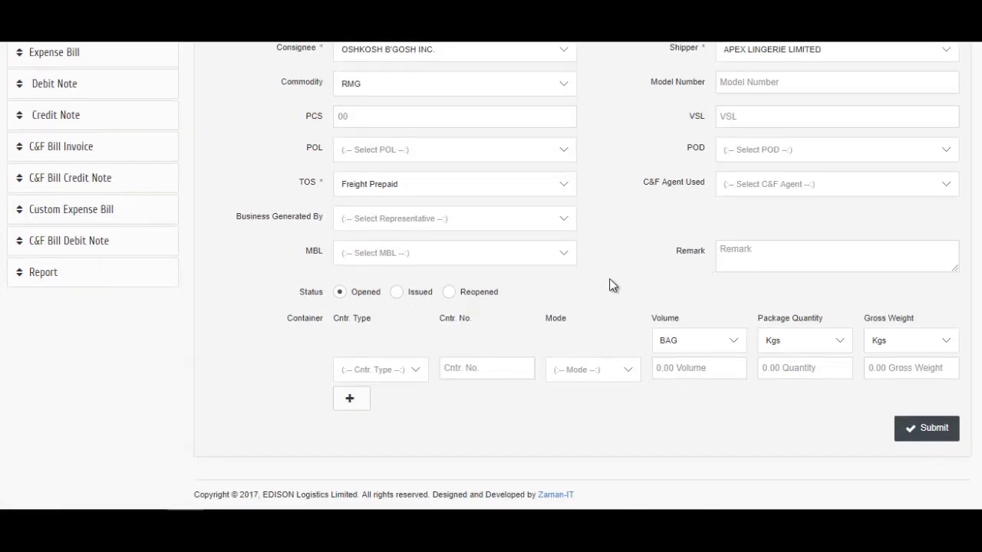
{"action": "left_click", "coordinate": [437, 261]}
{"action": "scroll", "coordinate": [422, 328], "scroll_direction": "down", "scroll_amount": 1}
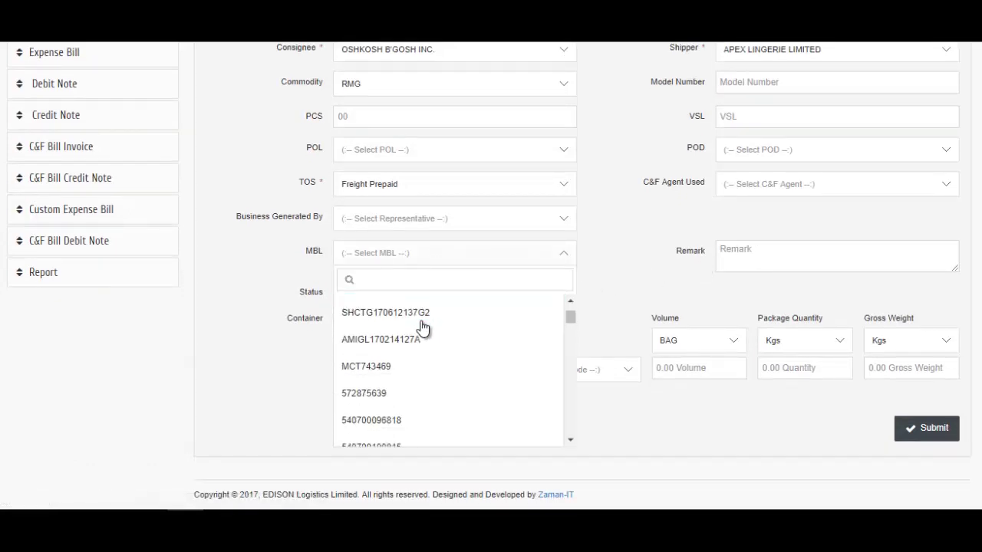
{"action": "scroll", "coordinate": [399, 332], "scroll_direction": "up", "scroll_amount": 1}
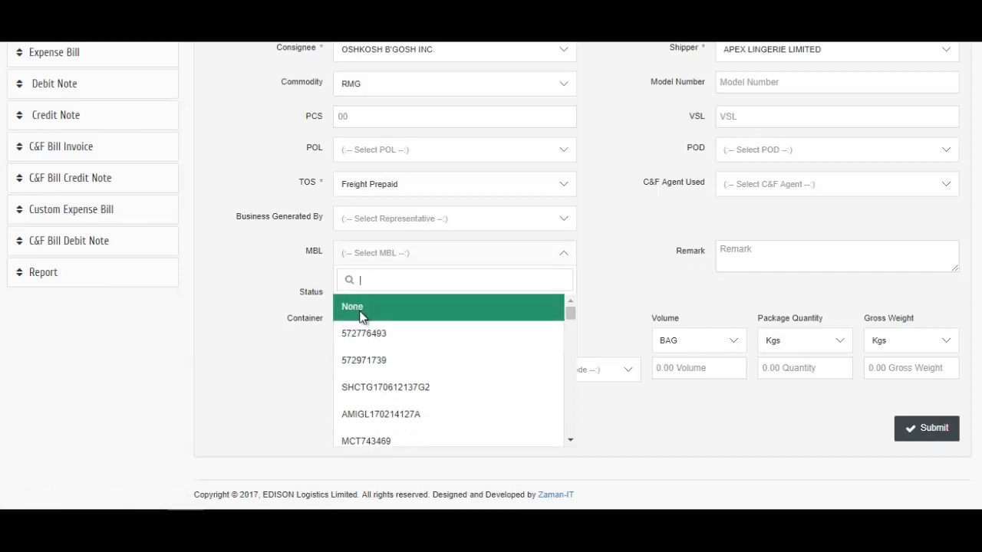
{"action": "left_click", "coordinate": [362, 313]}
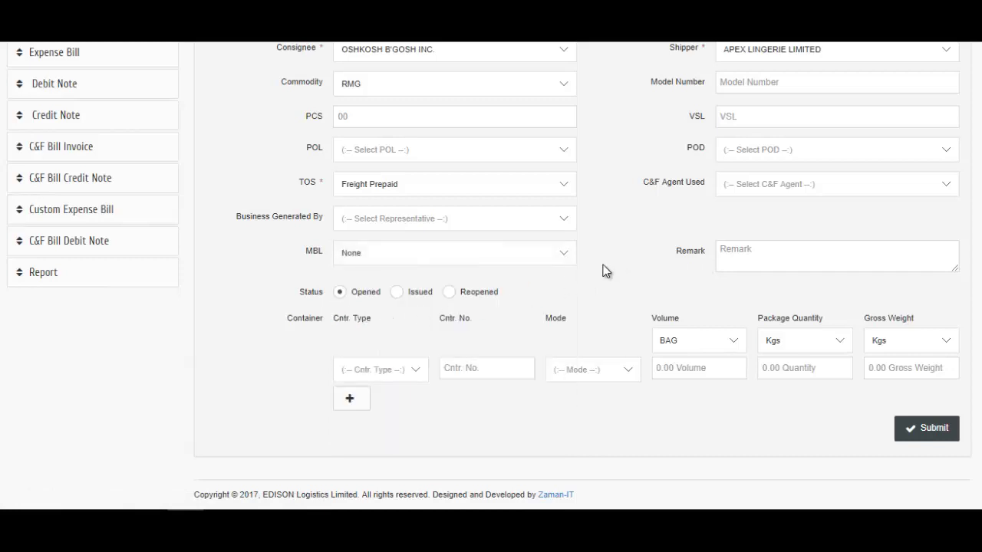
- Fill the first container row with type 20GP, container number 68676 and mode CFS/CFS
{"action": "left_click", "coordinate": [395, 380]}
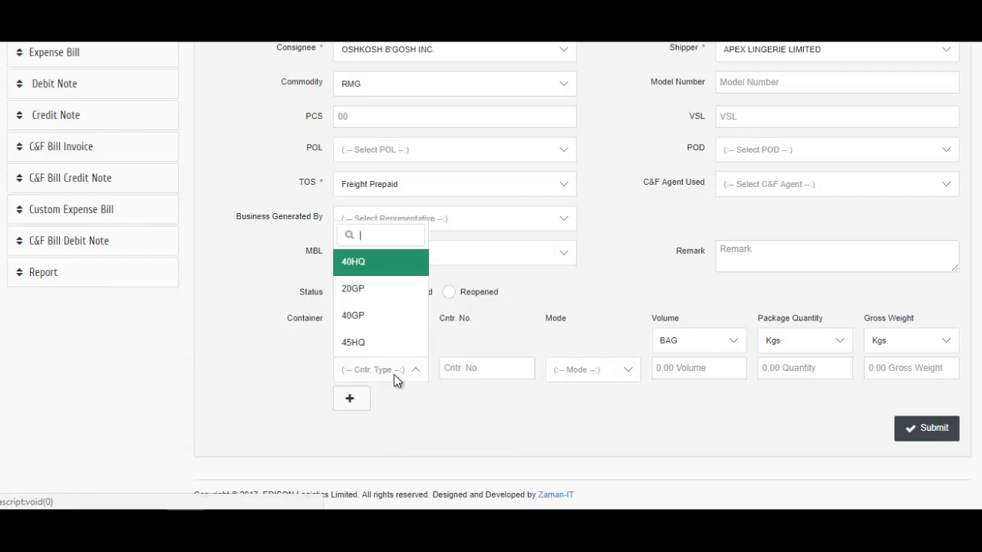
{"action": "left_click", "coordinate": [386, 290]}
{"action": "left_click", "coordinate": [501, 367]}
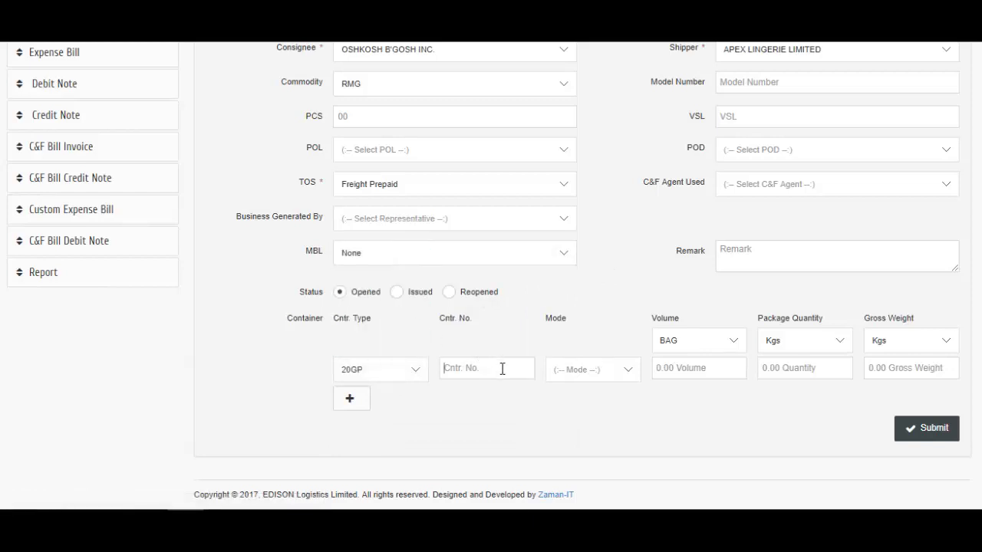
{"action": "type", "text": "68676"}
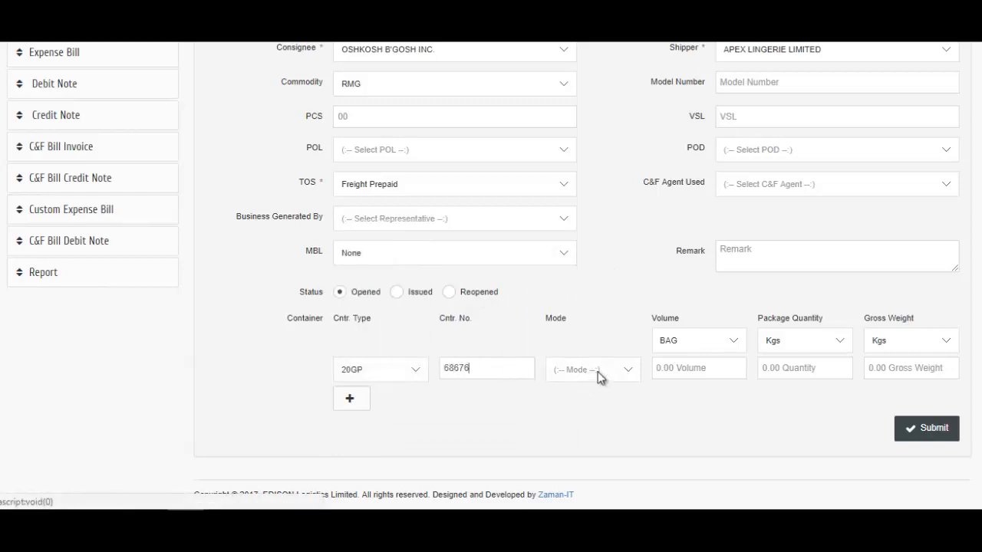
{"action": "left_click", "coordinate": [597, 371]}
{"action": "left_click", "coordinate": [576, 264]}
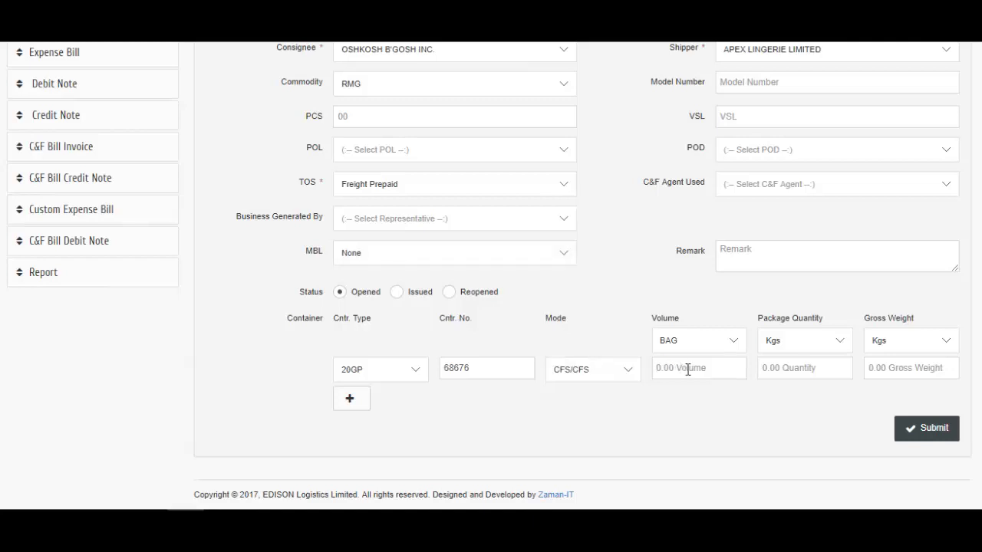
- Set the container's volume to 45, its package quantity to 60 and its gross weight to 600
{"action": "type", "text": "45"}
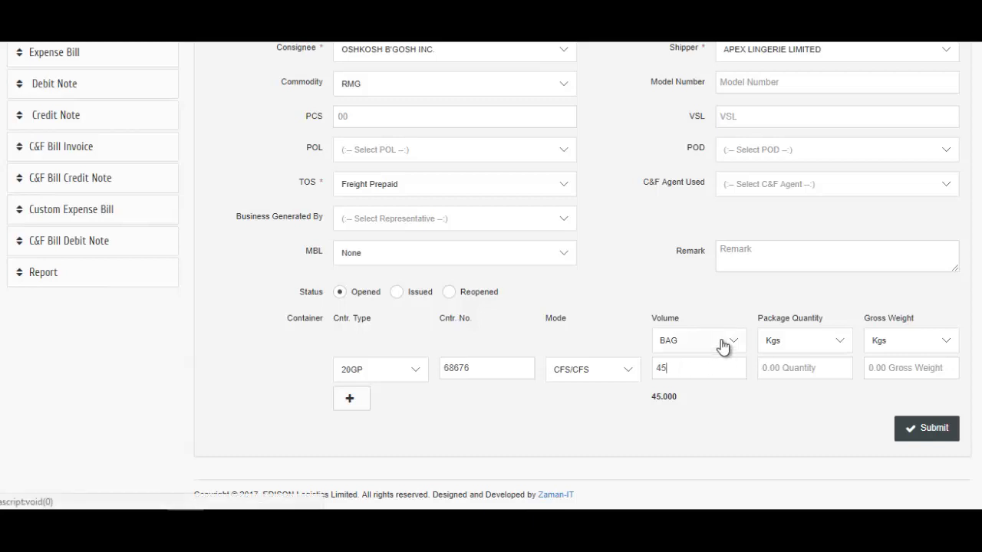
{"action": "left_click", "coordinate": [789, 369]}
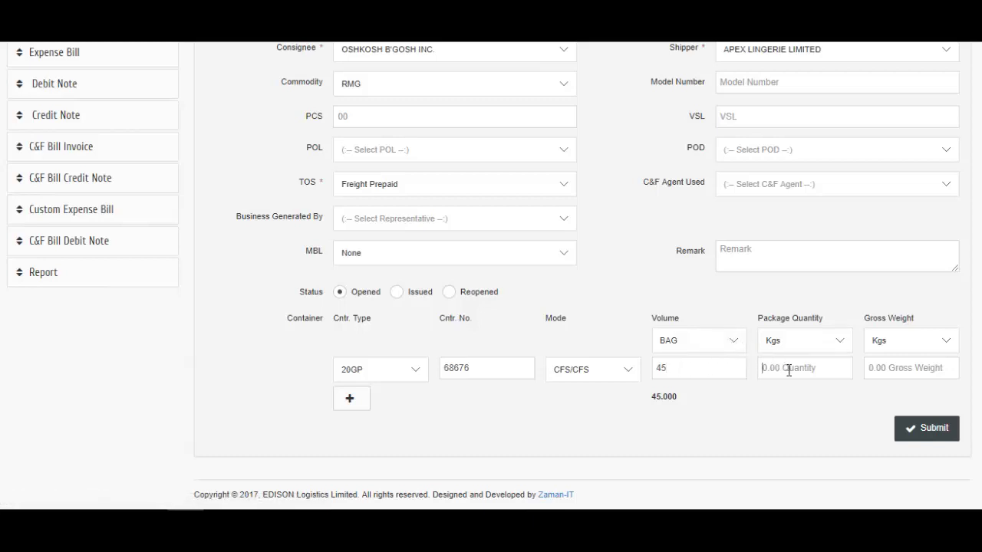
{"action": "type", "text": "600"}
{"action": "left_click_drag", "start_coordinate": [782, 369], "coordinate": [763, 369]}
{"action": "type", "text": "60"}
{"action": "left_click", "coordinate": [904, 368]}
{"action": "type", "text": "6000"}
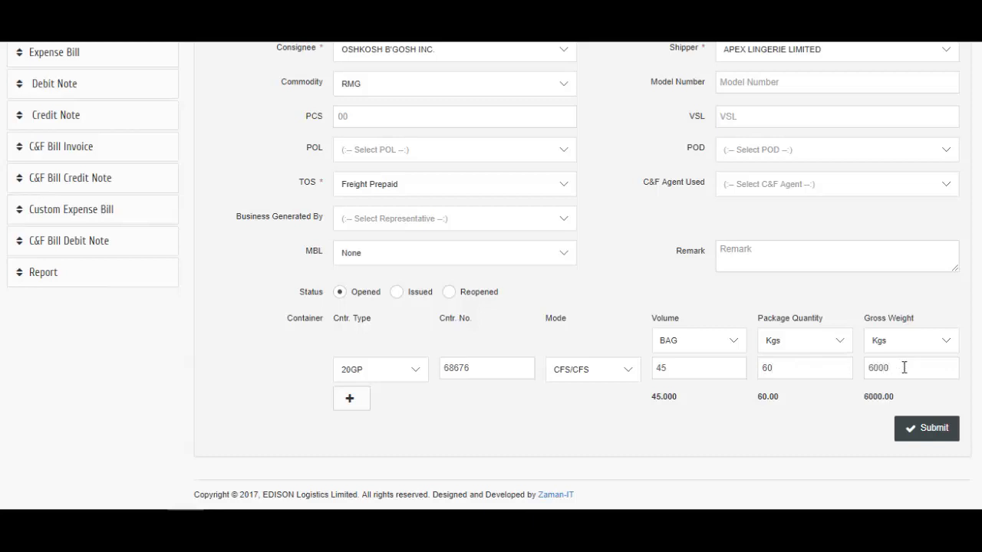
{"action": "key", "text": "BackSpace"}
- Add an empty second container row, submit the House B/L and review the saved record
{"action": "left_click", "coordinate": [351, 399]}
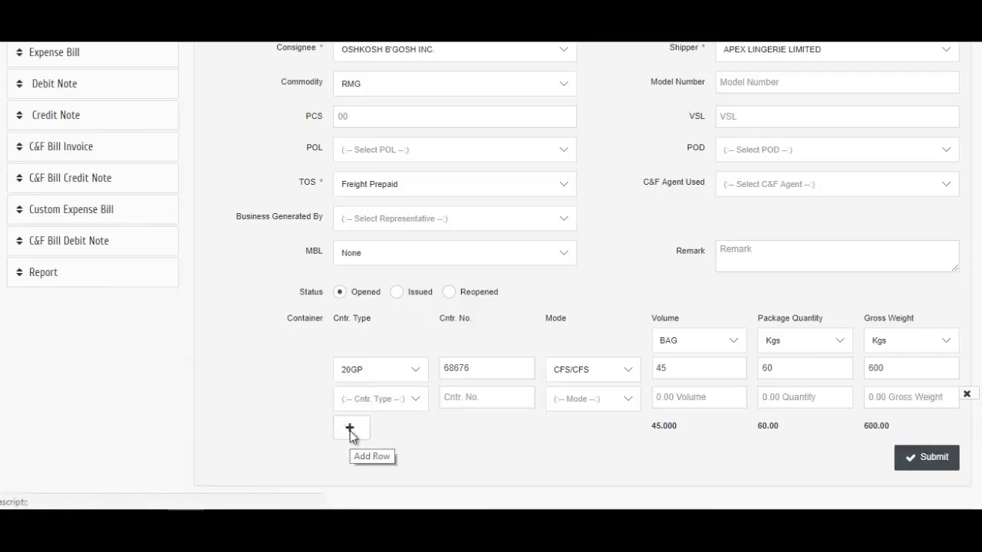
{"action": "left_click", "coordinate": [932, 459]}
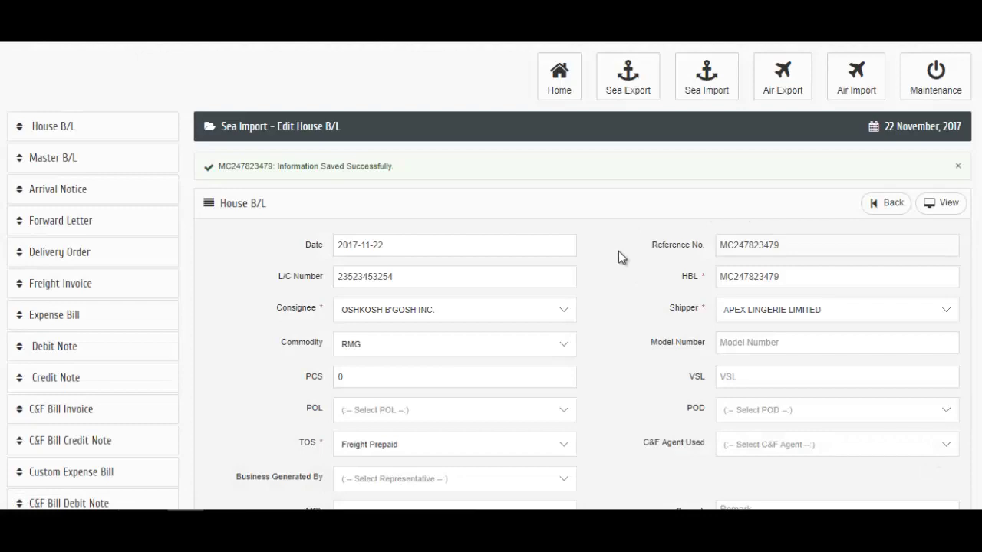
{"action": "scroll", "coordinate": [618, 251], "scroll_direction": "down", "scroll_amount": 4}
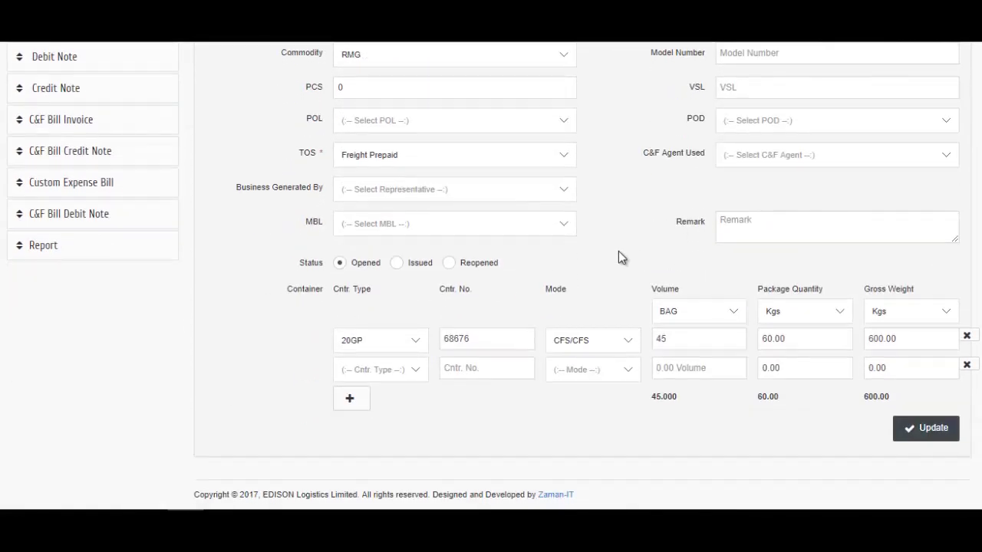
- Review the saved House B/L record, from its save confirmation and reference number down through the form fields
{"action": "scroll", "coordinate": [618, 250], "scroll_direction": "up", "scroll_amount": 4}
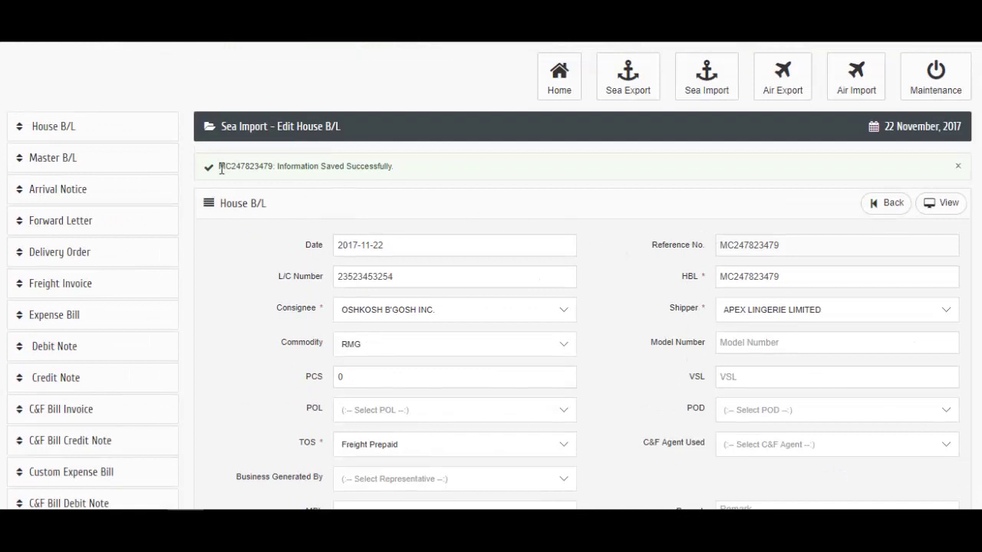
{"action": "double_click", "coordinate": [261, 168]}
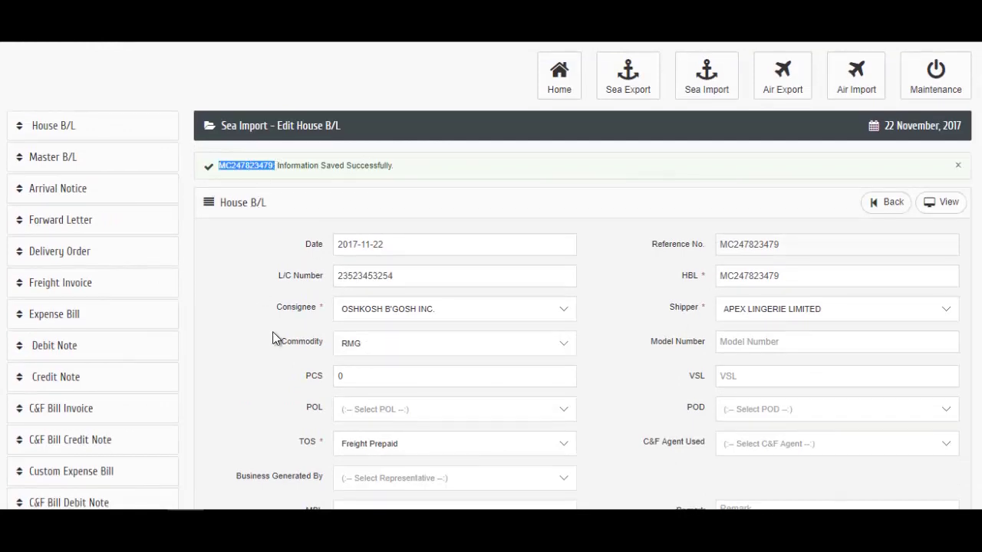
{"action": "scroll", "coordinate": [272, 338], "scroll_direction": "down", "scroll_amount": 4}
{"action": "scroll", "coordinate": [612, 314], "scroll_direction": "up", "scroll_amount": 3}
{"action": "scroll", "coordinate": [612, 308], "scroll_direction": "up", "scroll_amount": 1}
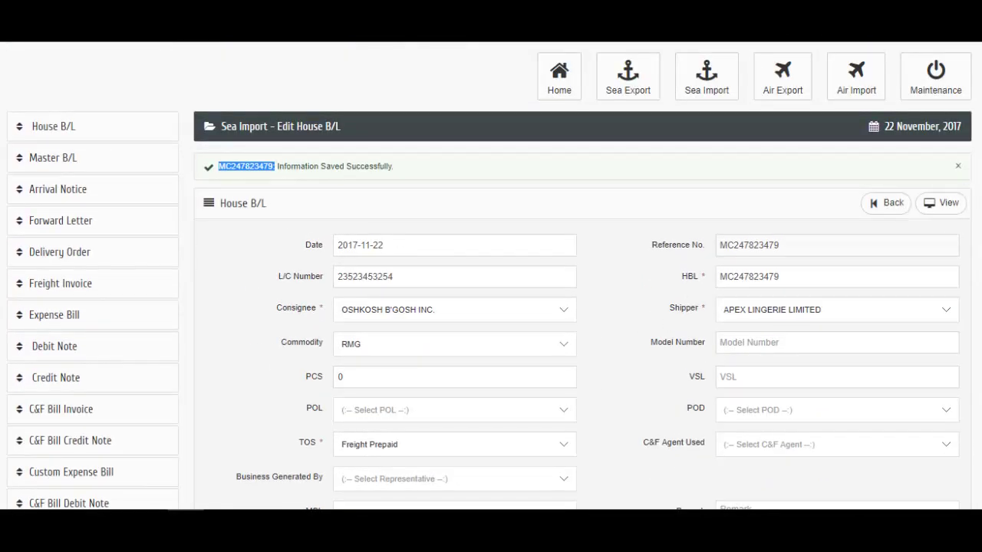
- Open the view page of the saved House B/L in a new browser tab
{"action": "right_click", "coordinate": [937, 209]}
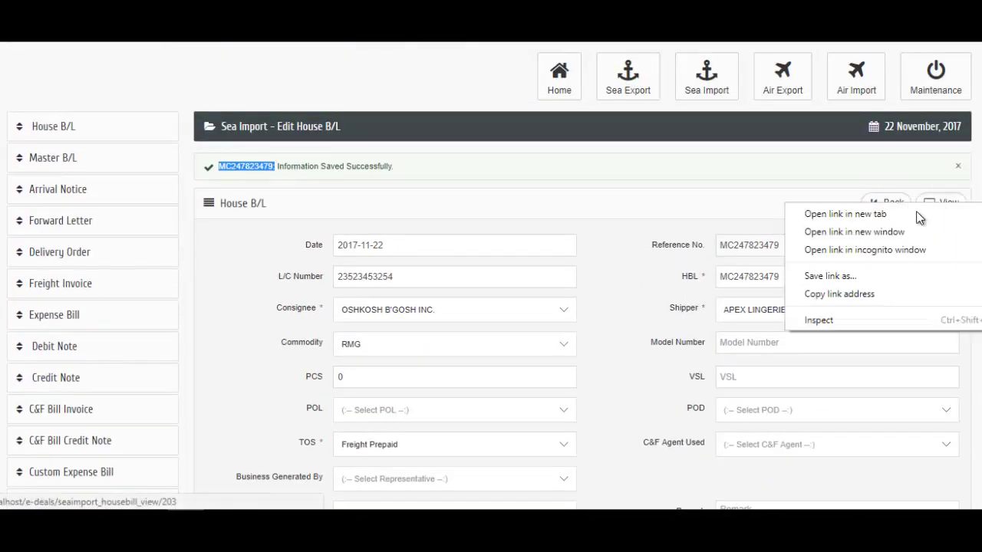
{"action": "left_click", "coordinate": [916, 215]}
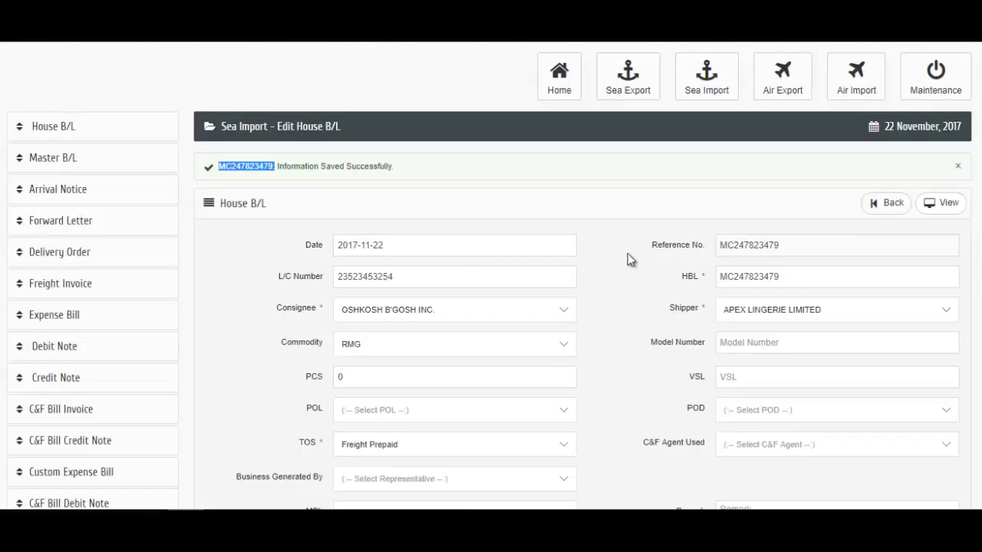
{"action": "scroll", "coordinate": [622, 275], "scroll_direction": "down", "scroll_amount": 4}
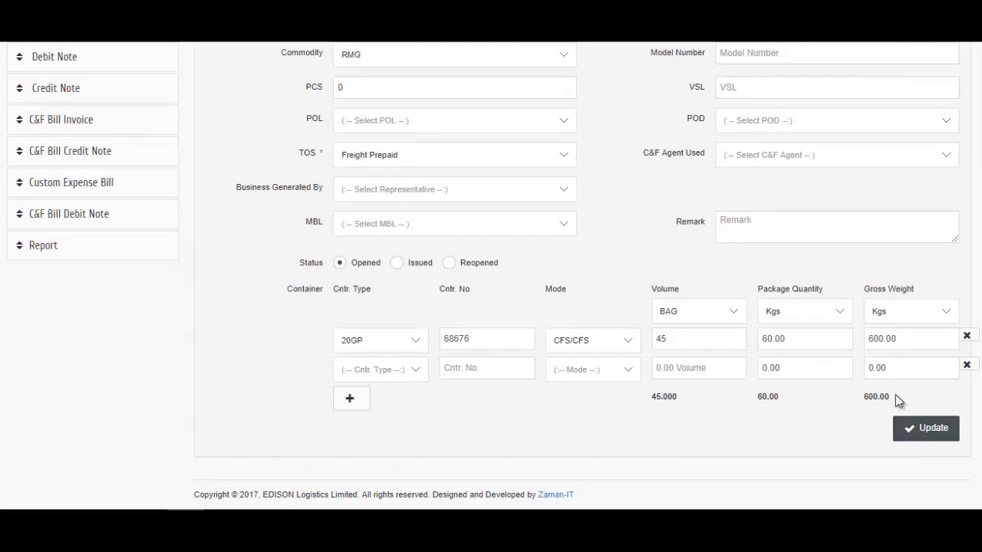
{"action": "scroll", "coordinate": [808, 267], "scroll_direction": "up", "scroll_amount": 5}
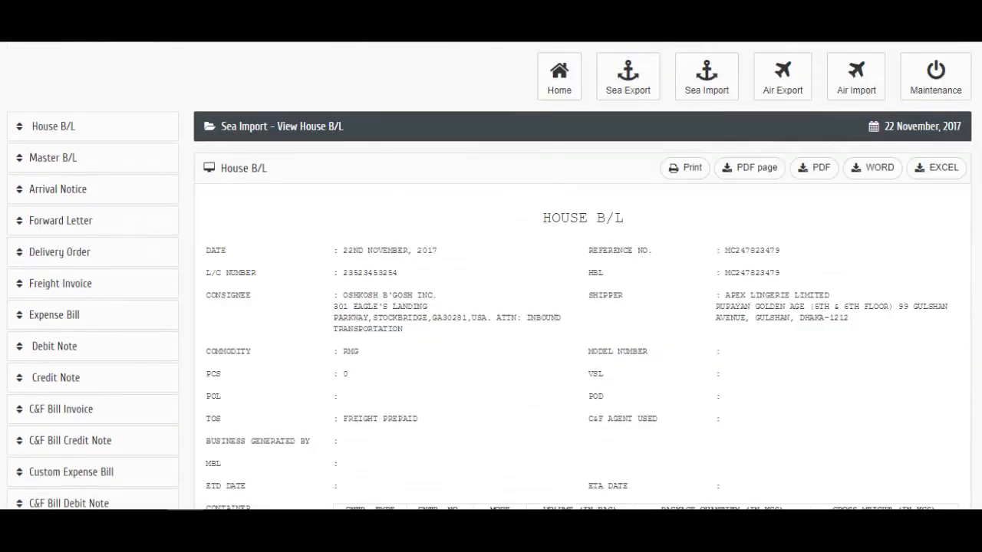
- Examine the House B/L document view, including its shipment details, container table and print and download options
{"action": "left_click_drag", "start_coordinate": [550, 217], "coordinate": [641, 222]}
{"action": "scroll", "coordinate": [641, 222], "scroll_direction": "down", "scroll_amount": 2}
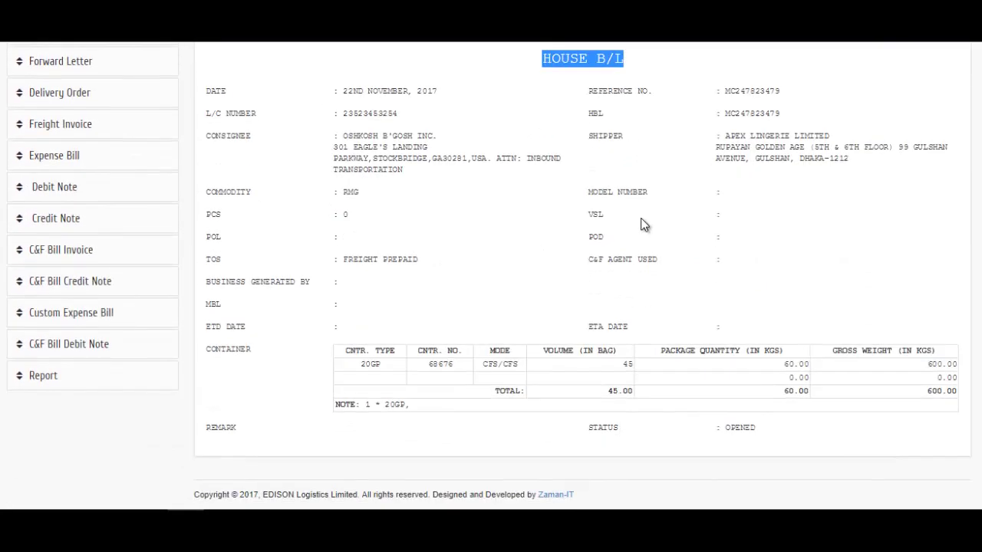
{"action": "scroll", "coordinate": [643, 223], "scroll_direction": "up", "scroll_amount": 2}
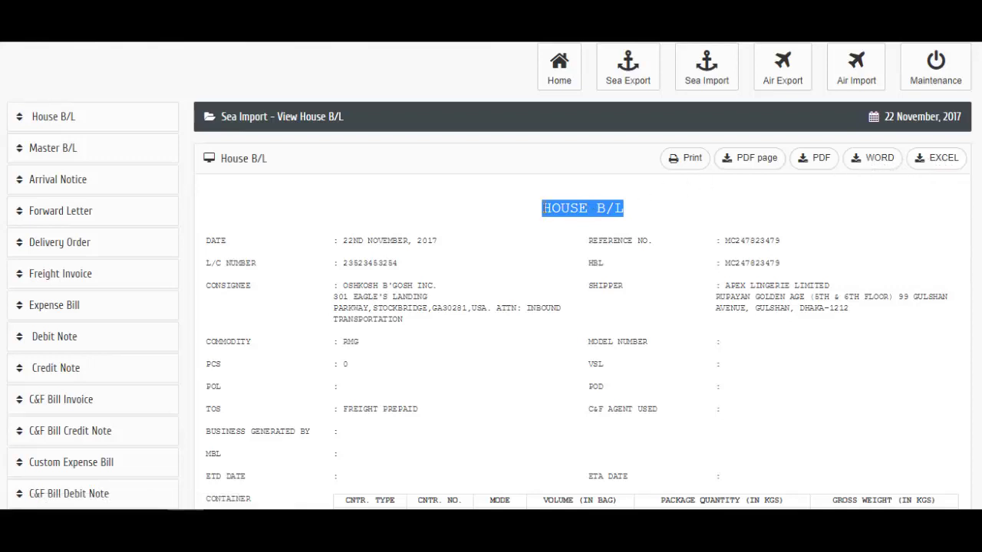
{"action": "left_click", "coordinate": [543, 208]}
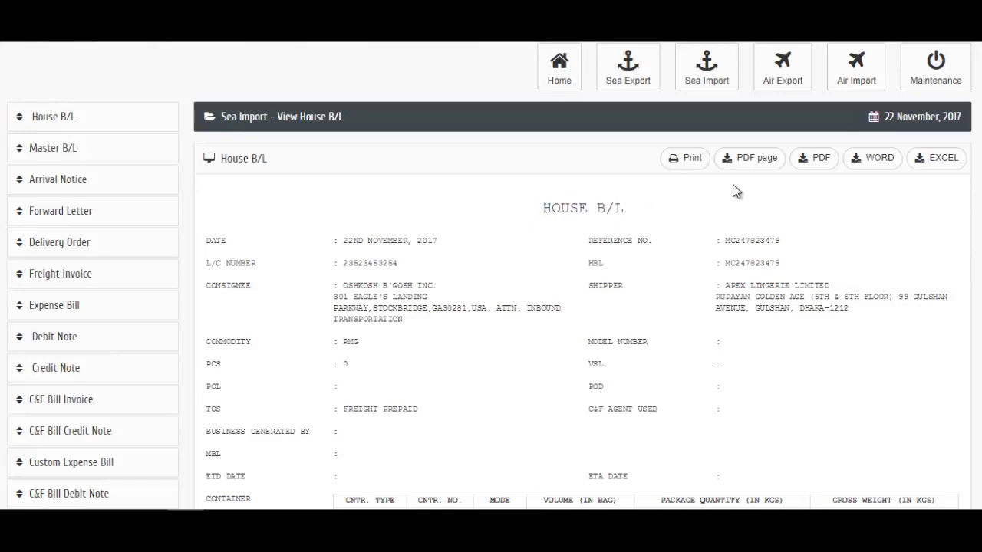
{"action": "scroll", "coordinate": [674, 190], "scroll_direction": "down", "scroll_amount": 2}
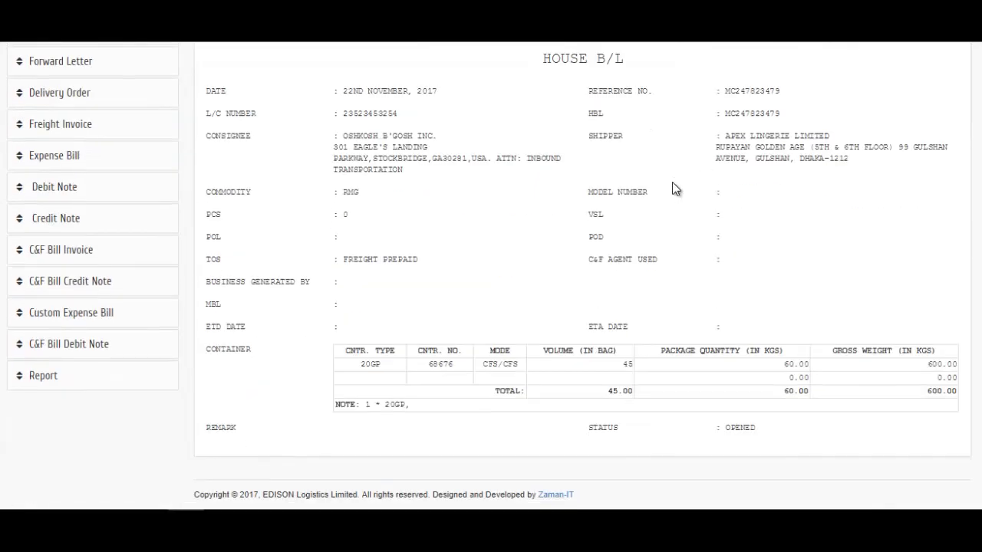
{"action": "scroll", "coordinate": [672, 190], "scroll_direction": "up", "scroll_amount": 2}
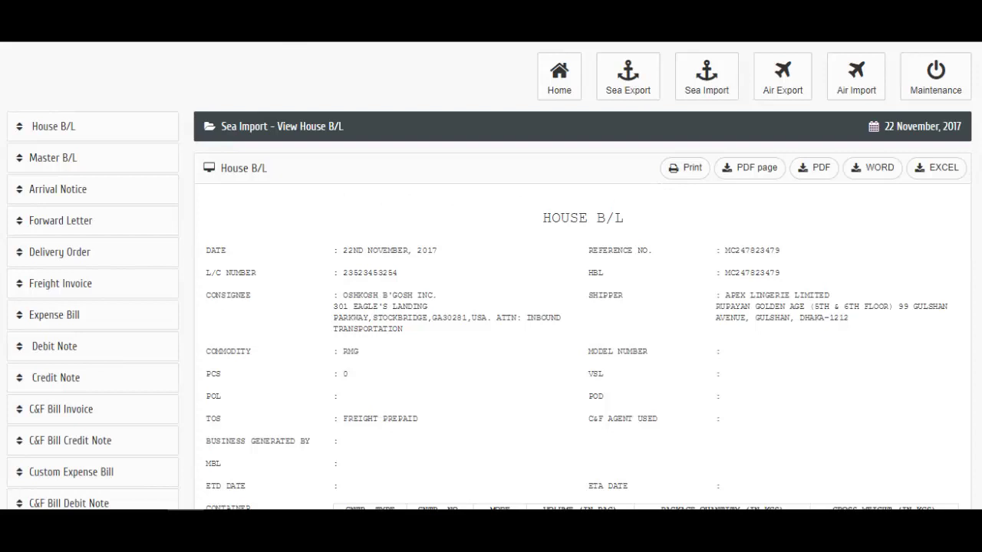
- Return from the document view to the edit page and open the House B/L list
{"action": "key", "text": "alt+Left"}
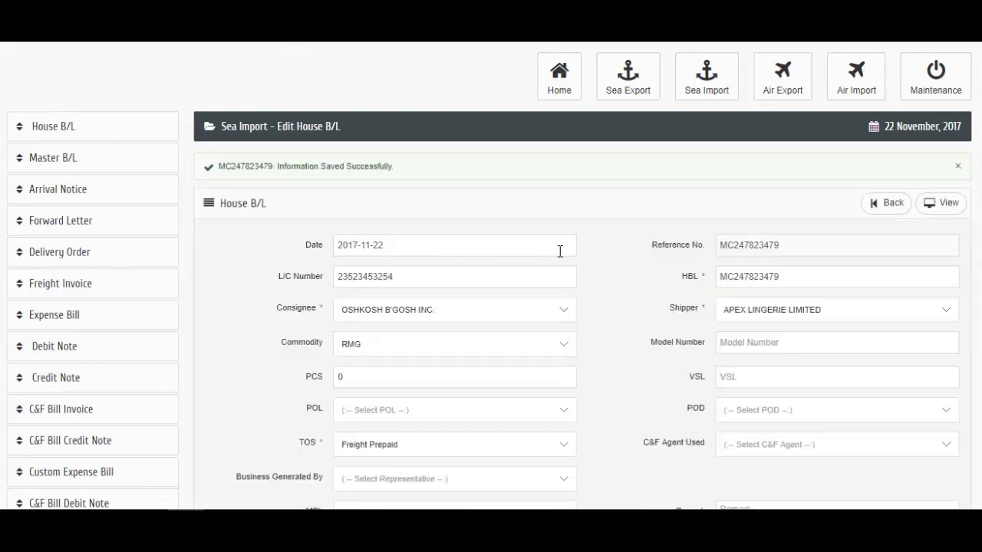
{"action": "left_click", "coordinate": [72, 127]}
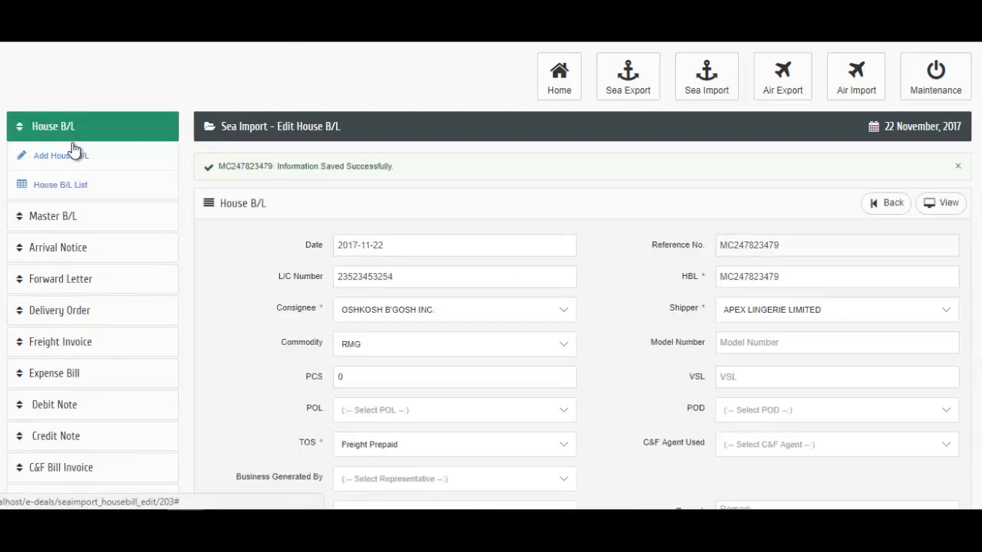
{"action": "left_click", "coordinate": [74, 194]}
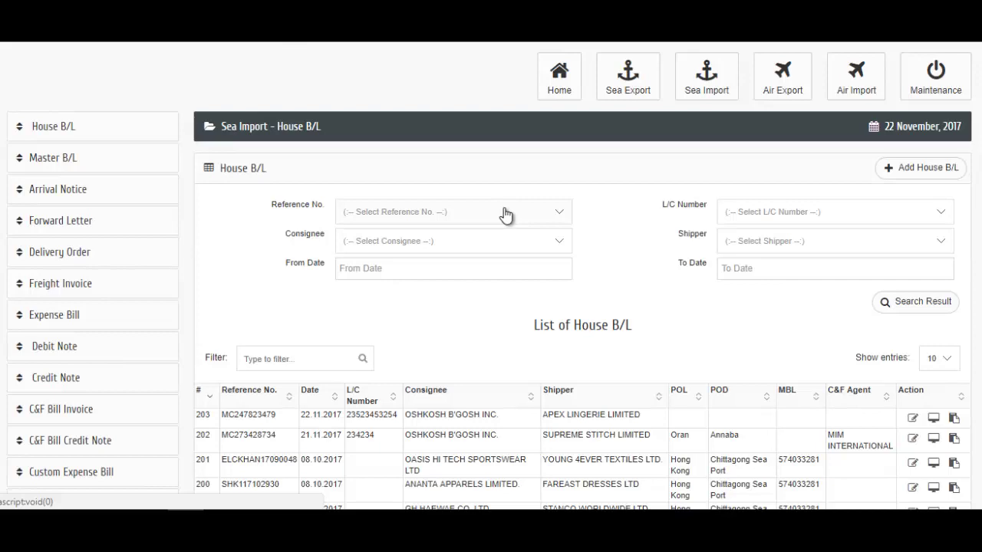
- Examine the House B/L list, including its search filters, record rows and the copy action for each record
{"action": "scroll", "coordinate": [491, 219], "scroll_direction": "down", "scroll_amount": 1}
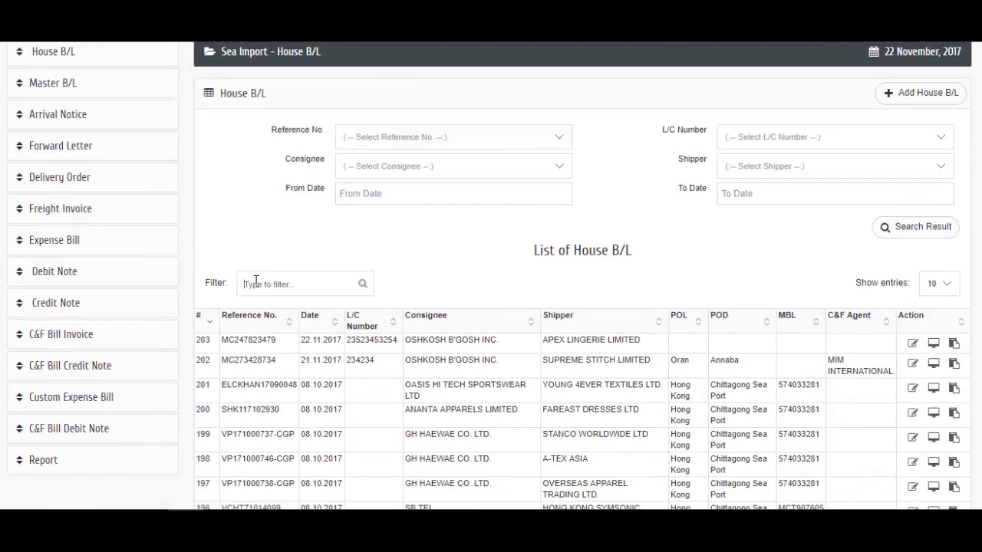
{"action": "left_click_drag", "start_coordinate": [536, 250], "coordinate": [661, 260]}
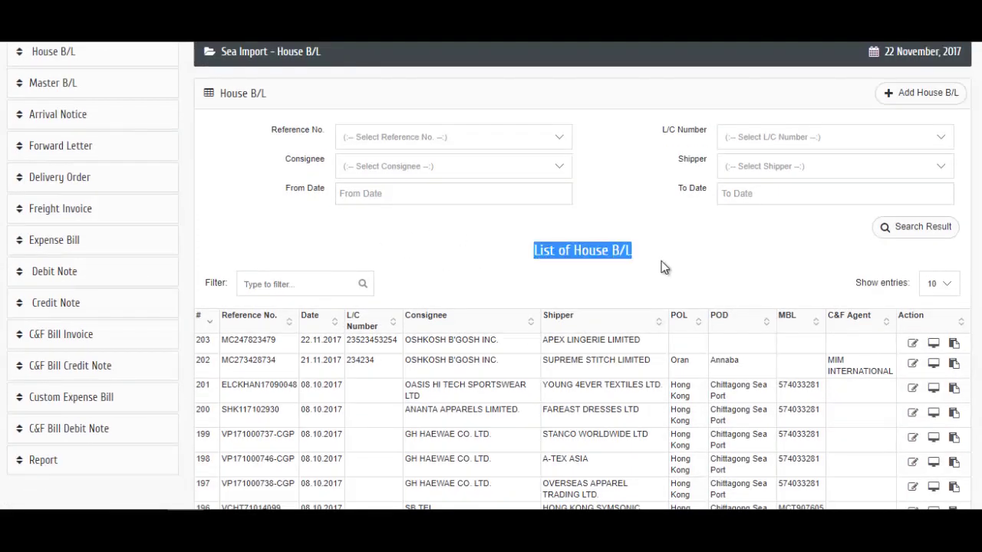
{"action": "scroll", "coordinate": [558, 305], "scroll_direction": "down", "scroll_amount": 2}
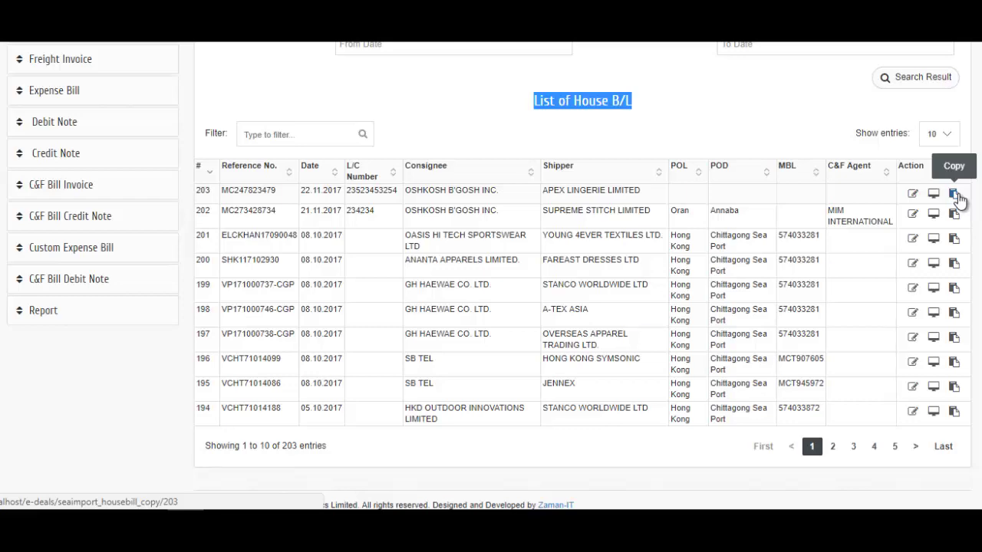
{"action": "scroll", "coordinate": [959, 198], "scroll_direction": "up", "scroll_amount": 1}
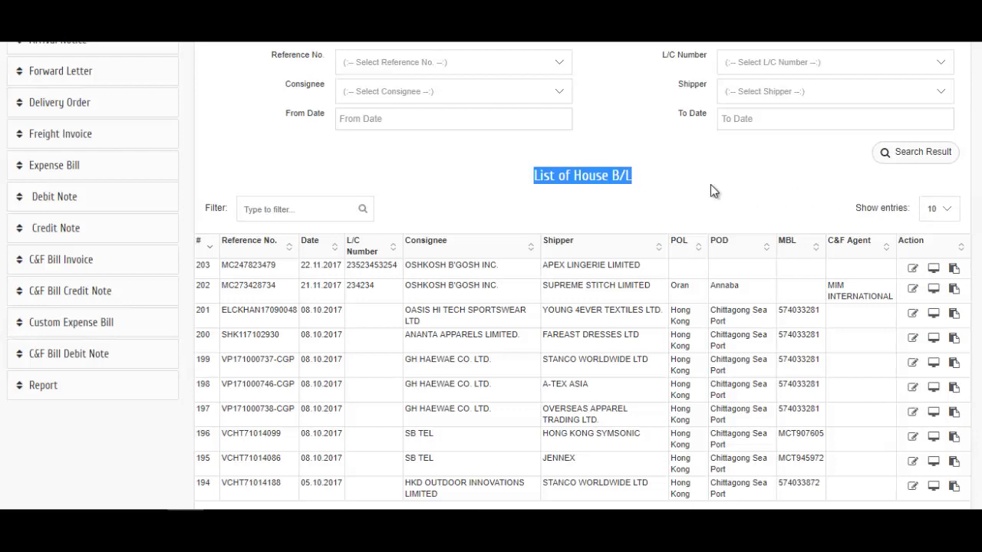
{"action": "scroll", "coordinate": [710, 184], "scroll_direction": "up", "scroll_amount": 2}
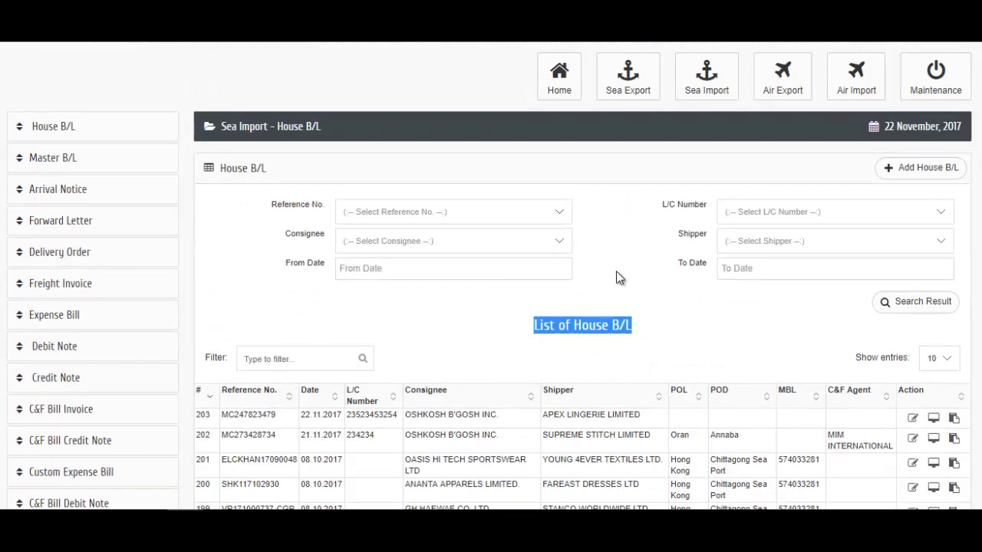
{"action": "scroll", "coordinate": [619, 276], "scroll_direction": "down", "scroll_amount": 1}
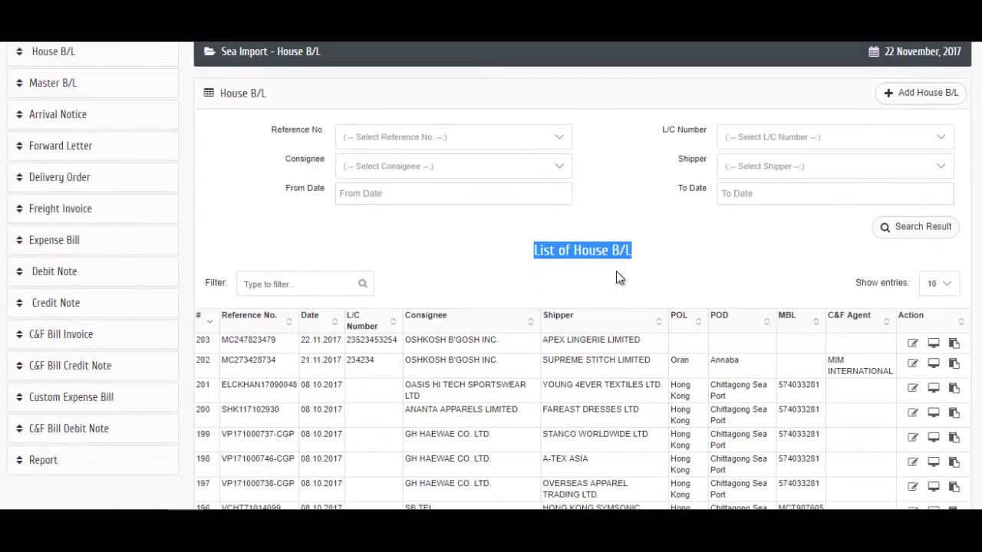
{"action": "scroll", "coordinate": [620, 276], "scroll_direction": "up", "scroll_amount": 1}
- Open a new Master B/L form in Sea Import and look over its fields
{"action": "left_click", "coordinate": [66, 170]}
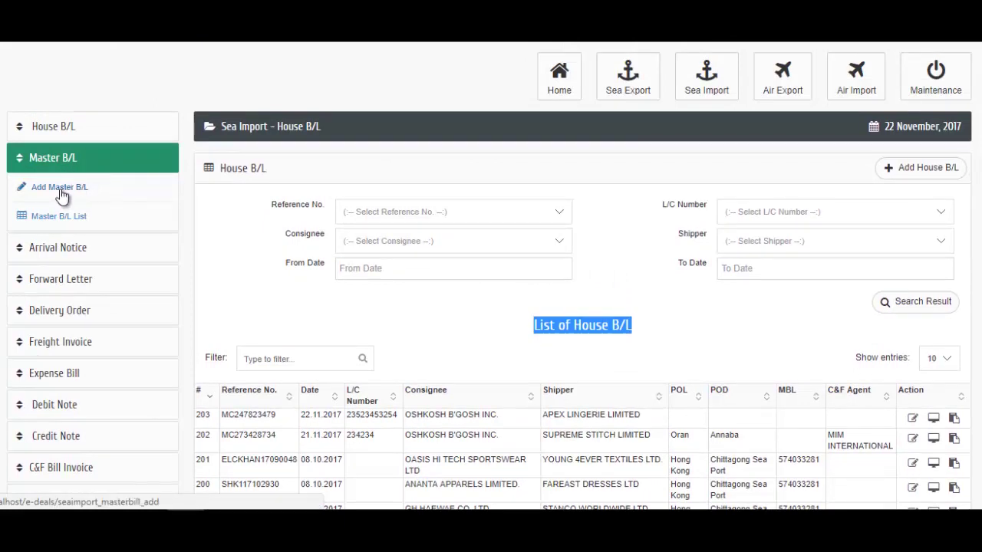
{"action": "left_click", "coordinate": [60, 188]}
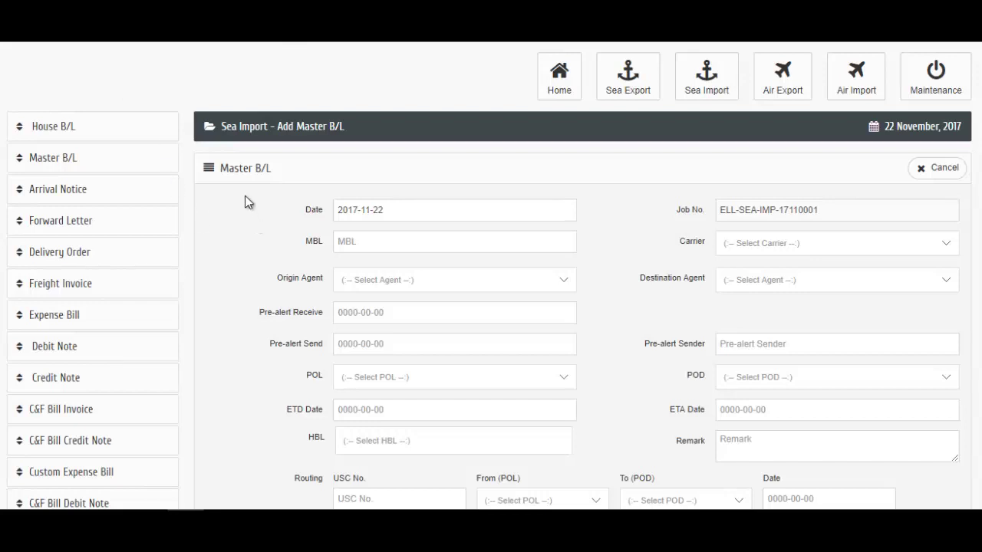
{"action": "scroll", "coordinate": [456, 242], "scroll_direction": "down", "scroll_amount": 3}
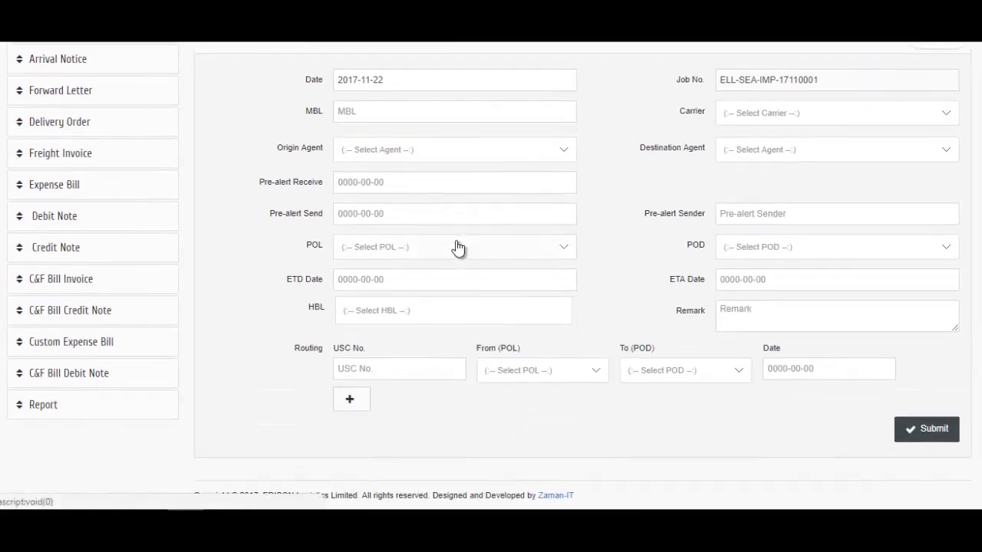
{"action": "scroll", "coordinate": [457, 242], "scroll_direction": "up", "scroll_amount": 2}
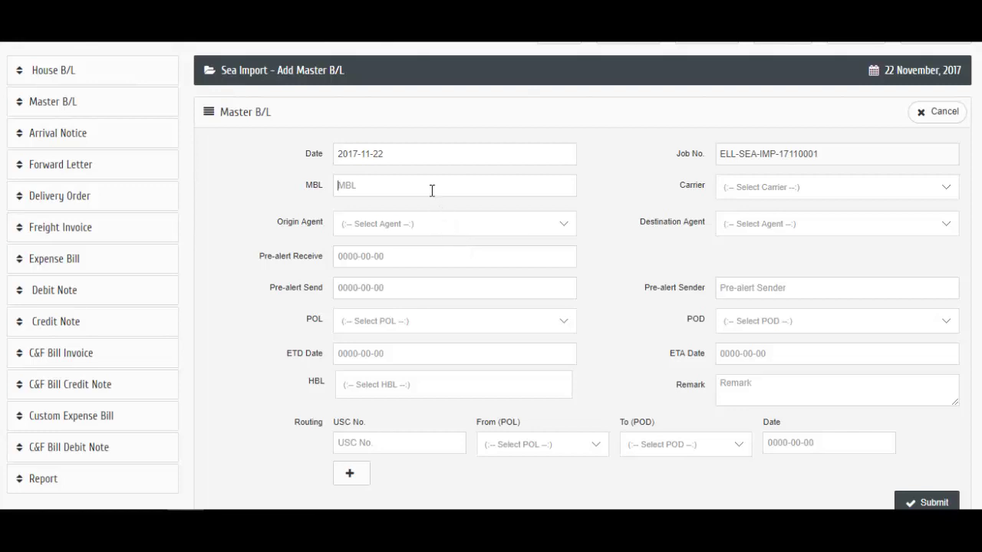
{"action": "type", "text": "sakldjflasjd"}
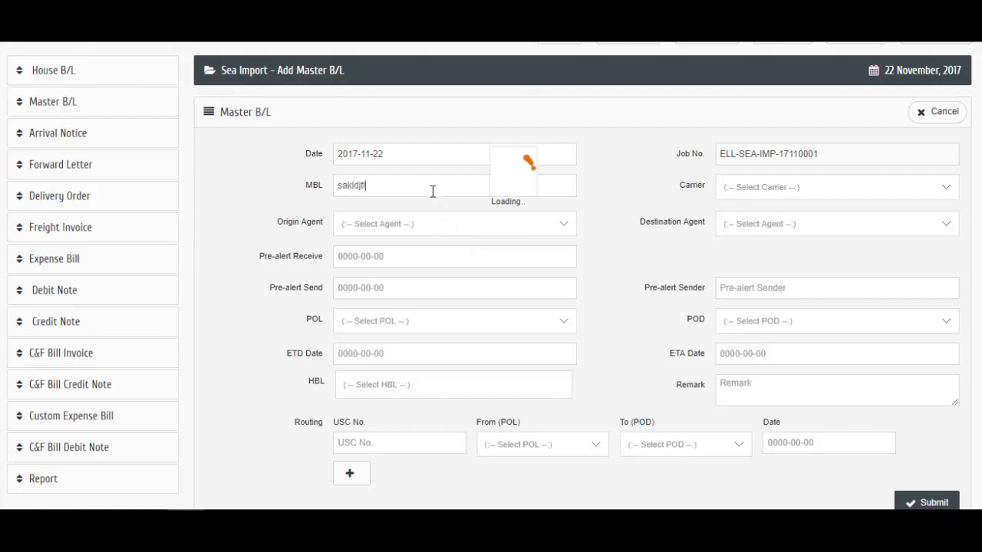
{"action": "key", "text": "BackSpace"}
{"action": "key", "text": "BackSpace"}
{"action": "key", "text": "BackSpace"}
{"action": "key", "text": "BackSpace"}
{"action": "key", "text": "BackSpace"}
{"action": "key", "text": "BackSpace"}
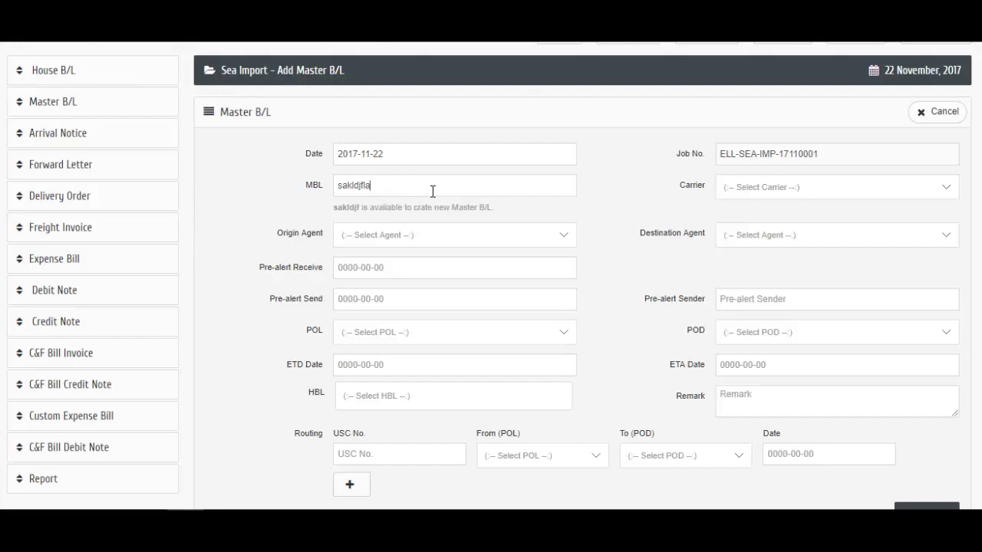
{"action": "key", "text": "BackSpace"}
{"action": "key", "text": "BackSpace"}
{"action": "key", "text": "BackSpace"}
{"action": "key", "text": "BackSpace"}
{"action": "key", "text": "BackSpace"}
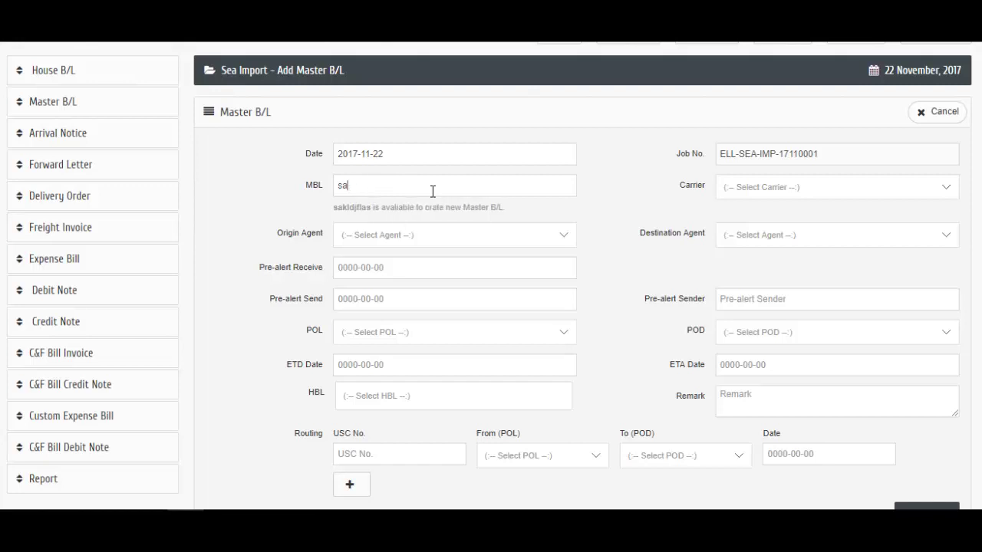
- Set the Master B/L's MBL number to 982473284 and its carrier to BS SHIPPING
{"action": "type", "text": "98247"}
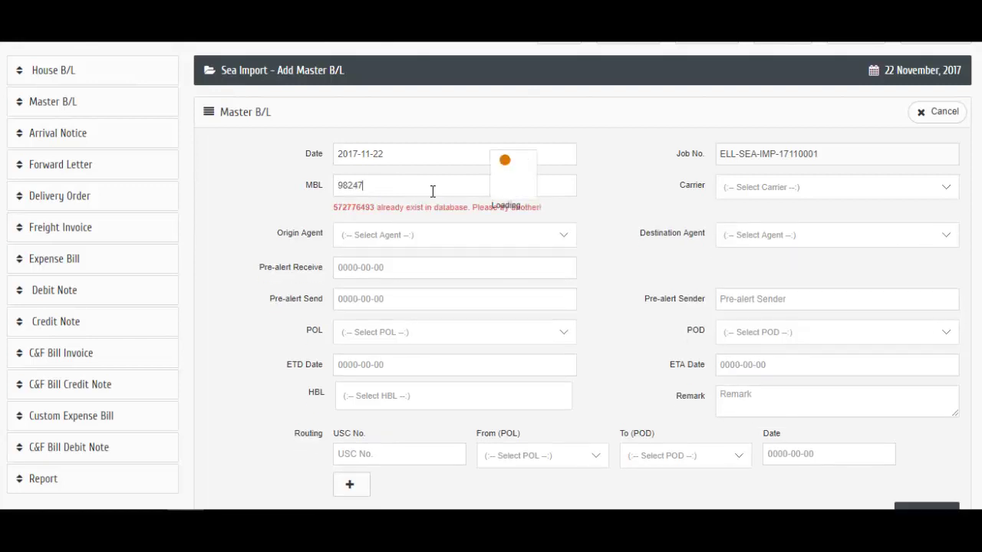
{"action": "type", "text": "3284"}
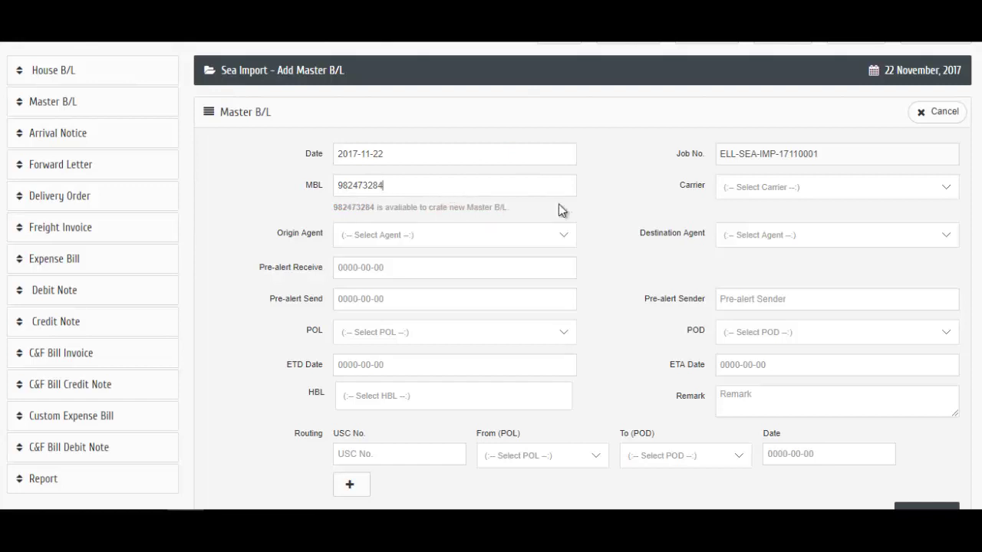
{"action": "left_click", "coordinate": [773, 191]}
{"action": "left_click", "coordinate": [742, 323]}
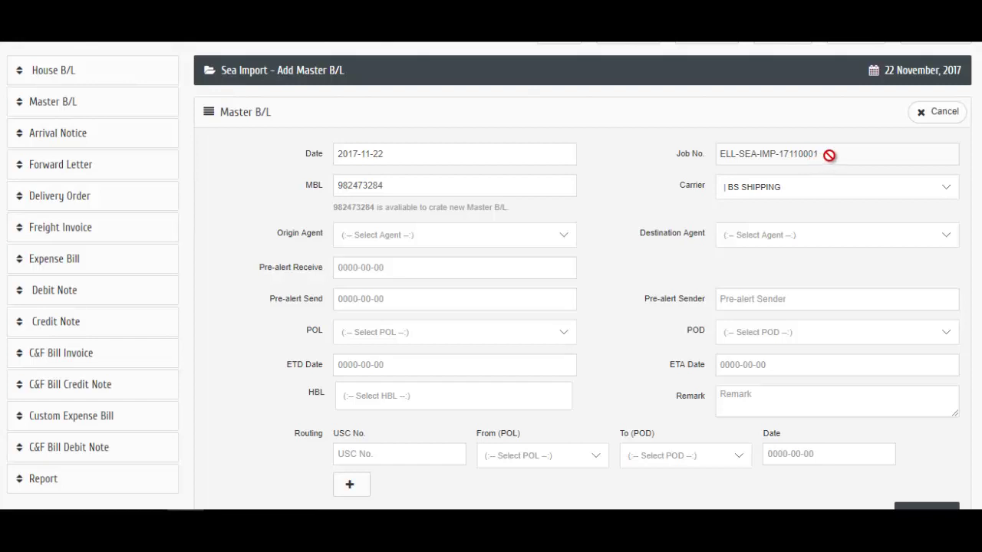
- Set the origin agent to KITA LOGISTICS and the destination agent to GRAND FORWARDING LTD
{"action": "left_click", "coordinate": [527, 239]}
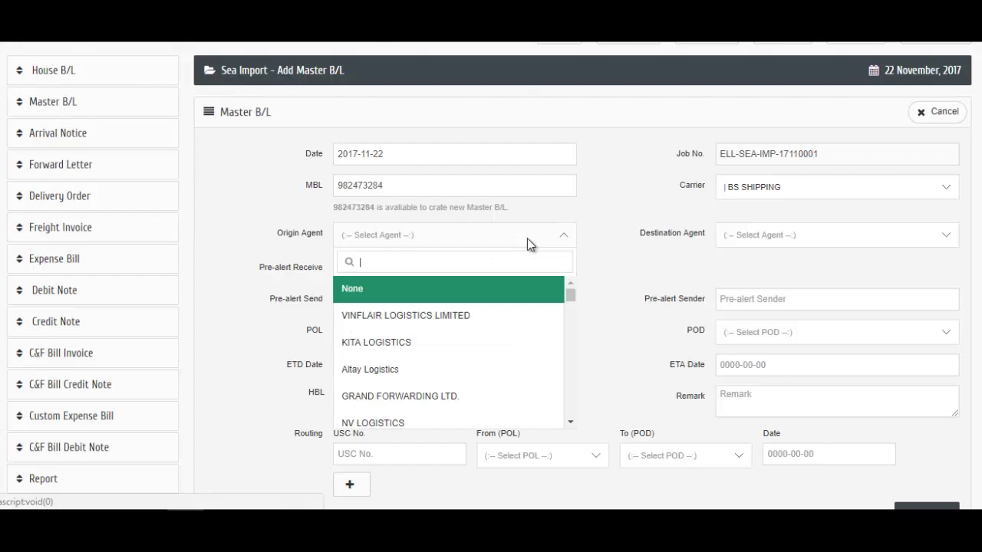
{"action": "left_click", "coordinate": [423, 358]}
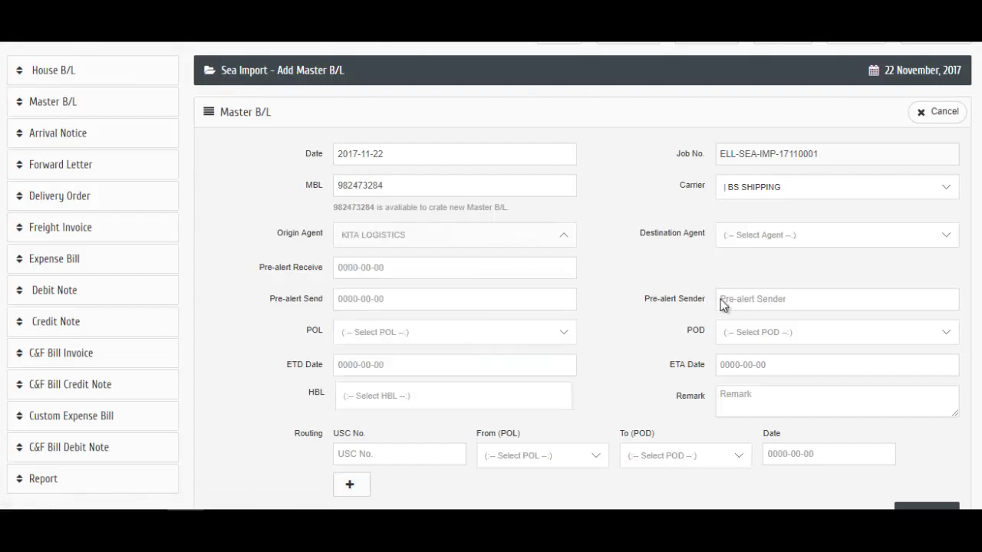
{"action": "left_click", "coordinate": [771, 244]}
{"action": "left_click", "coordinate": [743, 395]}
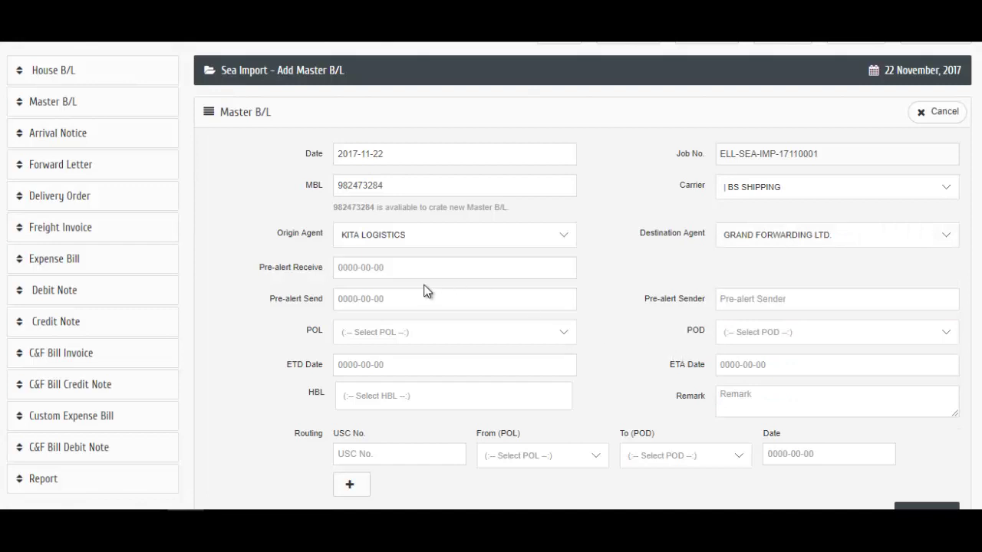
- Set the Master B/L's port of loading (POL) to Algiers and port of discharge (POD) to Skikda
{"action": "scroll", "coordinate": [426, 278], "scroll_direction": "down", "scroll_amount": 1}
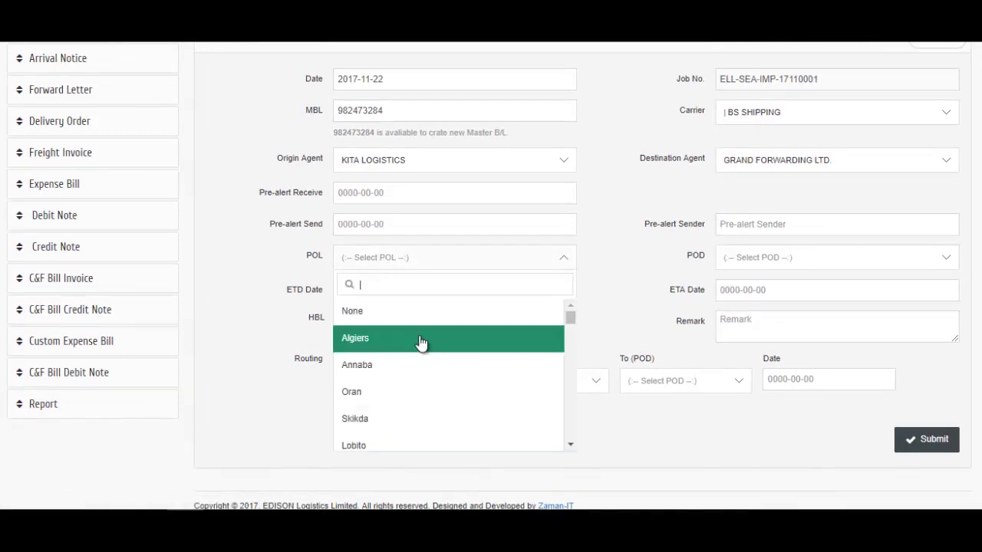
{"action": "left_click", "coordinate": [420, 343]}
{"action": "left_click", "coordinate": [766, 272]}
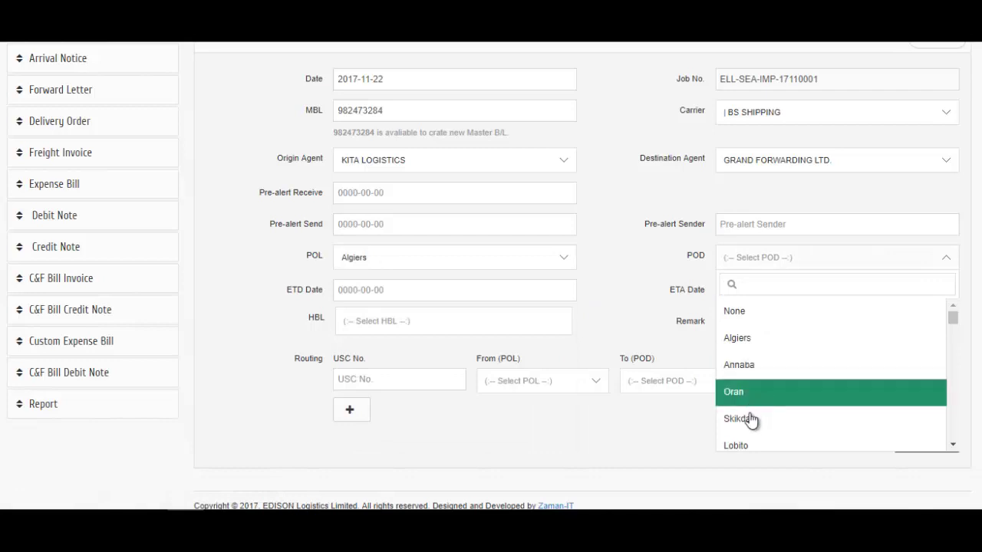
{"action": "left_click", "coordinate": [748, 427]}
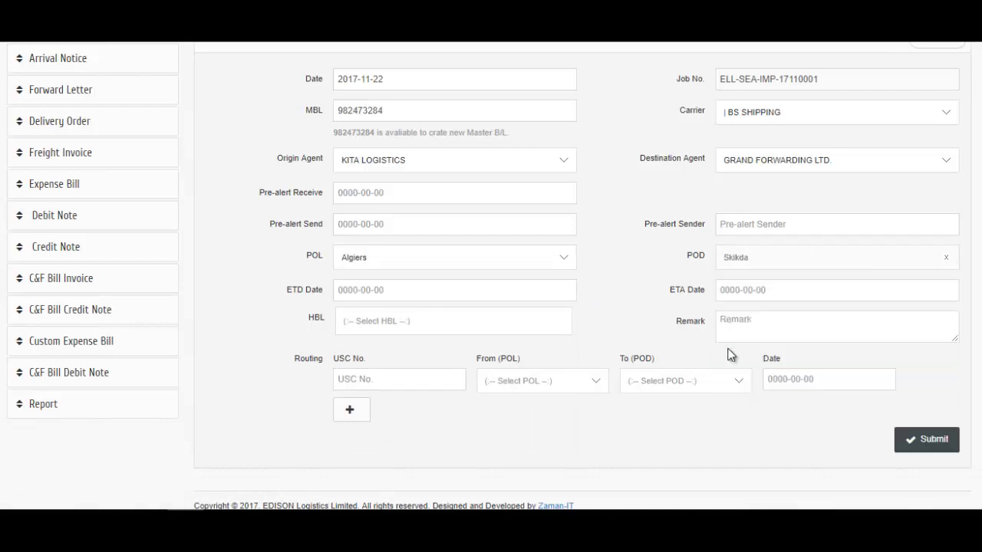
- Set the ETD date to 2017-11-22 and the ETA date to 2017-11-23
{"action": "left_click", "coordinate": [412, 293]}
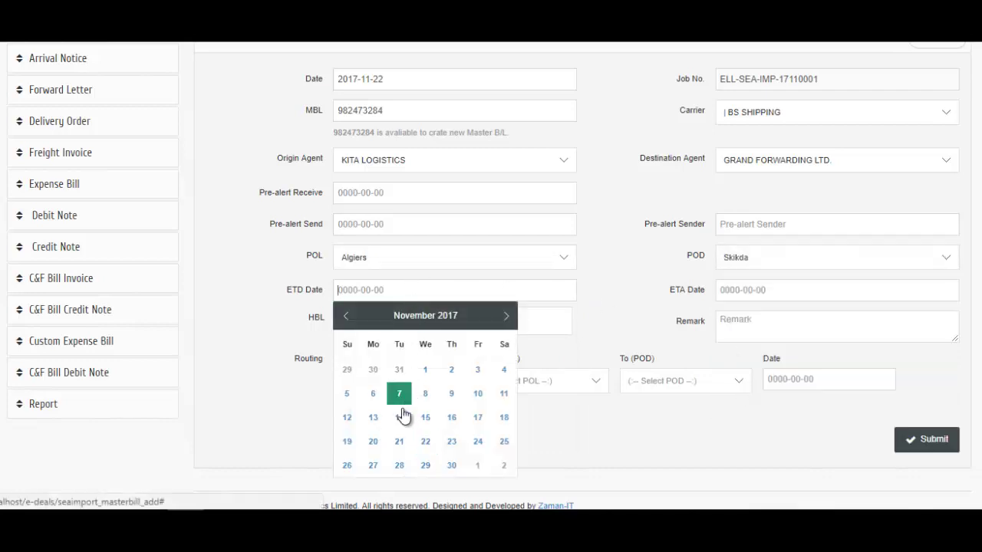
{"action": "left_click", "coordinate": [428, 444]}
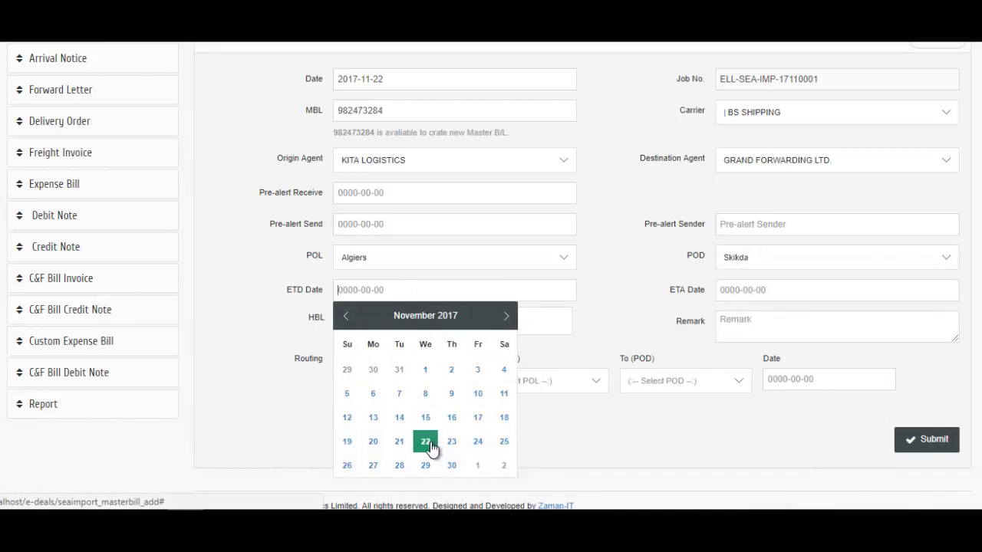
{"action": "left_click", "coordinate": [431, 448]}
{"action": "left_click", "coordinate": [756, 289]}
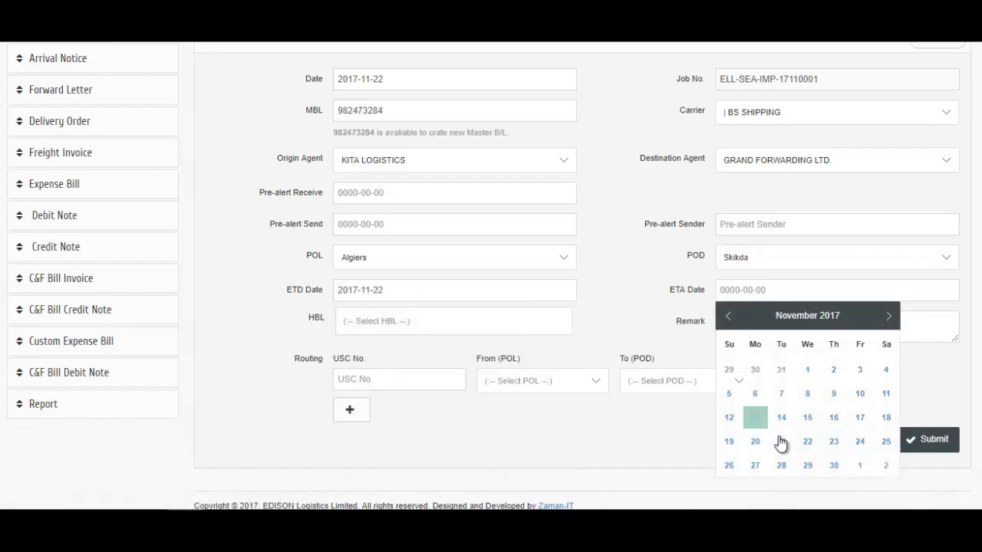
{"action": "left_click", "coordinate": [834, 444]}
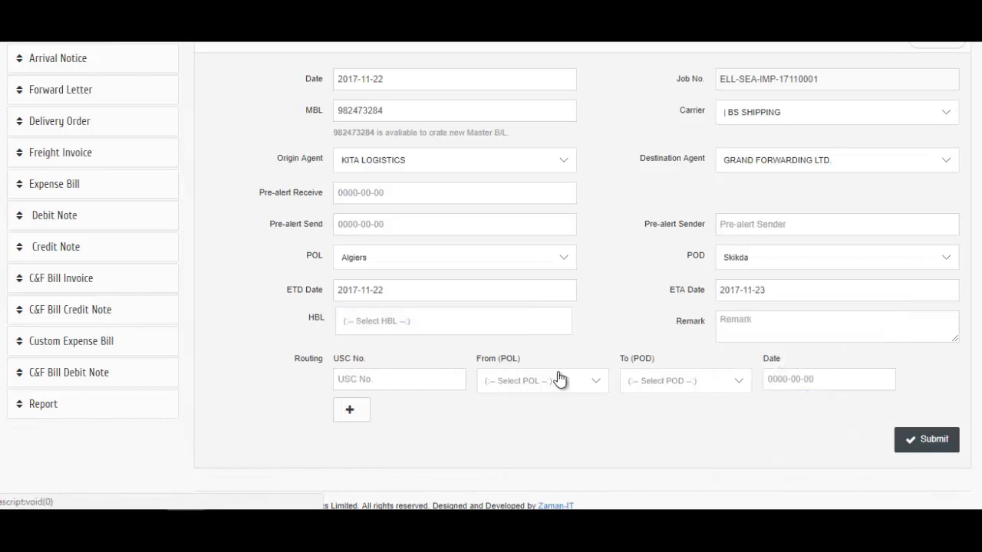
- Link House B/L VCHT70608154 to the Master B/L
{"action": "left_click", "coordinate": [432, 321]}
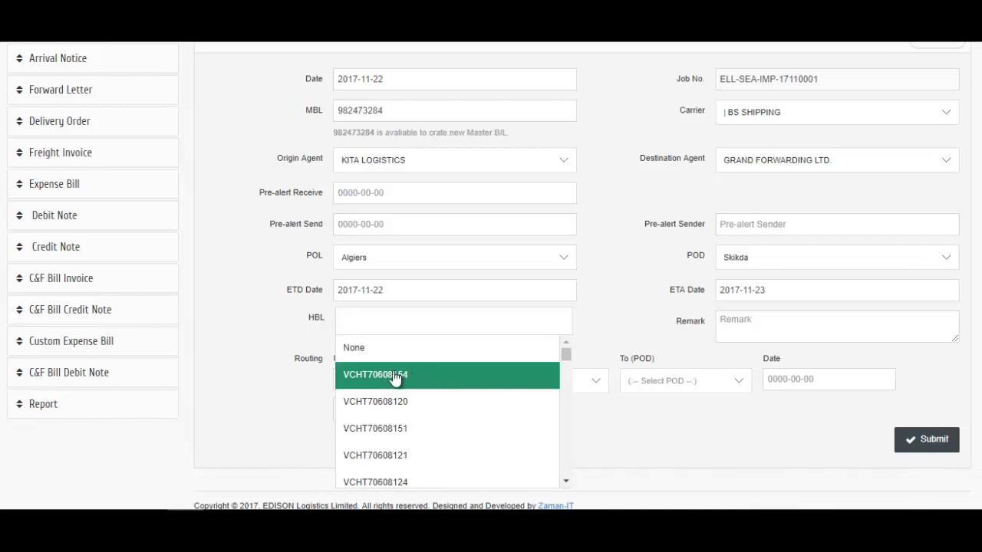
{"action": "left_click", "coordinate": [395, 375]}
{"action": "left_click", "coordinate": [460, 322]}
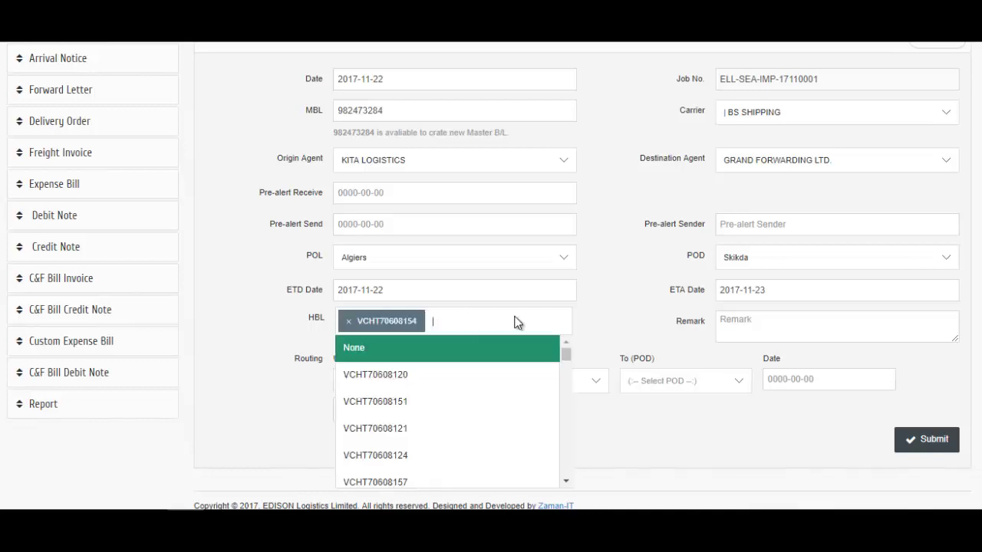
{"action": "left_click", "coordinate": [614, 302]}
- Fill in the routing row with USC No. 5456, from Algiers to Skikda, dated 2017-11-23, and submit the Master B/L
{"action": "left_click", "coordinate": [396, 381]}
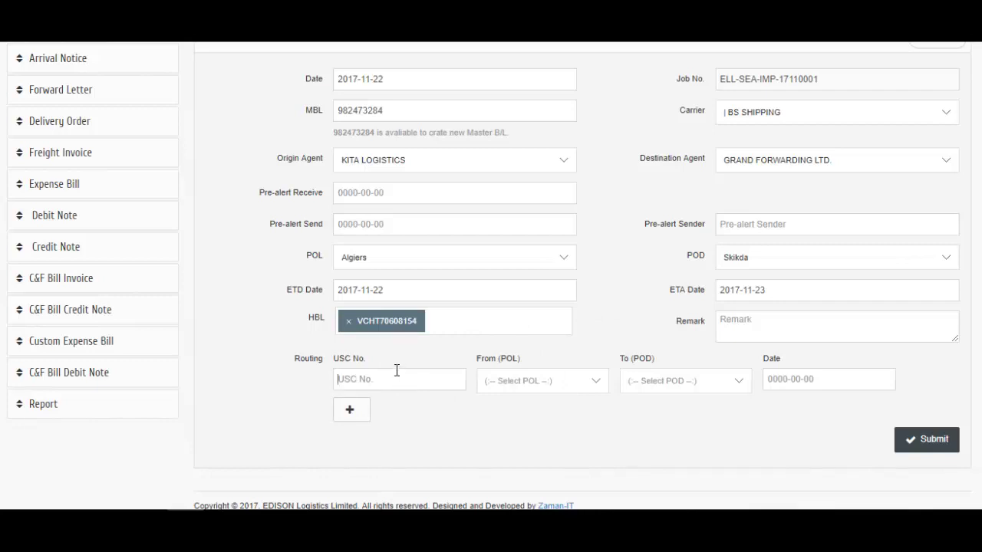
{"action": "type", "text": "5456"}
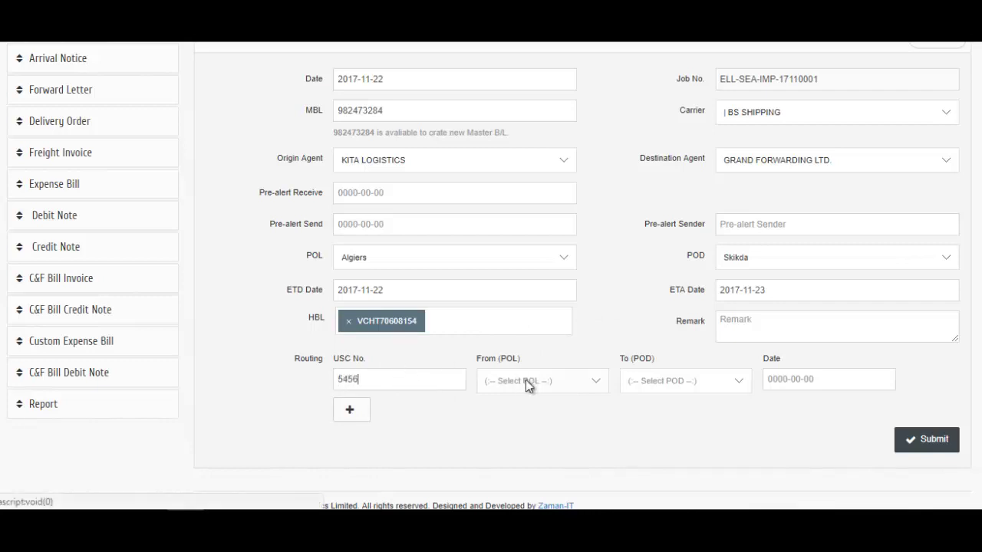
{"action": "left_click", "coordinate": [527, 384]}
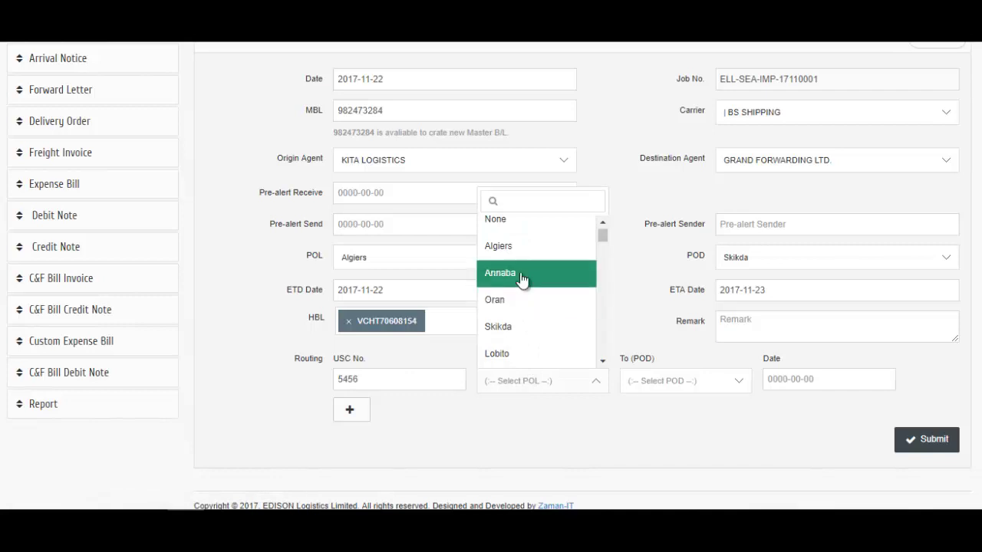
{"action": "left_click", "coordinate": [521, 246]}
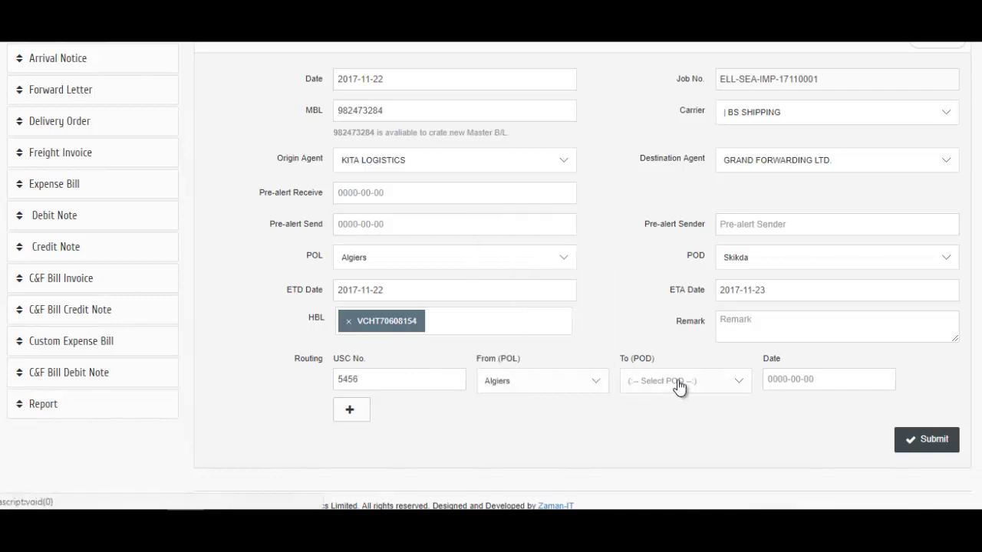
{"action": "key", "text": "Tab"}
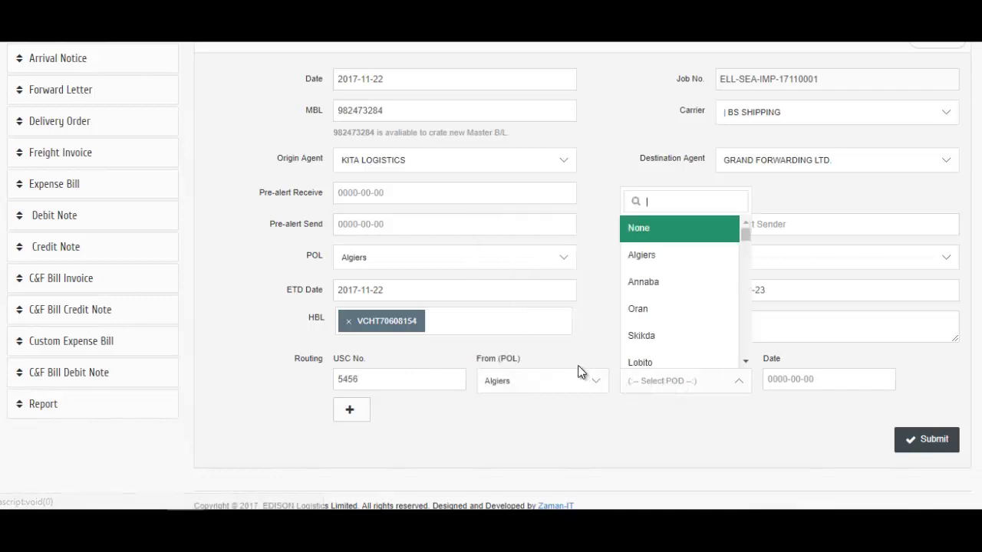
{"action": "left_click", "coordinate": [636, 338]}
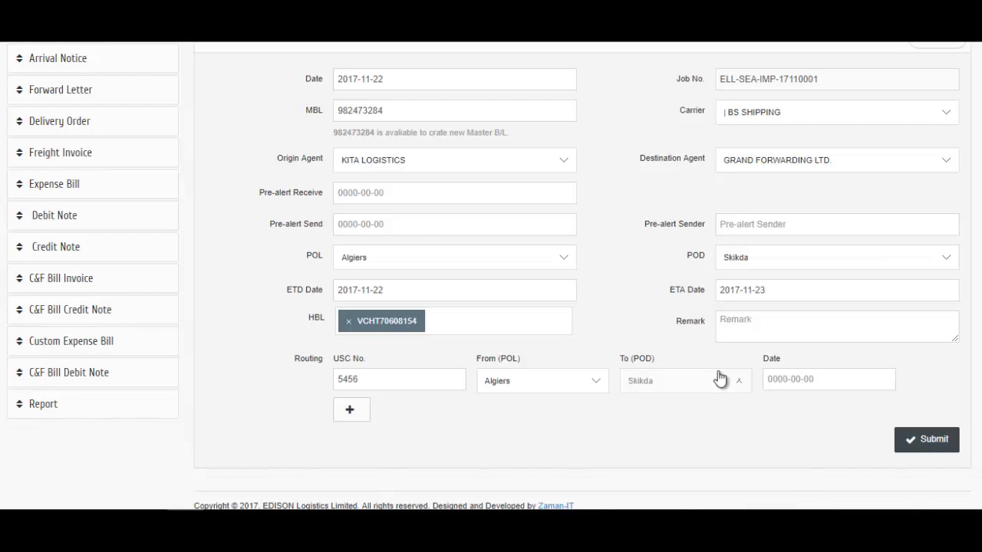
{"action": "left_click", "coordinate": [798, 386]}
{"action": "left_click", "coordinate": [879, 335]}
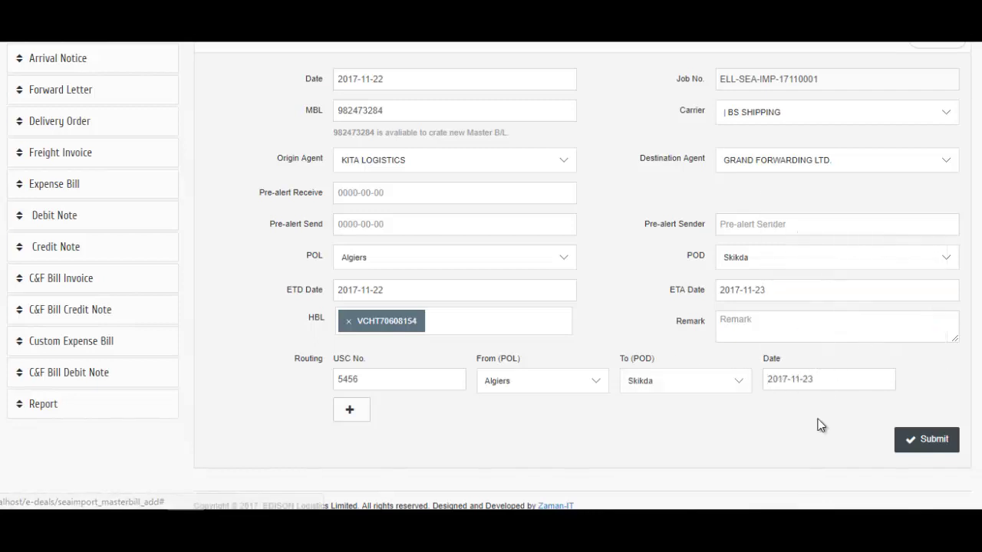
{"action": "left_click", "coordinate": [920, 447]}
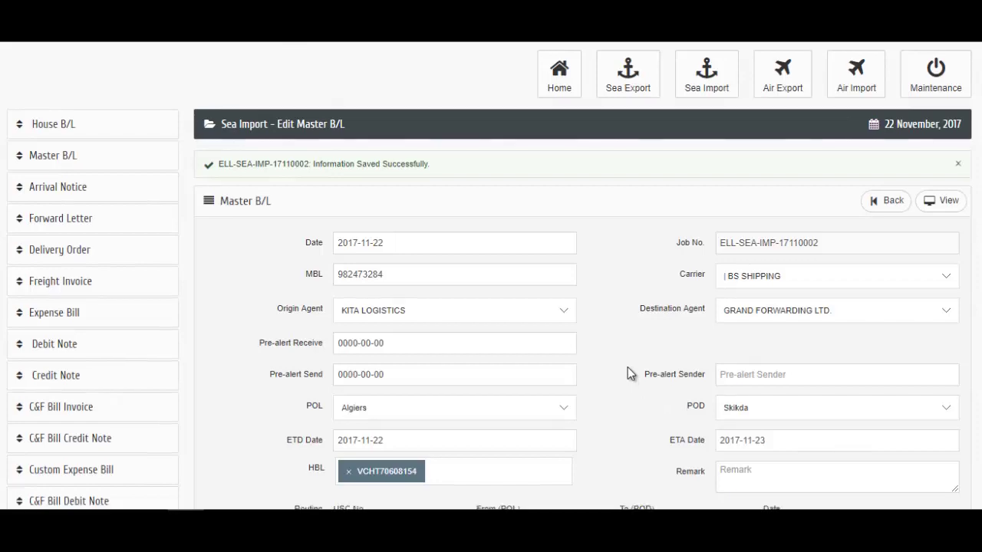
- Check the saved Master B/L's job number and review the record in its printable view
{"action": "scroll", "coordinate": [627, 373], "scroll_direction": "down", "scroll_amount": 2}
{"action": "scroll", "coordinate": [629, 374], "scroll_direction": "up", "scroll_amount": 2}
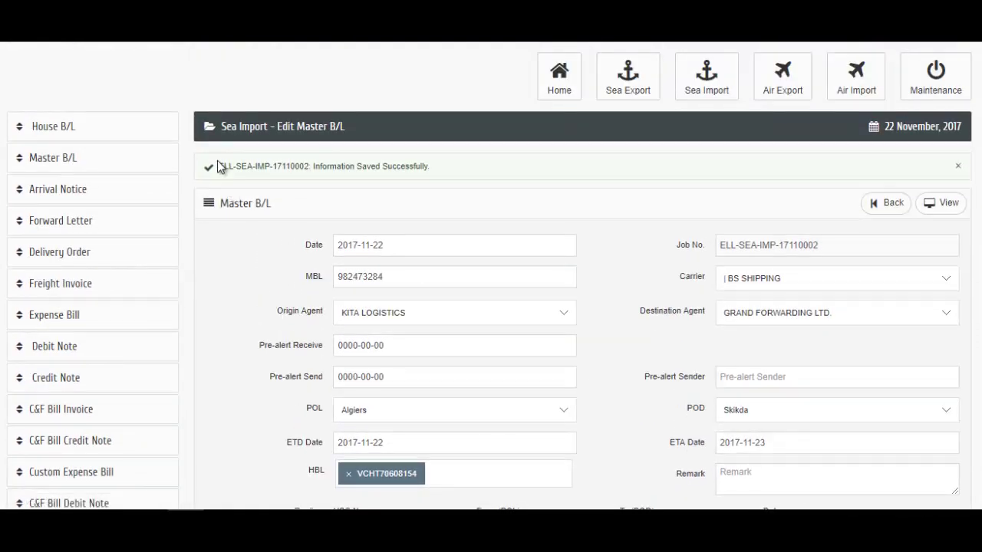
{"action": "left_click_drag", "start_coordinate": [219, 166], "coordinate": [309, 164]}
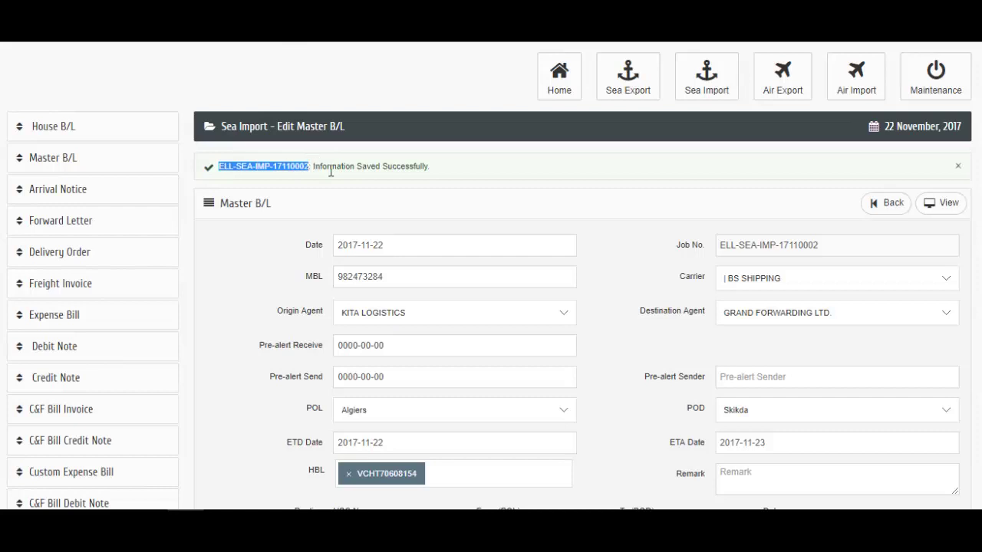
{"action": "left_click", "coordinate": [950, 208]}
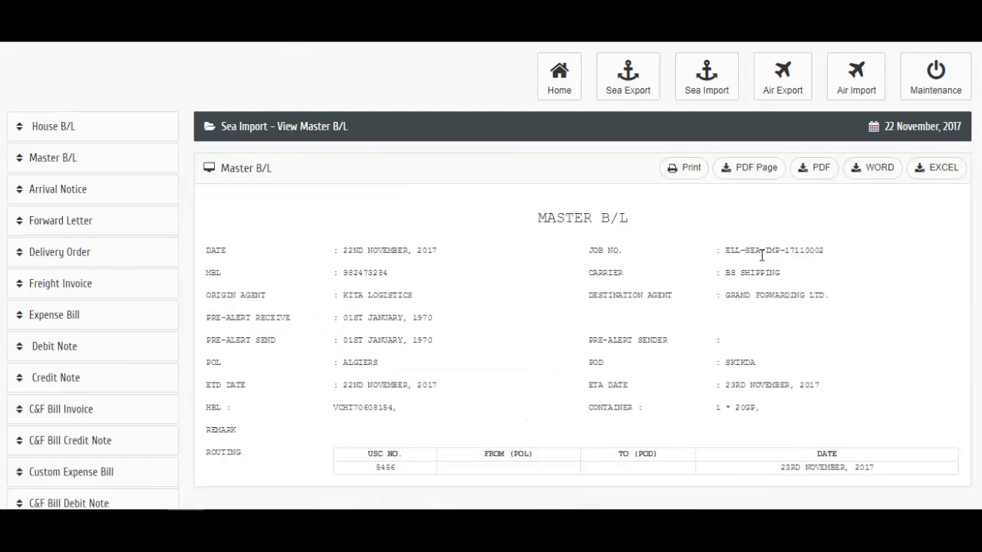
{"action": "scroll", "coordinate": [680, 284], "scroll_direction": "down", "scroll_amount": 2}
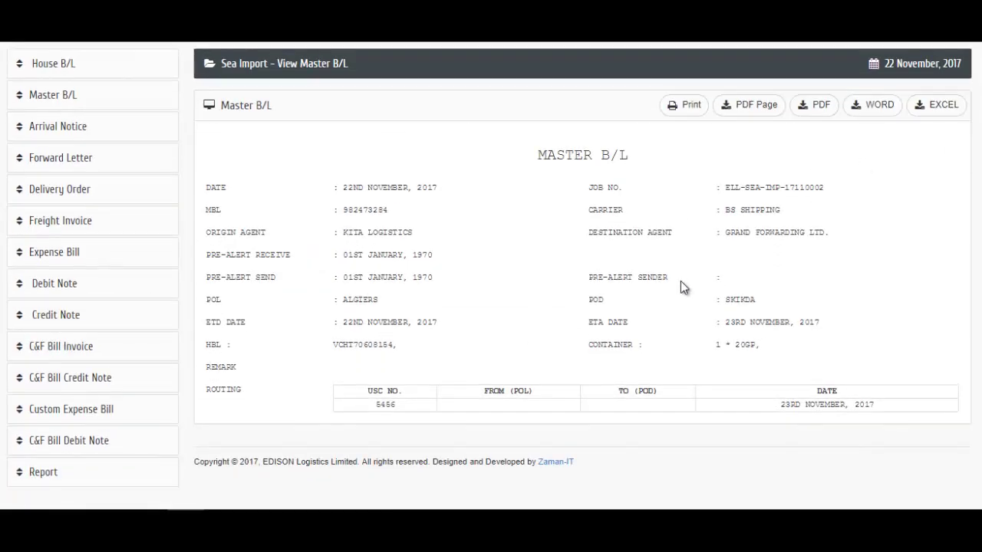
{"action": "scroll", "coordinate": [680, 280], "scroll_direction": "up", "scroll_amount": 2}
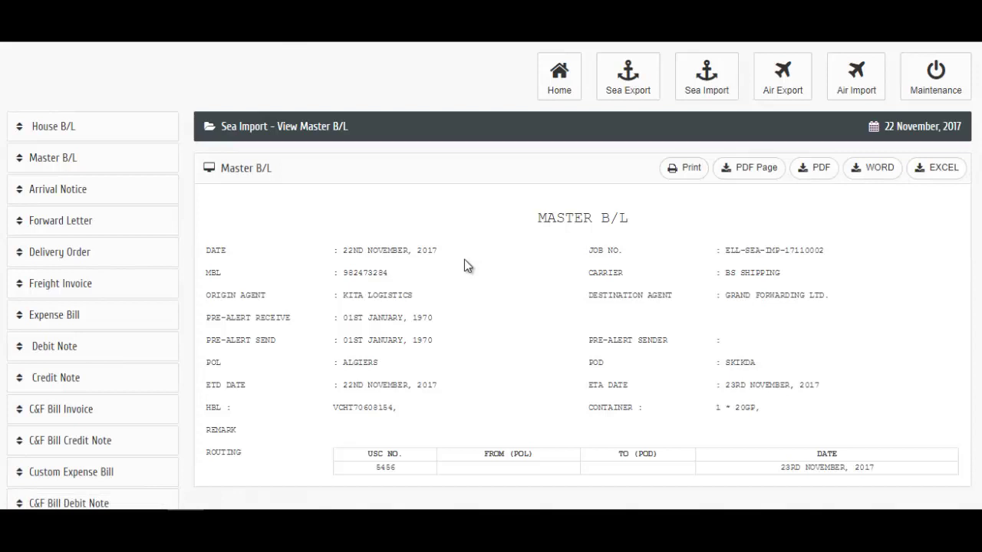
- Open the Master B/L list and examine its search fields, date filters, record rows and each record's copy action
{"action": "left_click", "coordinate": [94, 163]}
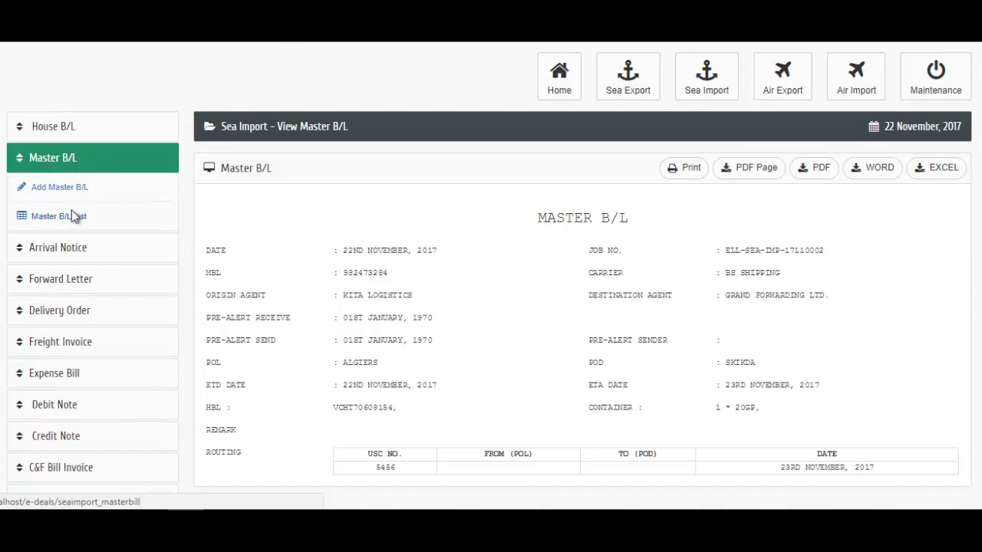
{"action": "left_click", "coordinate": [73, 217]}
{"action": "scroll", "coordinate": [364, 288], "scroll_direction": "down", "scroll_amount": 4}
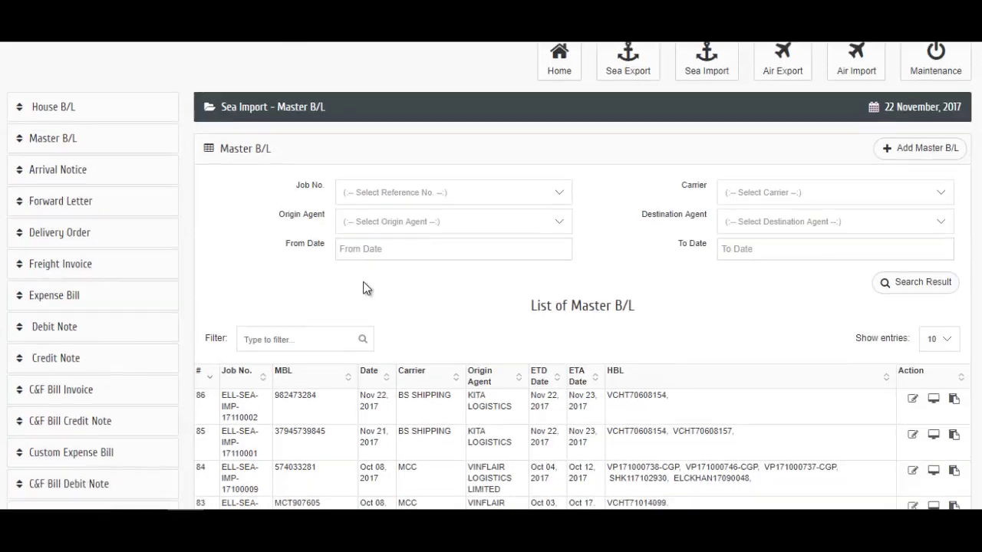
{"action": "scroll", "coordinate": [364, 284], "scroll_direction": "up", "scroll_amount": 2}
{"action": "scroll", "coordinate": [364, 284], "scroll_direction": "up", "scroll_amount": 2}
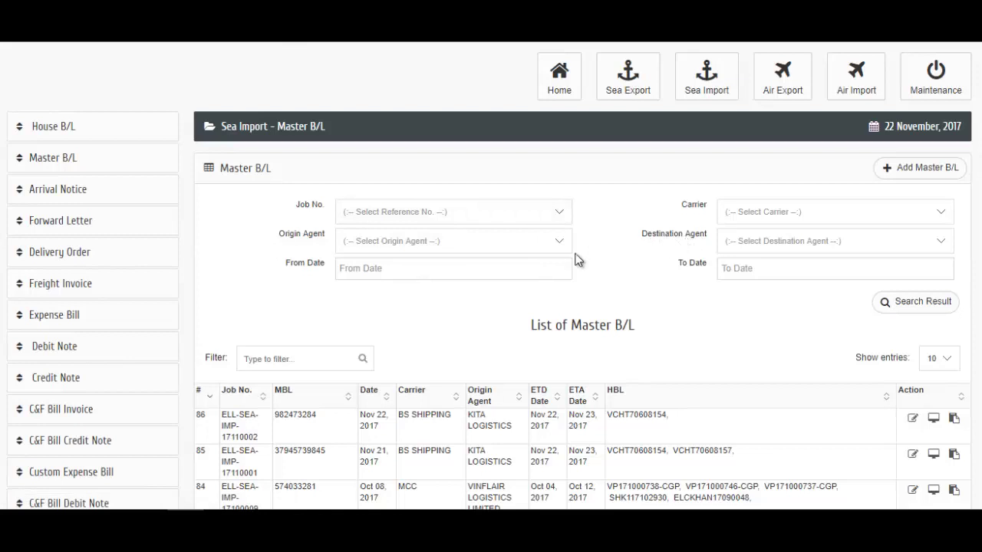
{"action": "left_click", "coordinate": [393, 271]}
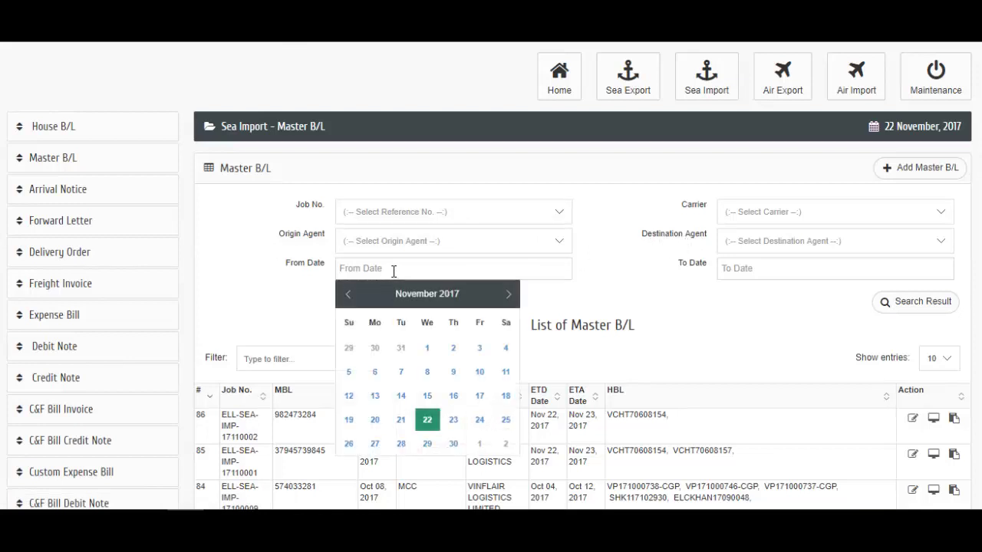
{"action": "left_click", "coordinate": [787, 266]}
{"action": "scroll", "coordinate": [786, 265], "scroll_direction": "down", "scroll_amount": 3}
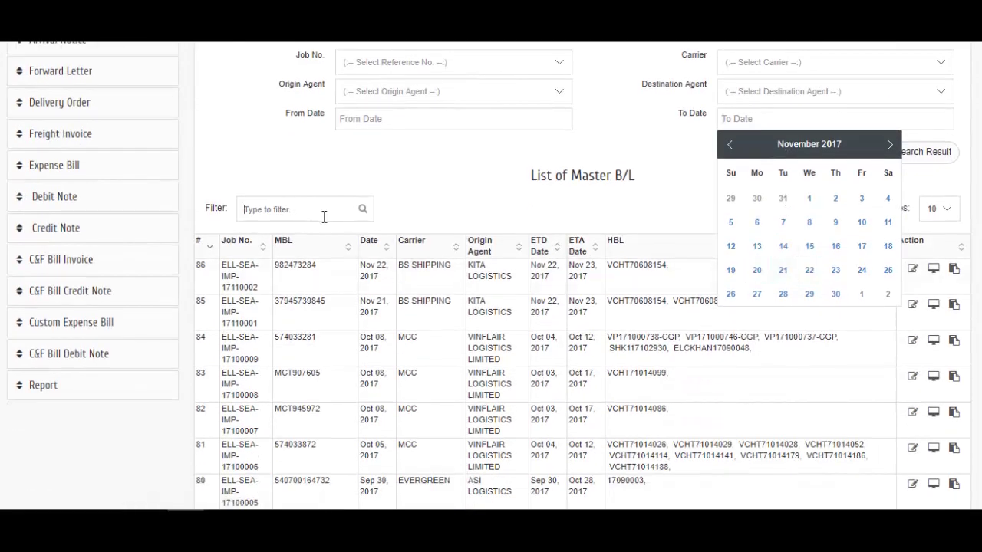
{"action": "left_click", "coordinate": [324, 217]}
{"action": "scroll", "coordinate": [620, 235], "scroll_direction": "down", "scroll_amount": 4}
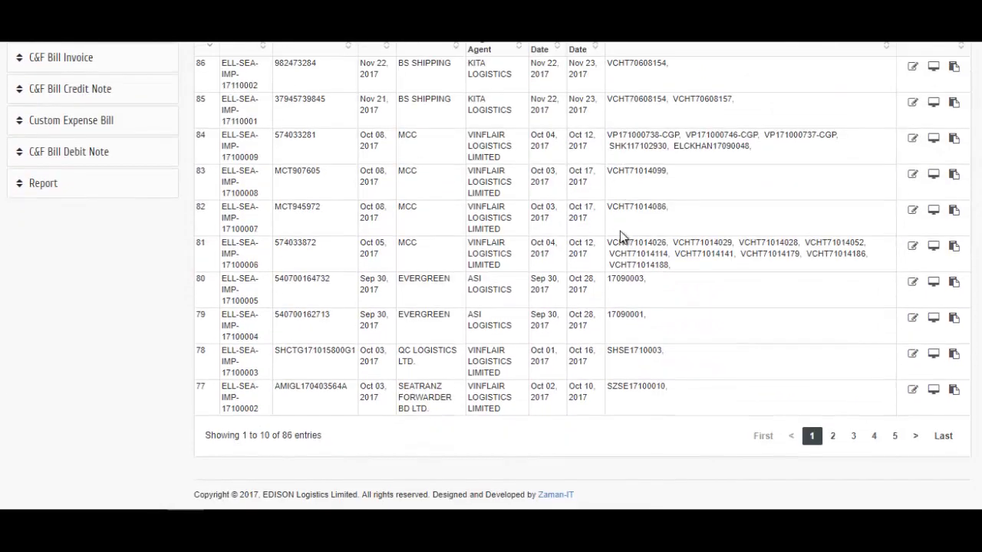
{"action": "scroll", "coordinate": [620, 231], "scroll_direction": "up", "scroll_amount": 5}
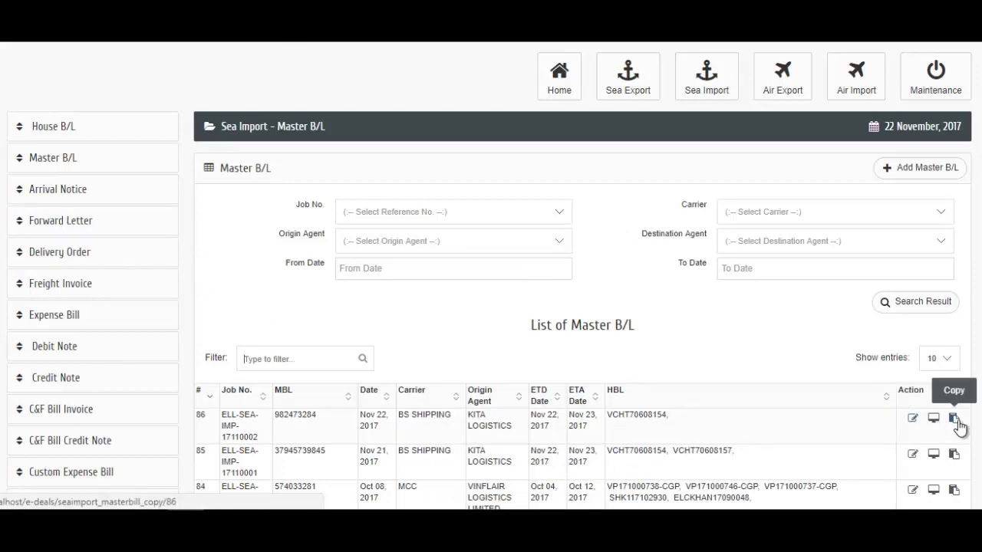
- Start a new Sea Import Arrival Notice and load House B/L MC247823479 into it
{"action": "left_click", "coordinate": [82, 202]}
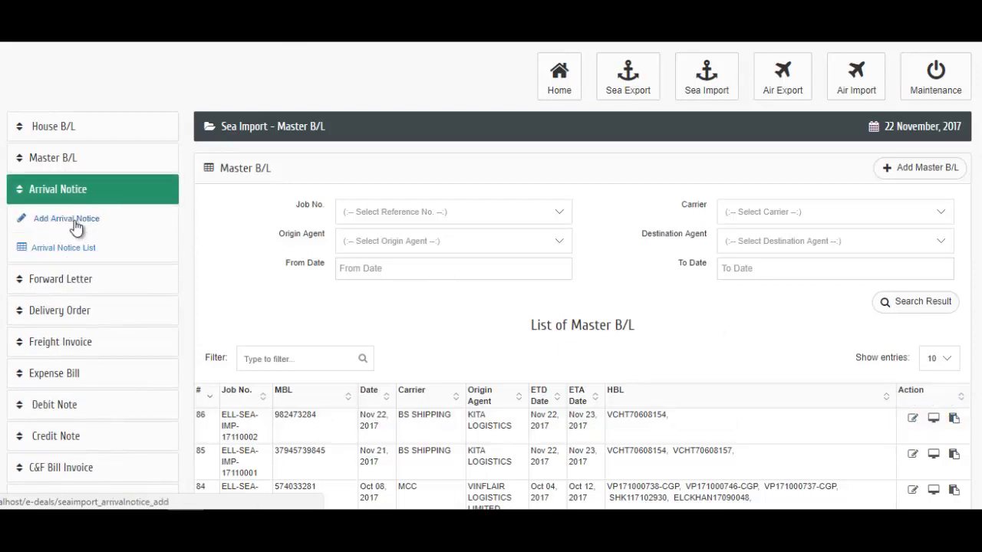
{"action": "left_click", "coordinate": [74, 220]}
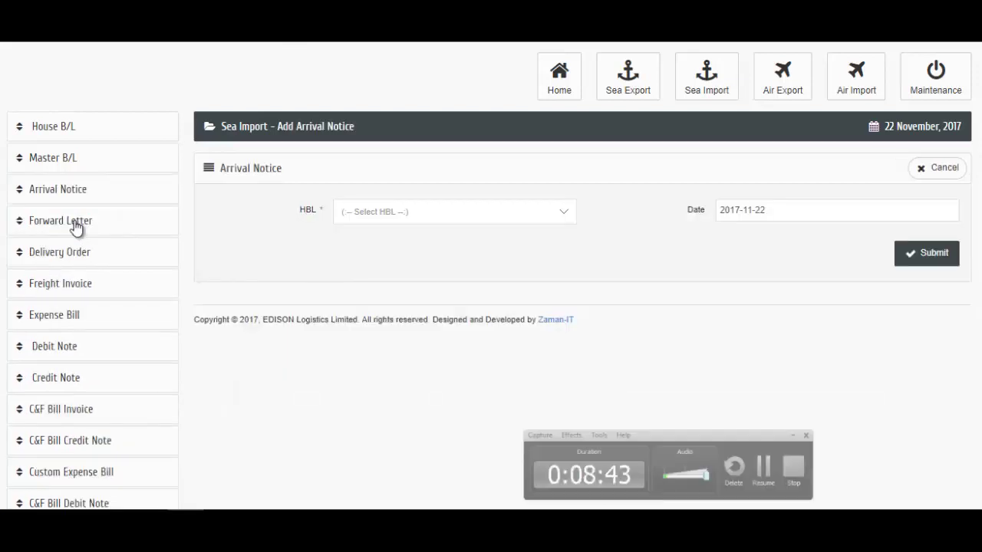
{"action": "left_click", "coordinate": [420, 218]}
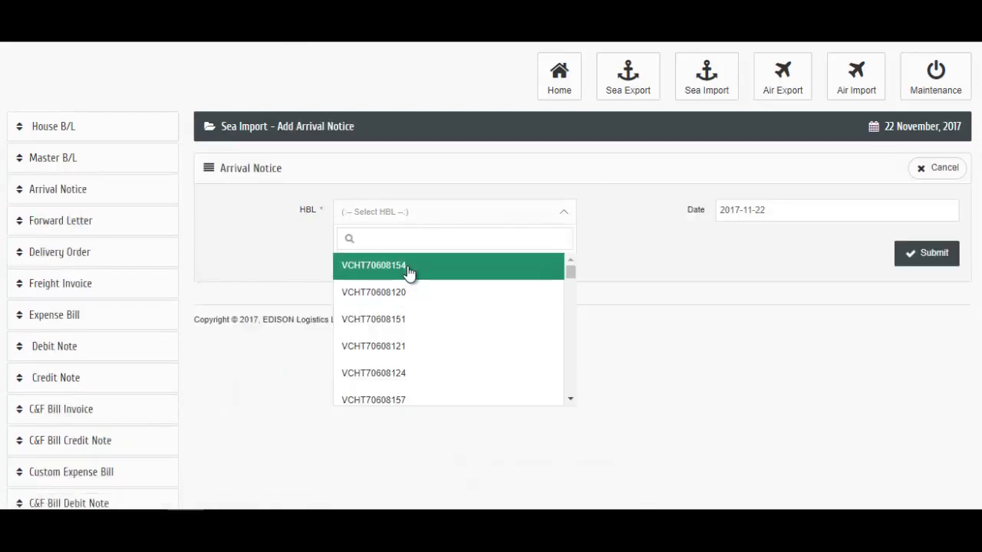
{"action": "left_click", "coordinate": [450, 222]}
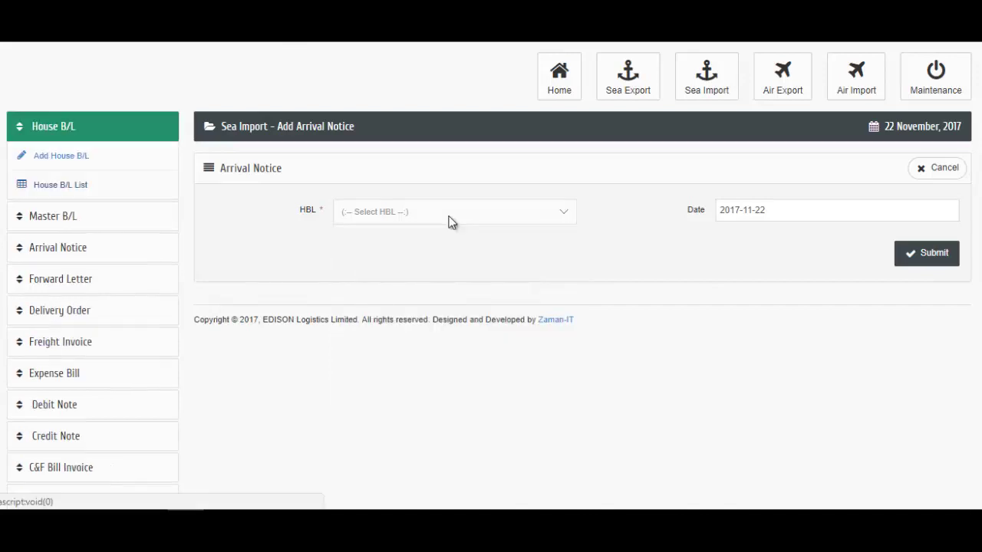
{"action": "left_click", "coordinate": [451, 221]}
{"action": "type", "text": "MC247823479"}
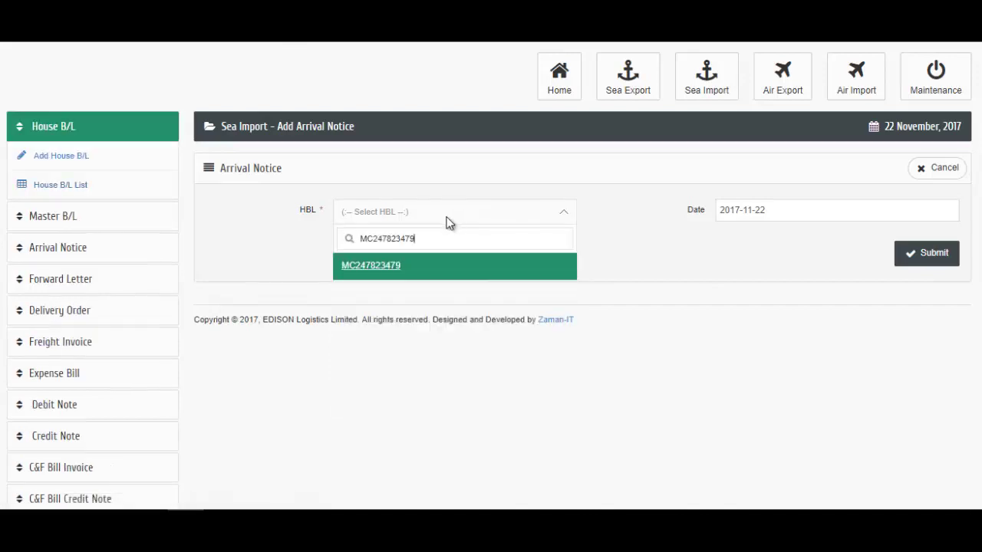
{"action": "left_click", "coordinate": [388, 267]}
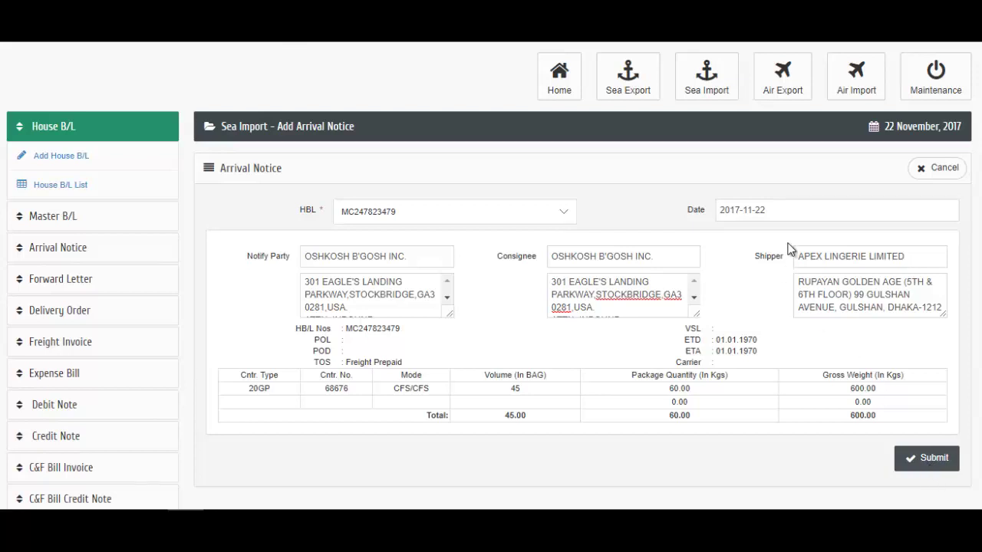
- Keep the Arrival Notice date at 2017-11-22 and submit the notice for House B/L MC247823479
{"action": "left_click", "coordinate": [804, 218]}
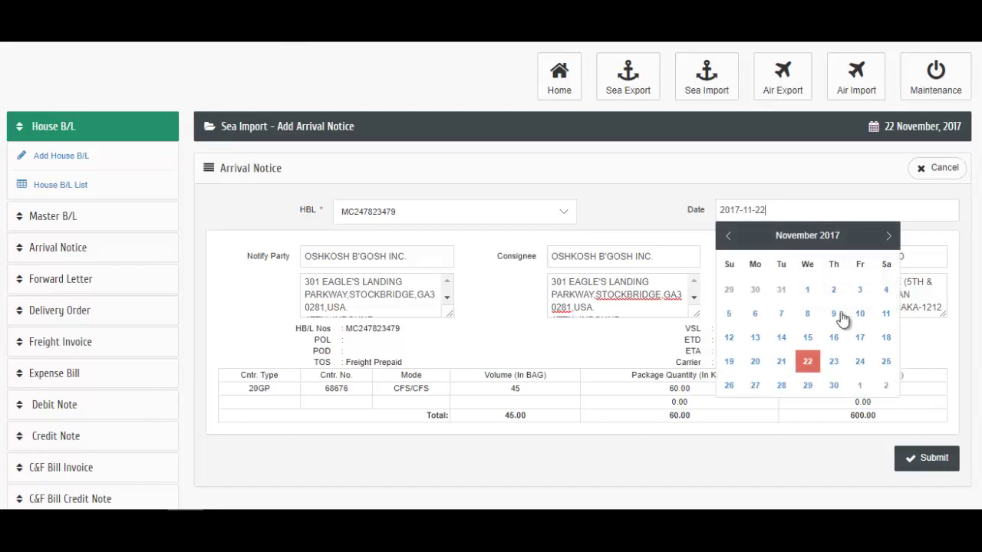
{"action": "left_click", "coordinate": [908, 461]}
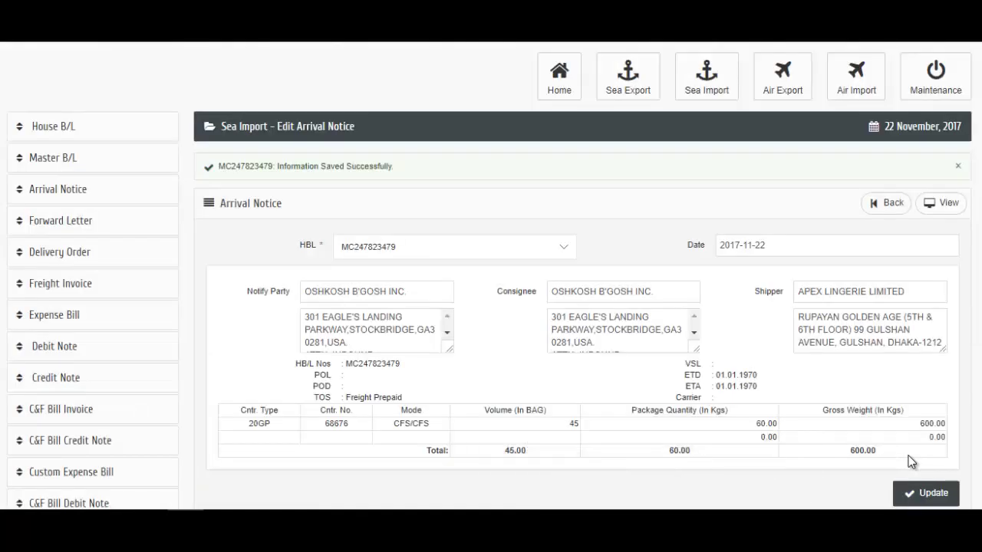
{"action": "scroll", "coordinate": [908, 460], "scroll_direction": "down", "scroll_amount": 1}
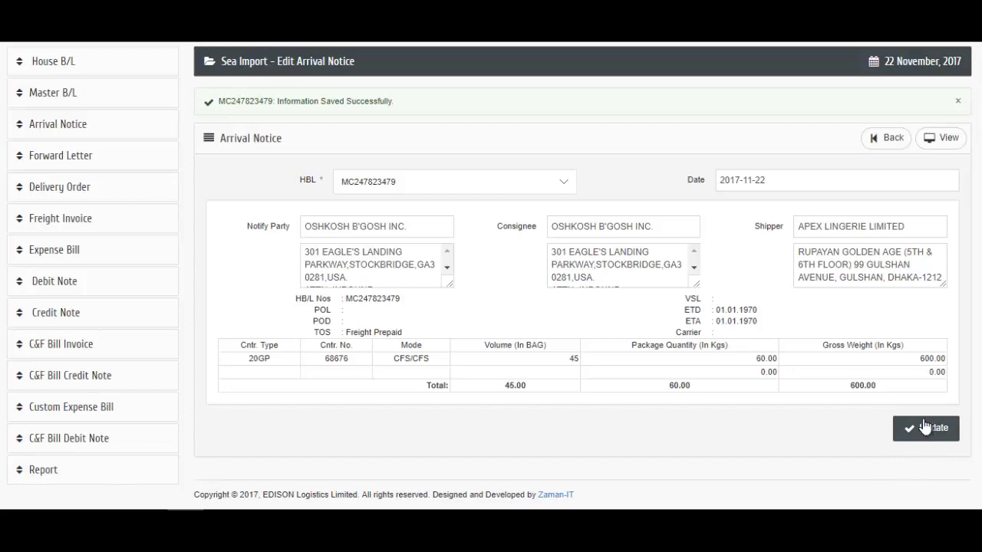
- Open the saved Arrival Notice in its printable view and review the party, shipment and container details and the closing text
{"action": "right_click", "coordinate": [935, 143]}
{"action": "left_click", "coordinate": [919, 148]}
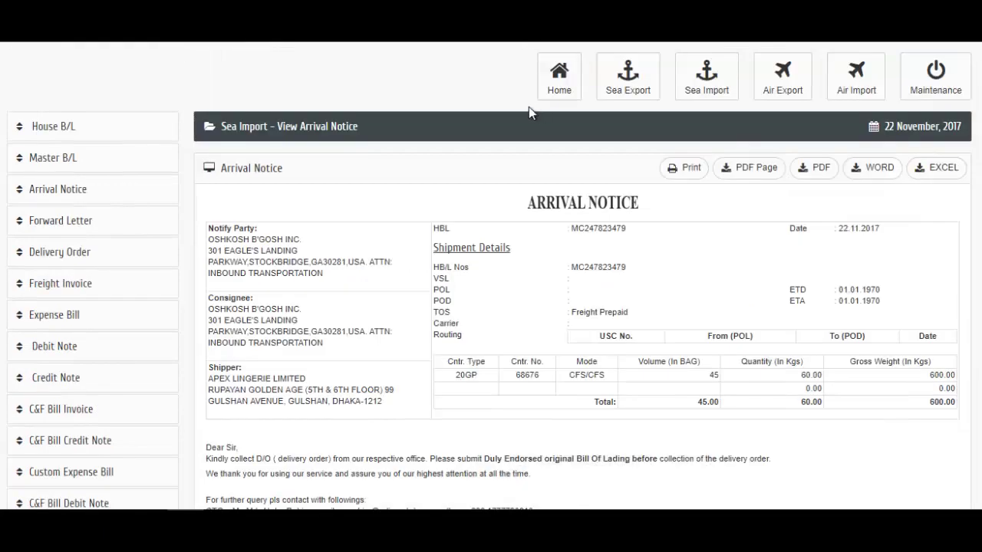
{"action": "scroll", "coordinate": [434, 248], "scroll_direction": "down", "scroll_amount": 2}
{"action": "scroll", "coordinate": [433, 244], "scroll_direction": "down", "scroll_amount": 2}
{"action": "scroll", "coordinate": [433, 244], "scroll_direction": "up", "scroll_amount": 3}
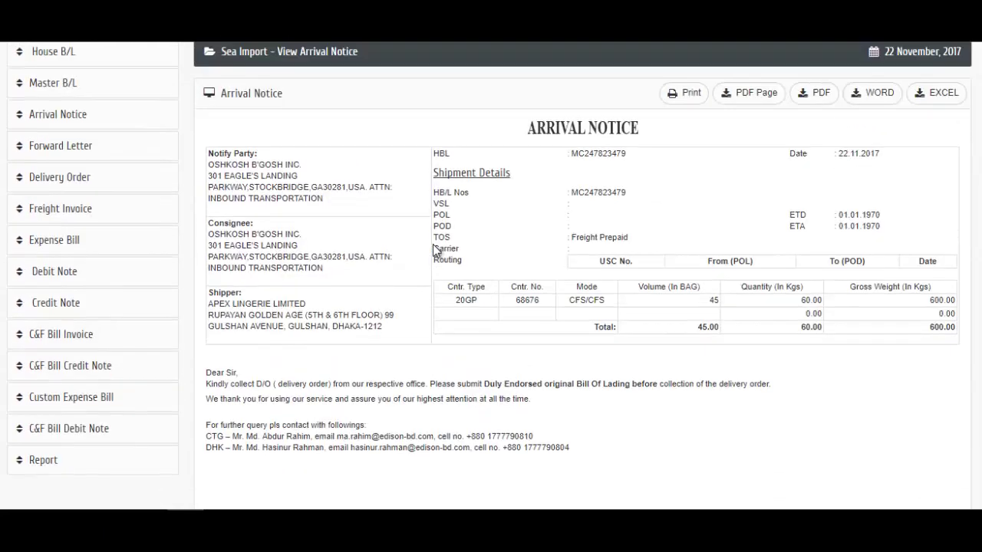
{"action": "scroll", "coordinate": [434, 251], "scroll_direction": "up", "scroll_amount": 1}
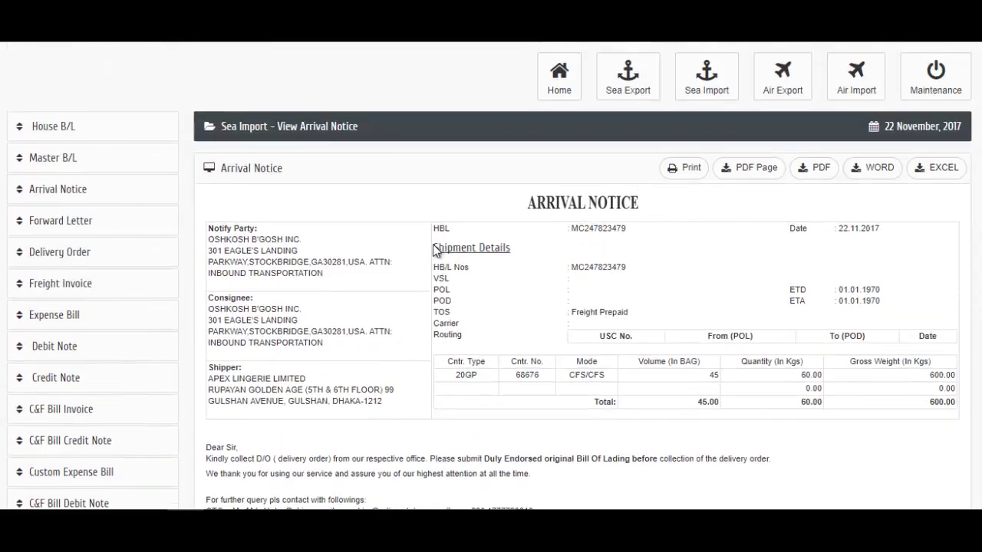
{"action": "scroll", "coordinate": [434, 250], "scroll_direction": "down", "scroll_amount": 1}
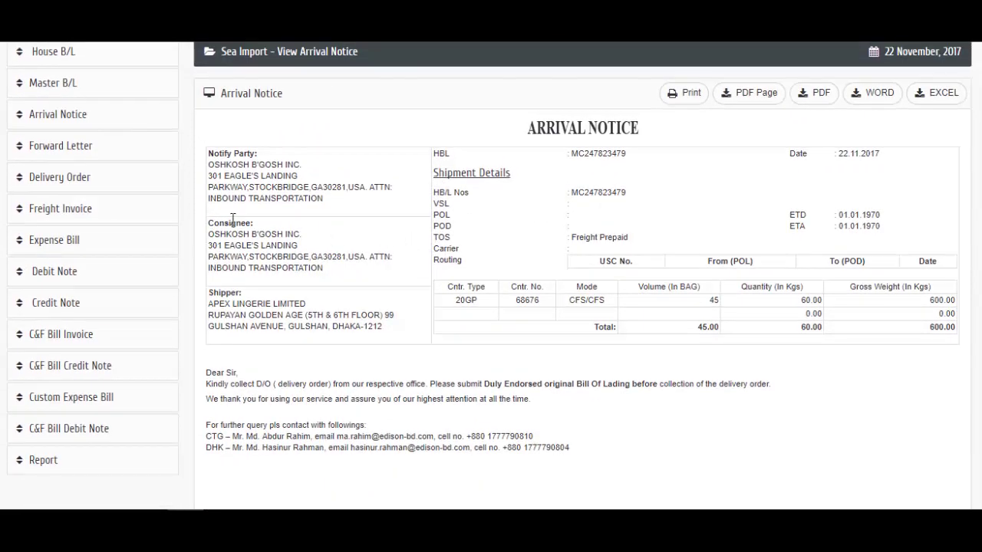
{"action": "left_click_drag", "start_coordinate": [214, 166], "coordinate": [904, 330]}
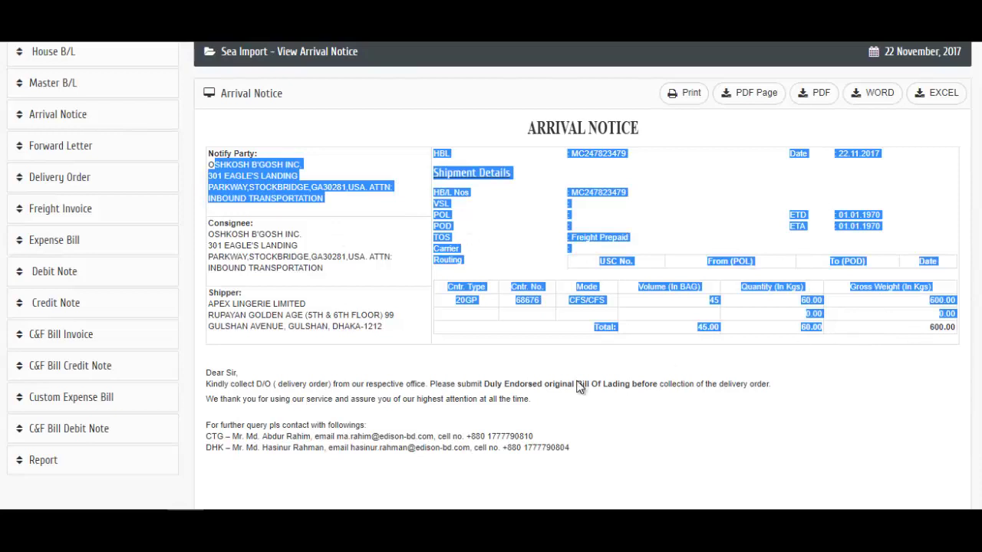
{"action": "left_click_drag", "start_coordinate": [577, 439], "coordinate": [213, 371]}
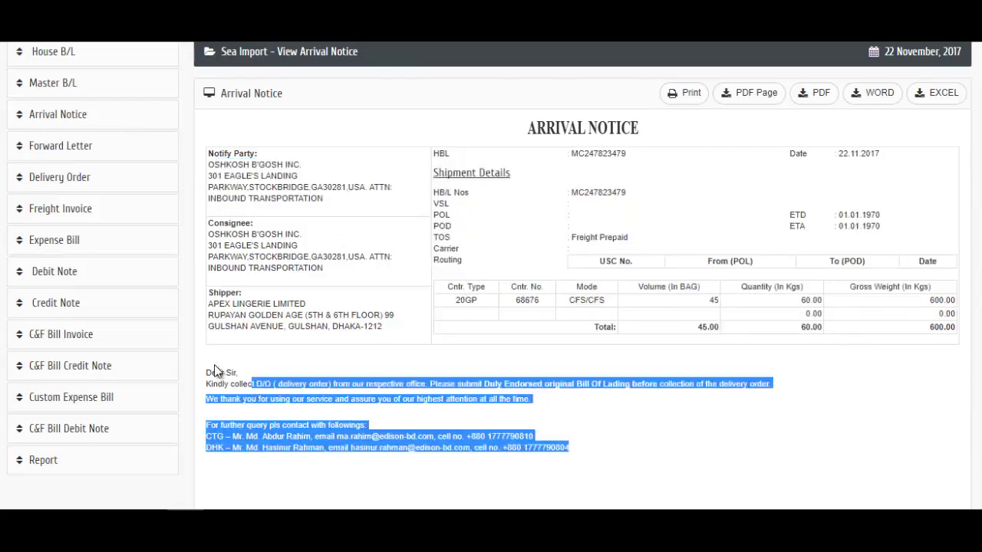
{"action": "scroll", "coordinate": [444, 376], "scroll_direction": "up", "scroll_amount": 2}
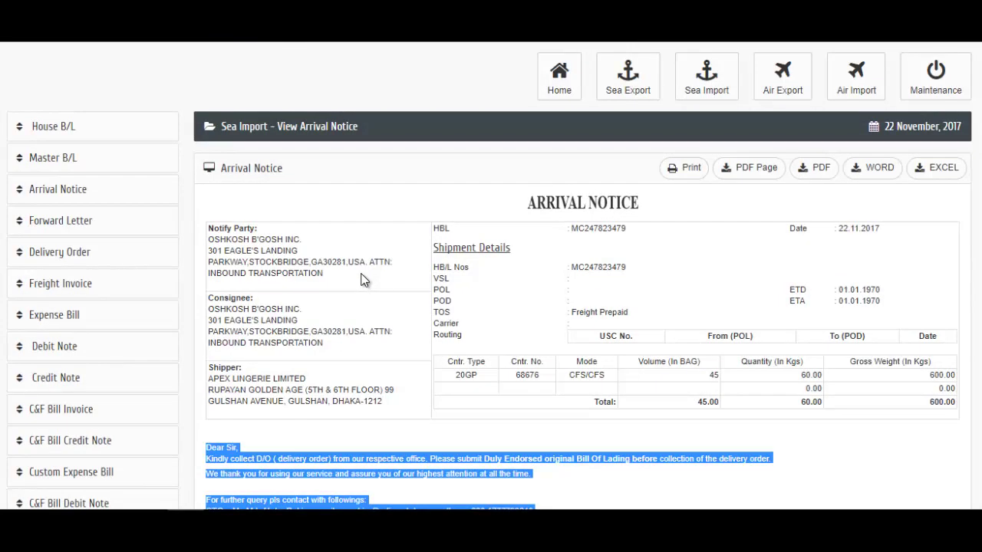
{"action": "left_click", "coordinate": [101, 220]}
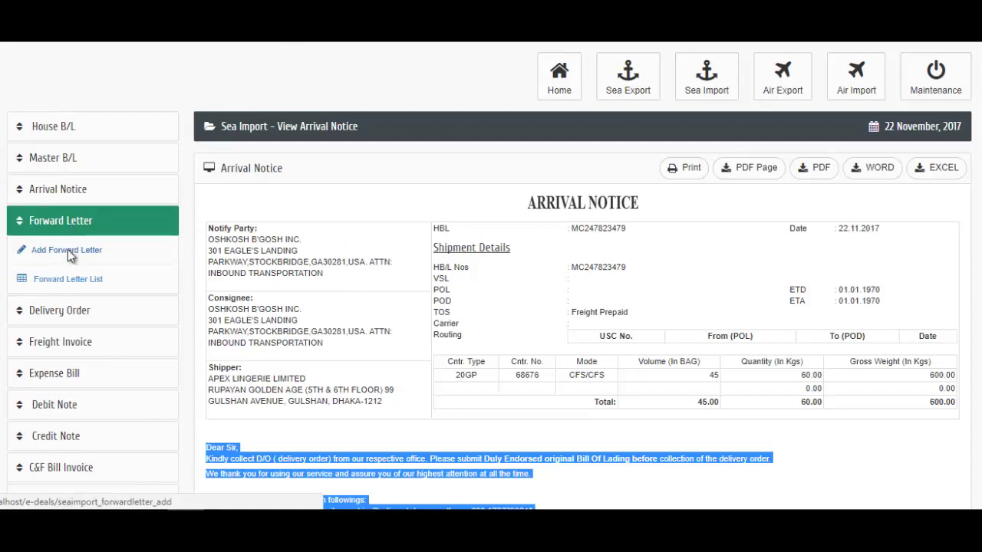
{"action": "left_click", "coordinate": [67, 249]}
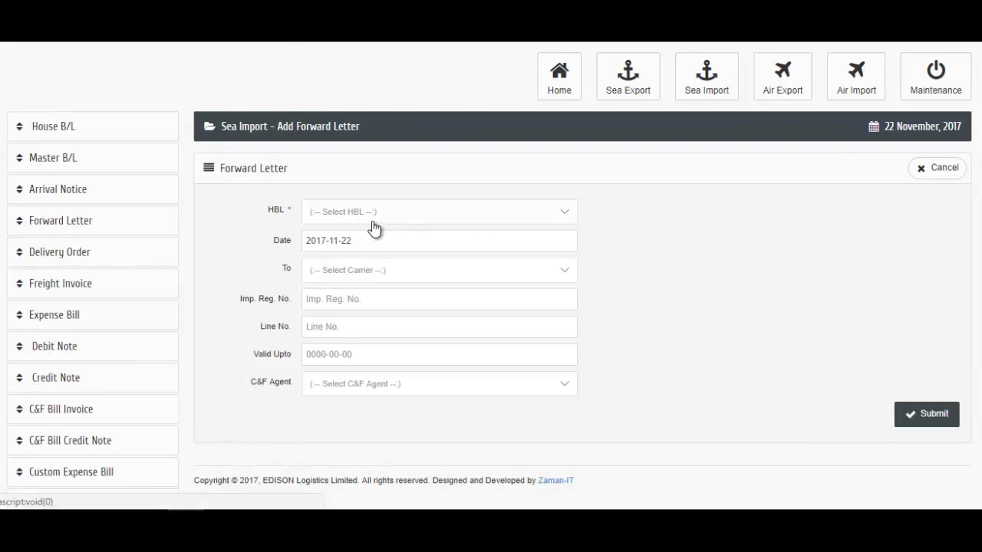
{"action": "left_click", "coordinate": [410, 218]}
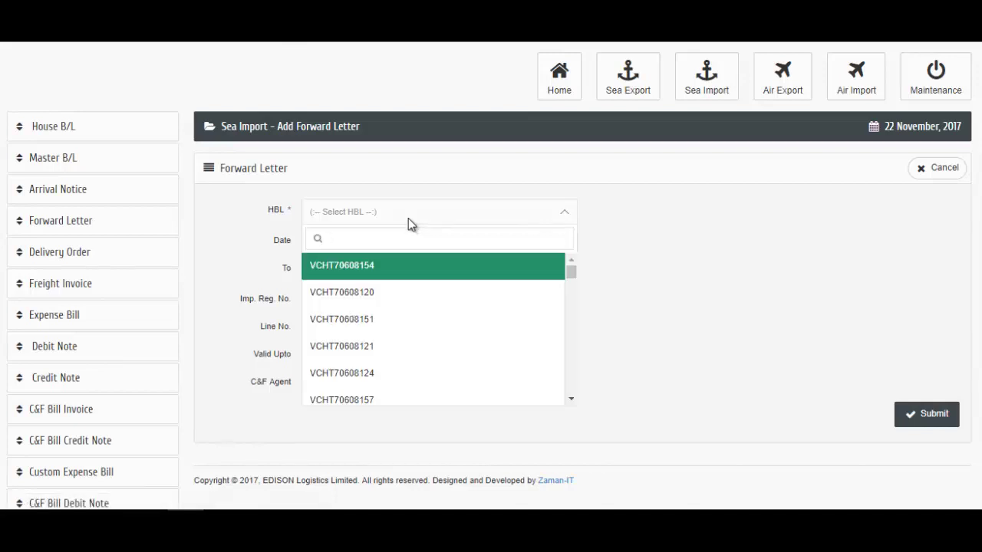
{"action": "type", "text": "MC247823479"}
{"action": "left_click", "coordinate": [364, 271]}
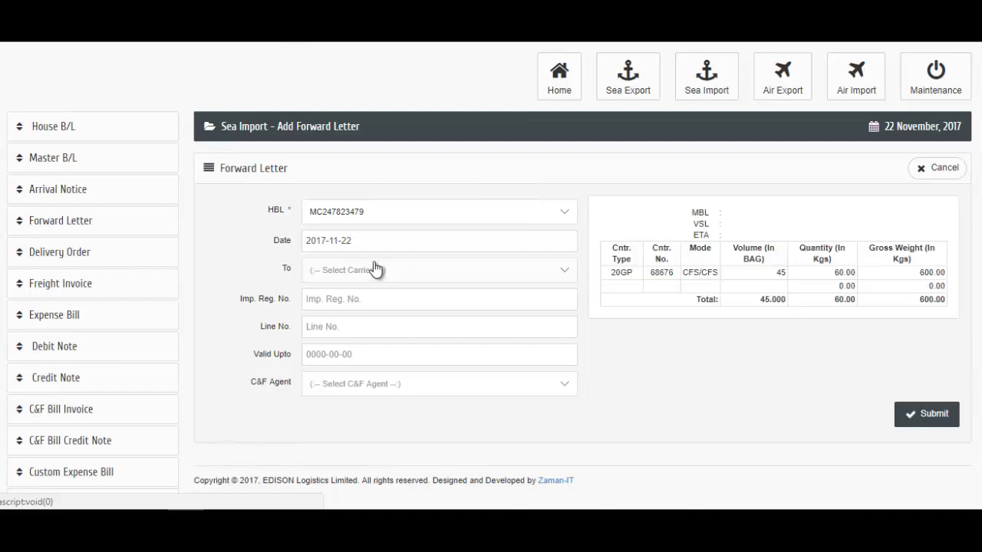
{"action": "left_click_drag", "start_coordinate": [703, 255], "coordinate": [750, 294]}
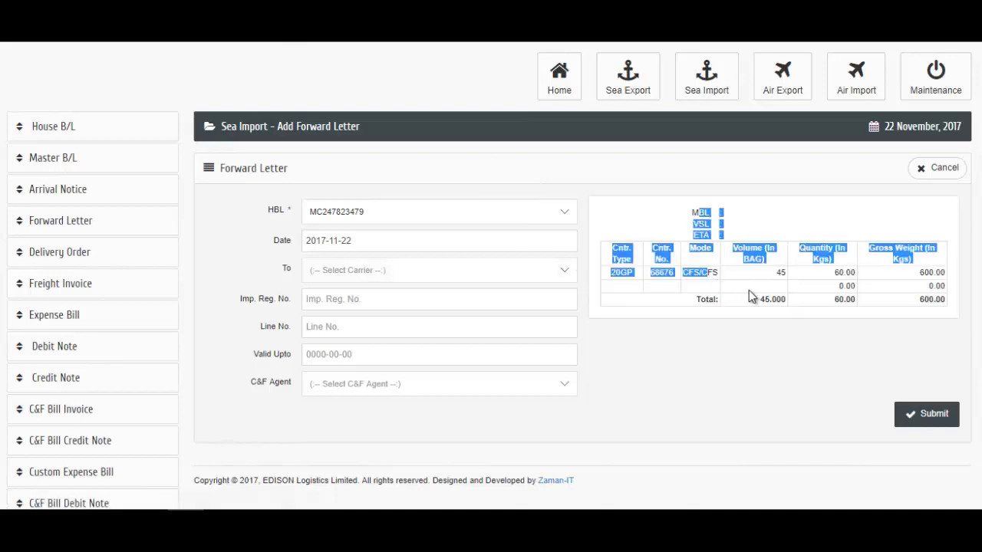
{"action": "left_click", "coordinate": [843, 285]}
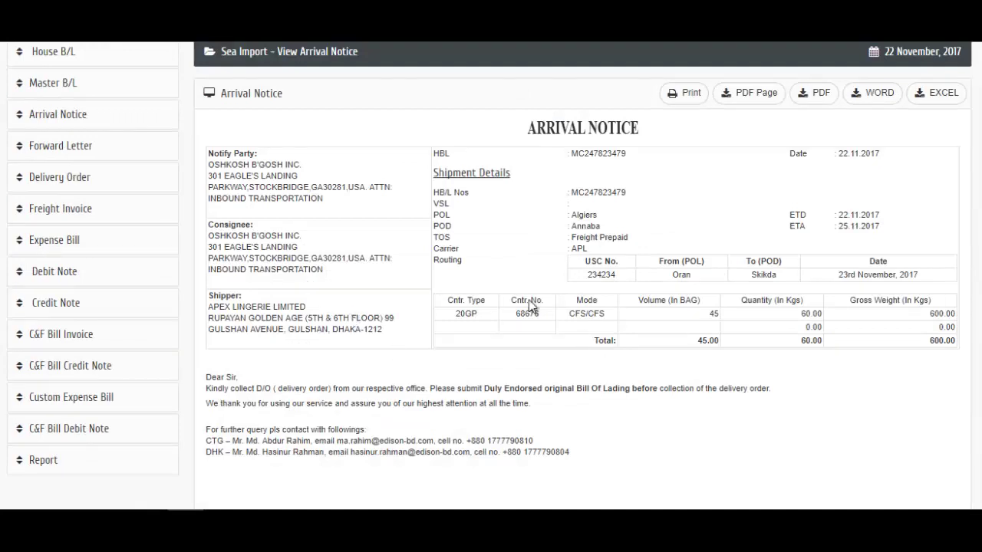
- Start a new Sea Import Forward Letter and load House B/L MC247823479 into it
{"action": "left_click", "coordinate": [55, 148]}
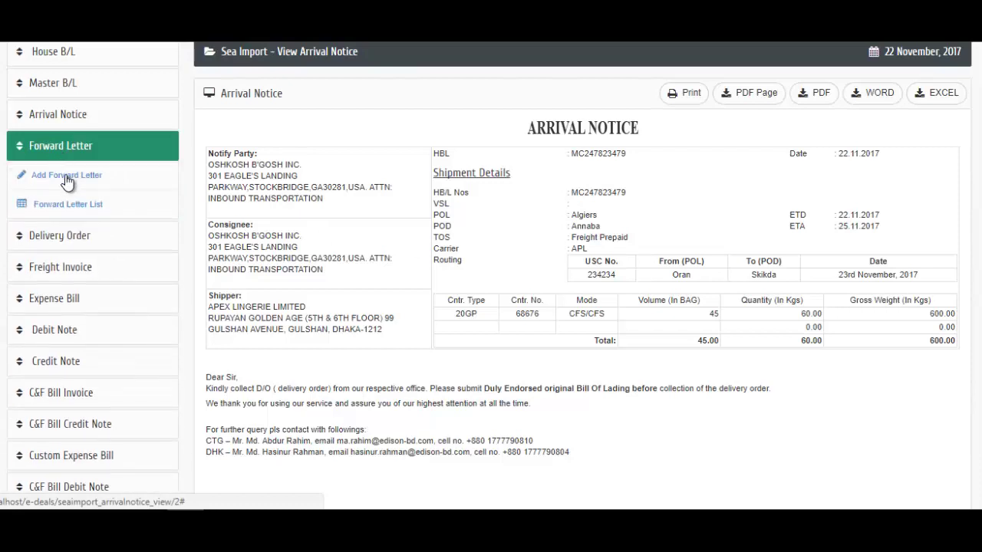
{"action": "left_click", "coordinate": [68, 177]}
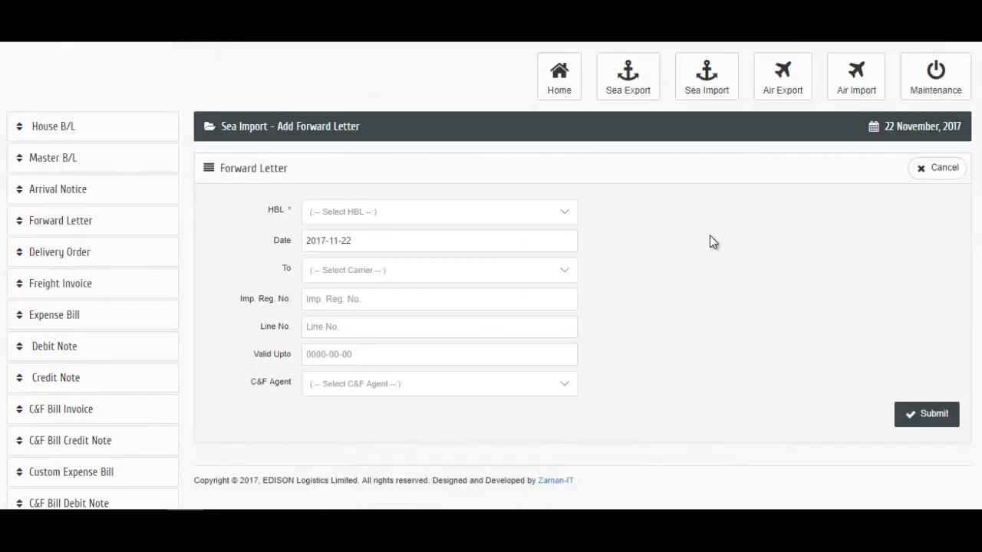
{"action": "left_click", "coordinate": [526, 214]}
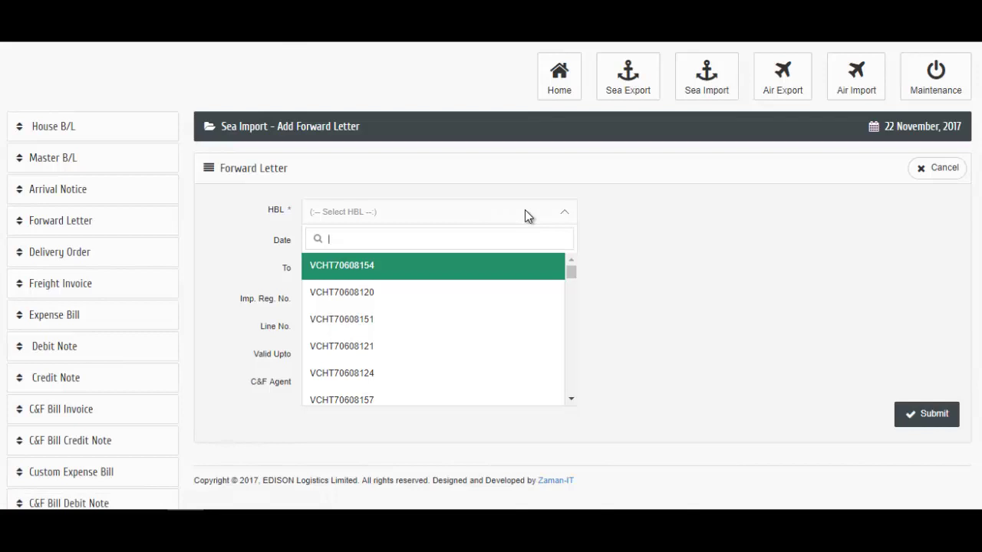
{"action": "type", "text": "MC247823479"}
{"action": "left_click", "coordinate": [329, 267]}
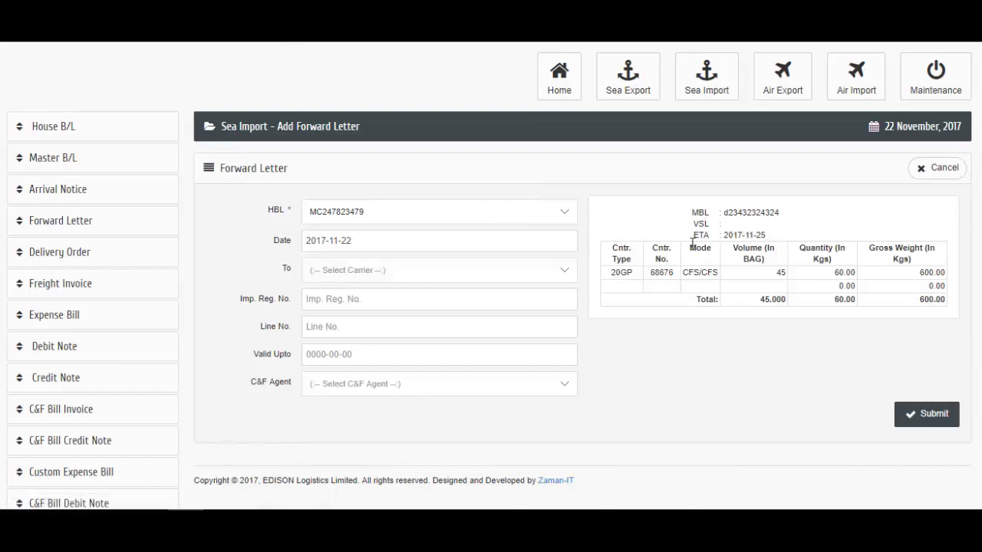
- Address the Forward Letter to carrier Aigle Azur and enter Imp. Reg. No. 22342 and Line No. 4454
{"action": "left_click", "coordinate": [341, 274]}
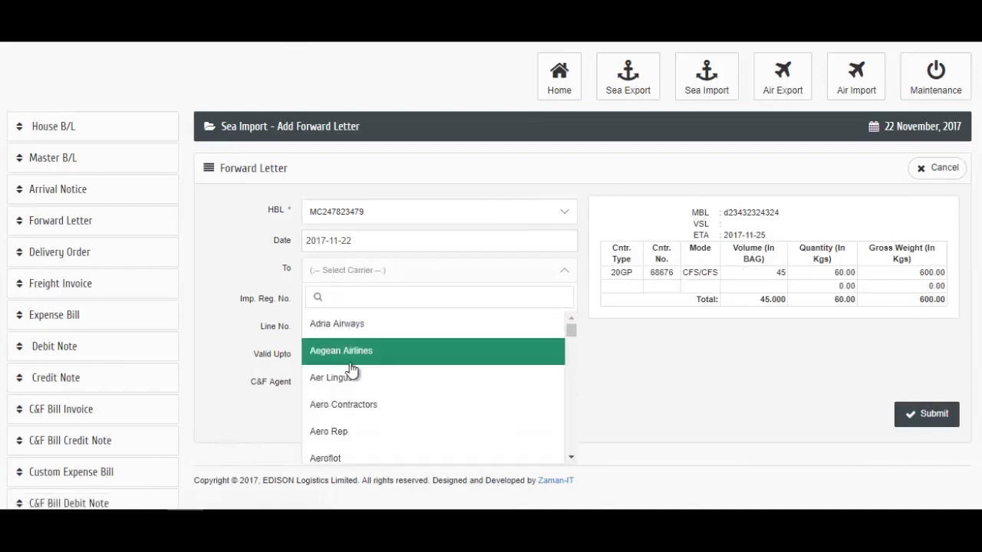
{"action": "scroll", "coordinate": [351, 370], "scroll_direction": "down", "scroll_amount": 2}
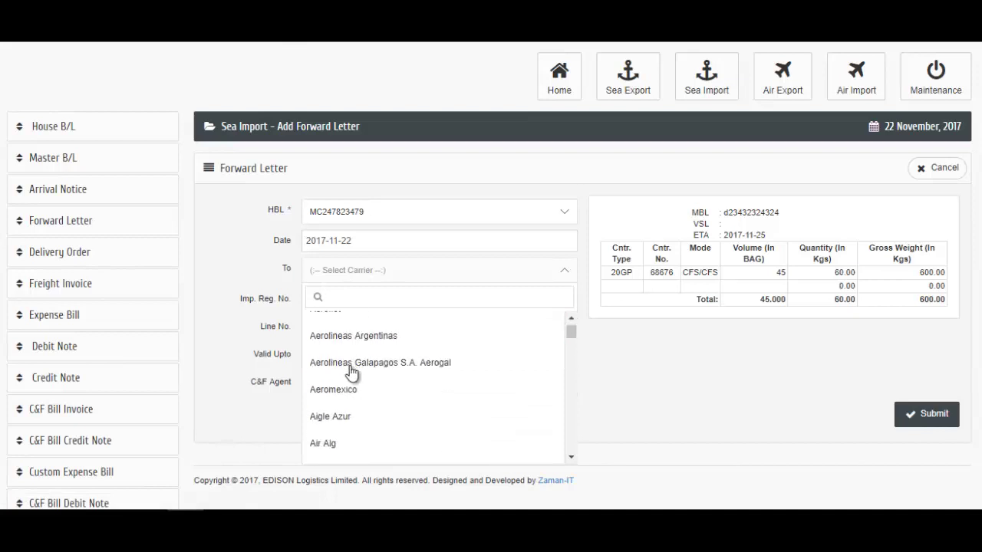
{"action": "left_click", "coordinate": [351, 417]}
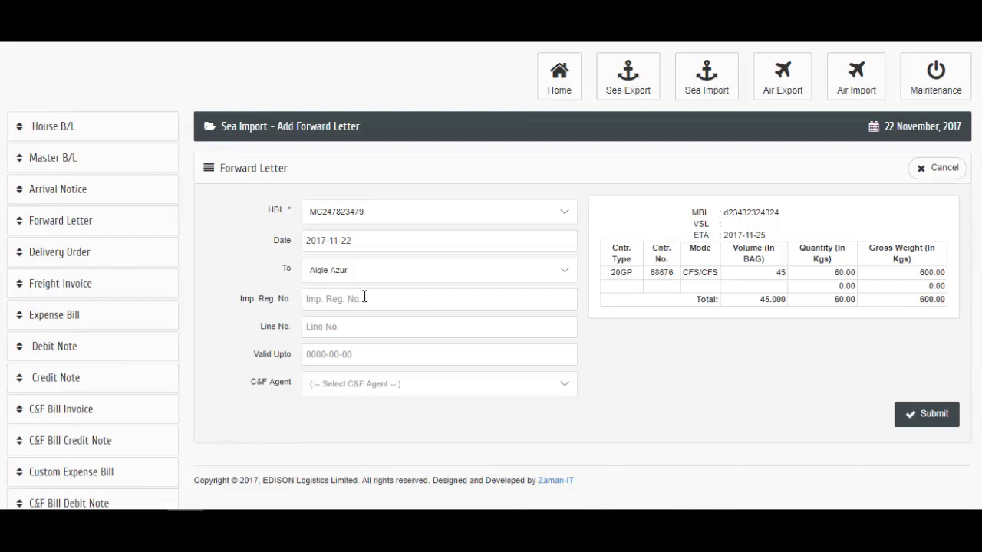
{"action": "left_click", "coordinate": [364, 298]}
{"action": "type", "text": "22342"}
{"action": "left_click", "coordinate": [371, 335]}
{"action": "type", "text": "4454"}
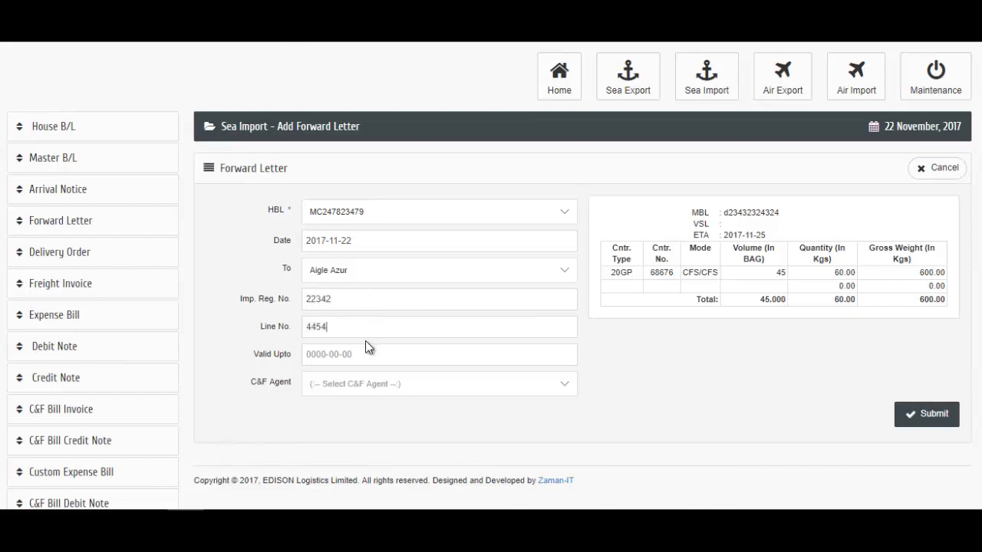
- Set the Forward Letter valid up to 2017-11-23 with MIM INTERNATIONAL as C&F Agent, and submit it
{"action": "left_click", "coordinate": [359, 354]}
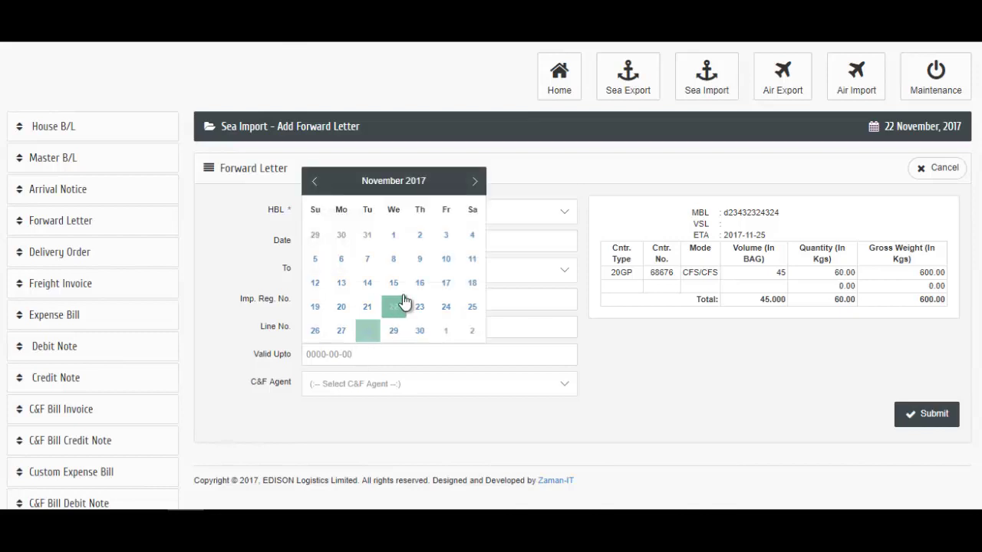
{"action": "left_click", "coordinate": [366, 383]}
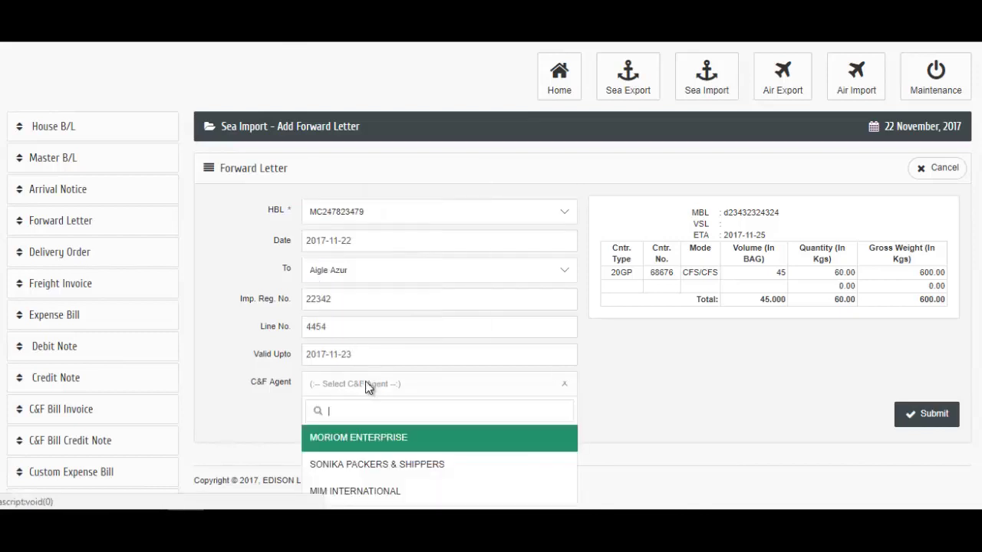
{"action": "scroll", "coordinate": [375, 443], "scroll_direction": "down", "scroll_amount": 1}
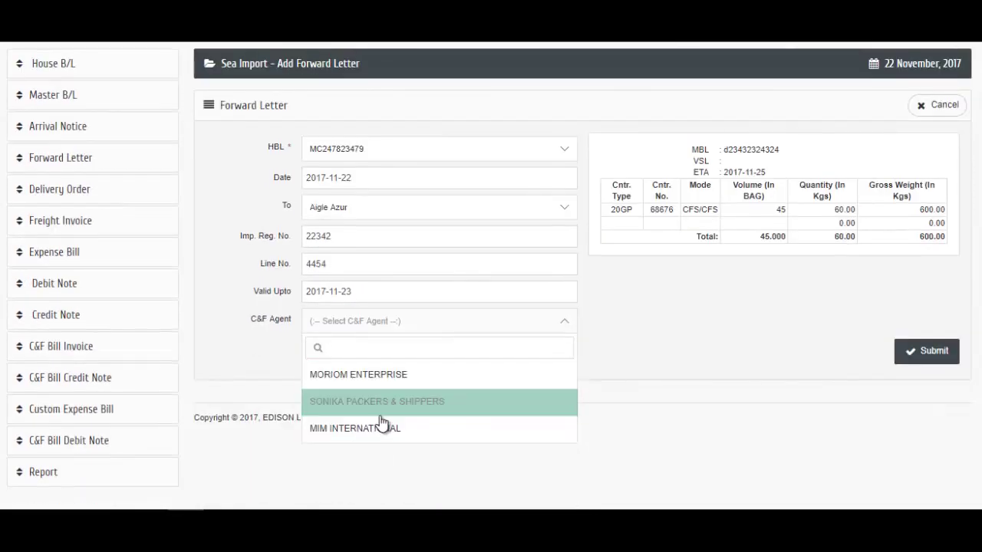
{"action": "left_click", "coordinate": [382, 429]}
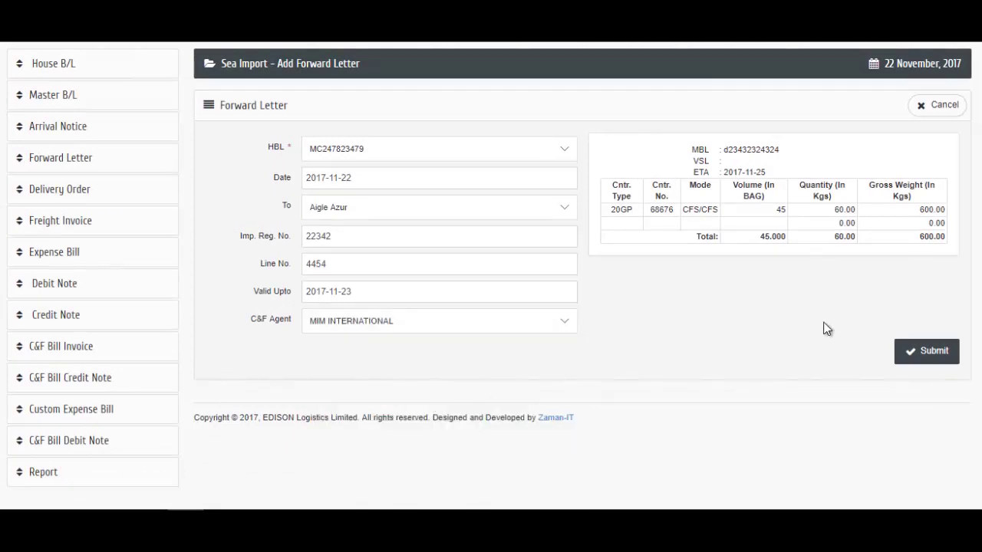
{"action": "left_click", "coordinate": [926, 353]}
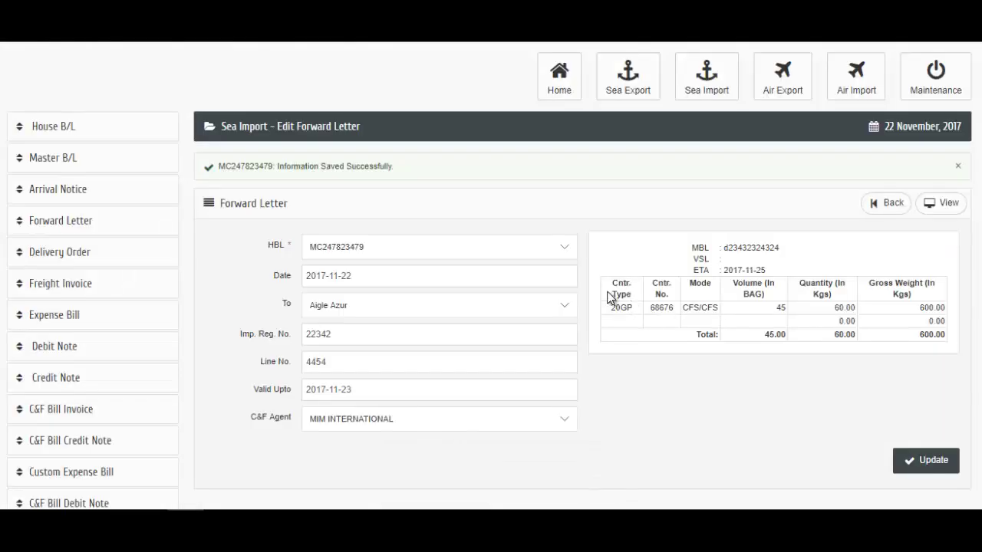
- Open the saved Forward Letter in its printable view and review the addressee, shipment details, container table and letter text
{"action": "left_click", "coordinate": [949, 204]}
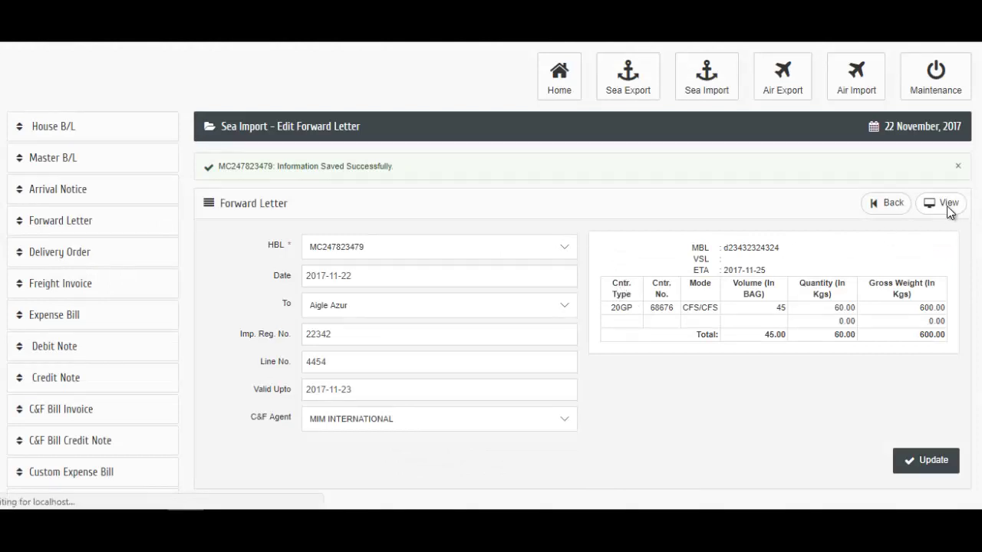
{"action": "scroll", "coordinate": [849, 263], "scroll_direction": "down", "scroll_amount": 3}
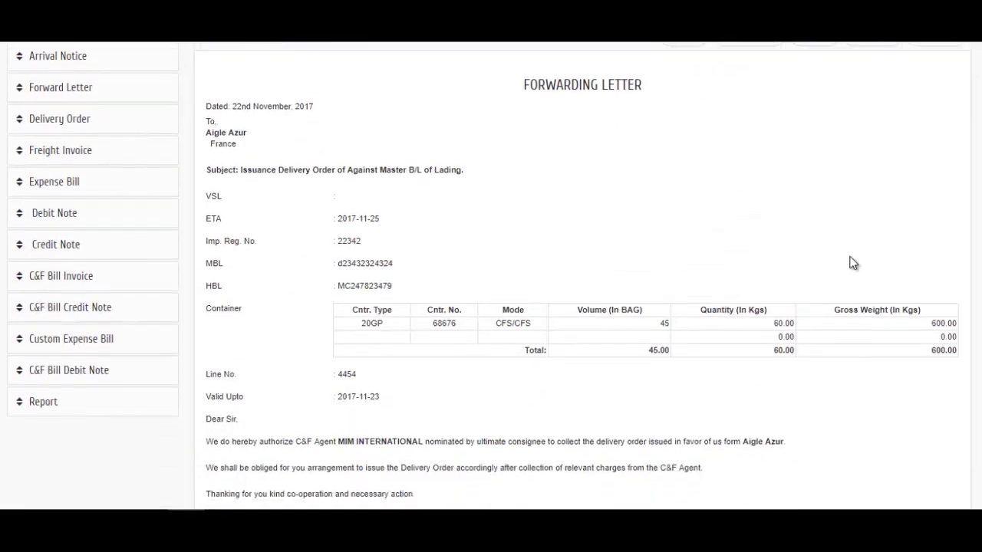
{"action": "scroll", "coordinate": [850, 263], "scroll_direction": "down", "scroll_amount": 3}
{"action": "scroll", "coordinate": [850, 263], "scroll_direction": "up", "scroll_amount": 4}
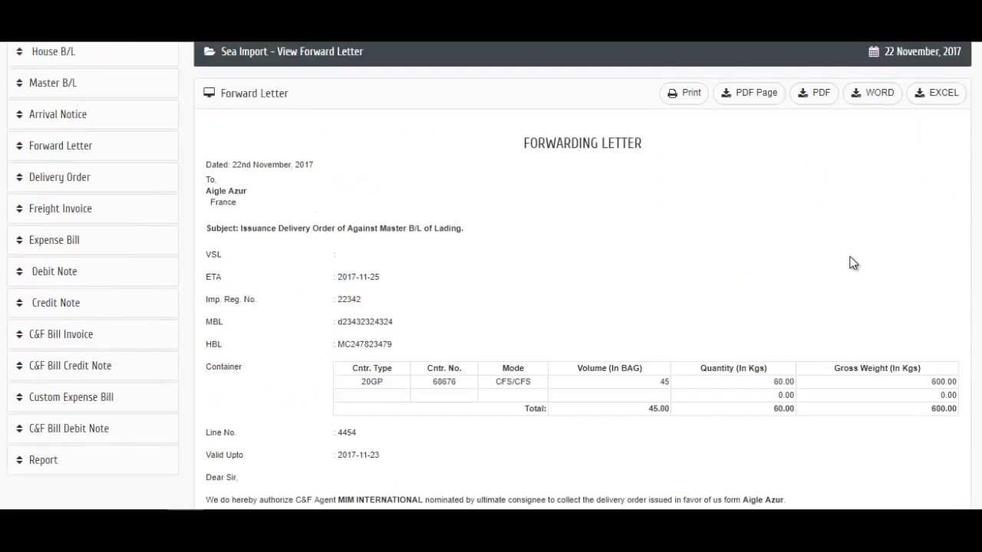
{"action": "scroll", "coordinate": [850, 263], "scroll_direction": "up", "scroll_amount": 2}
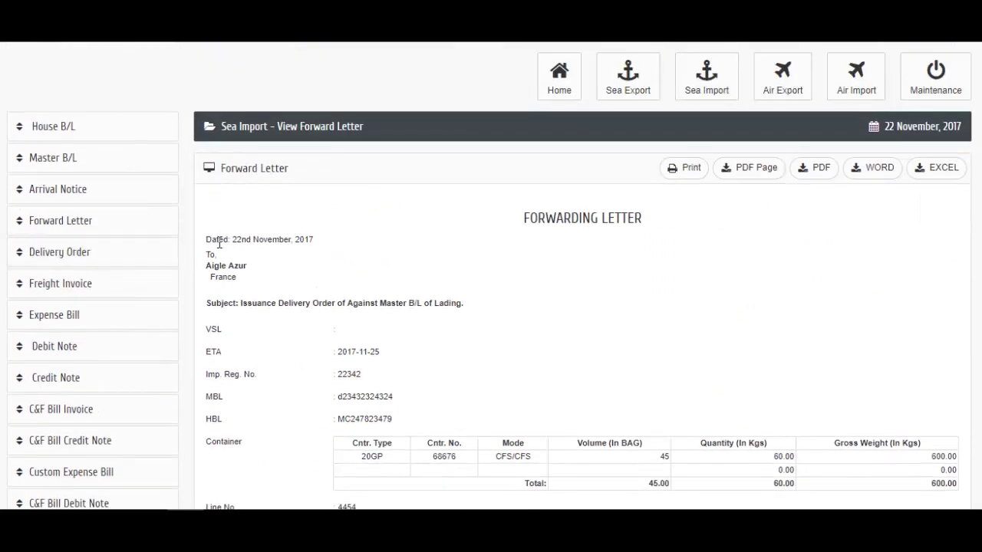
{"action": "left_click_drag", "start_coordinate": [218, 242], "coordinate": [509, 362]}
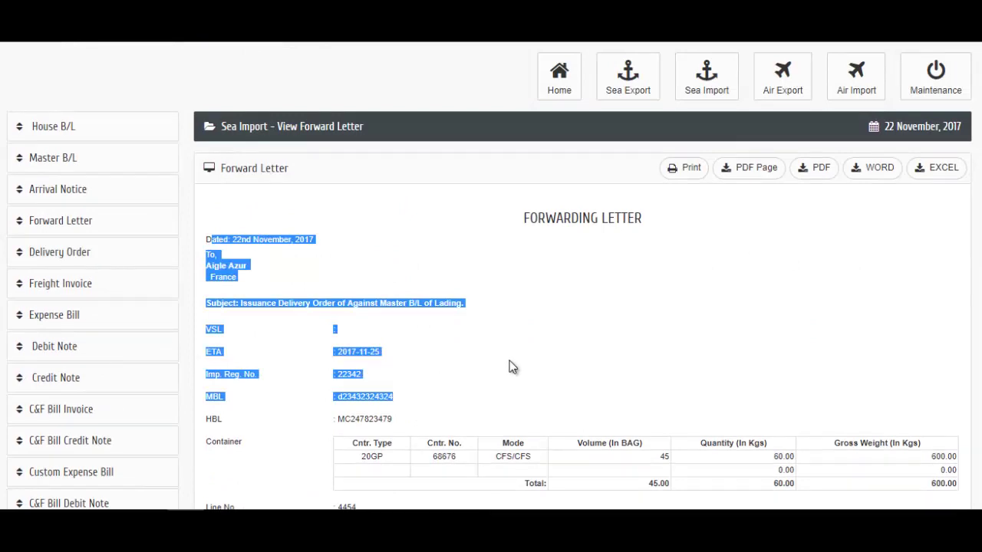
{"action": "left_click", "coordinate": [510, 363]}
{"action": "scroll", "coordinate": [511, 363], "scroll_direction": "down", "scroll_amount": 3}
{"action": "scroll", "coordinate": [512, 364], "scroll_direction": "up", "scroll_amount": 2}
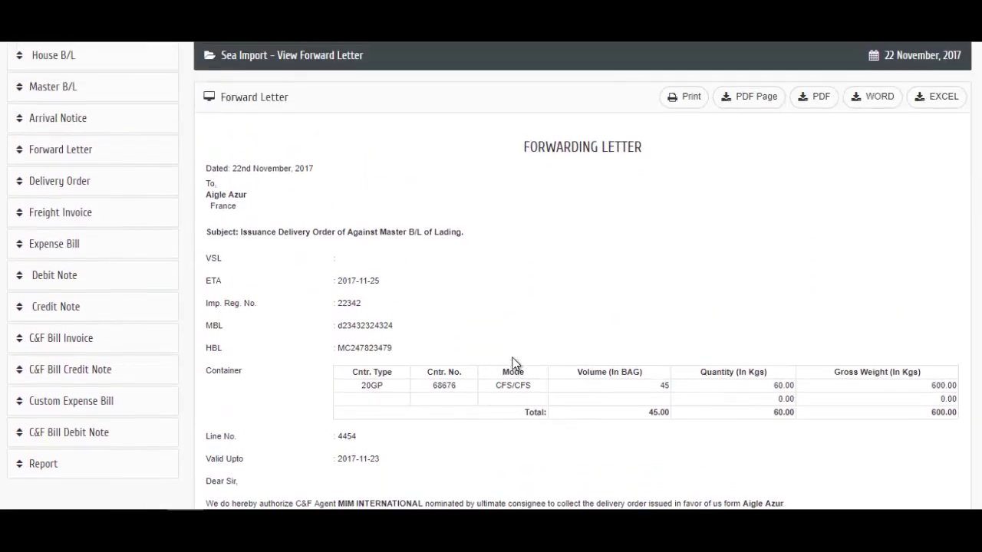
- Open the Sea Import Forward Letter list and review the saved letters
{"action": "scroll", "coordinate": [514, 363], "scroll_direction": "up", "scroll_amount": 1}
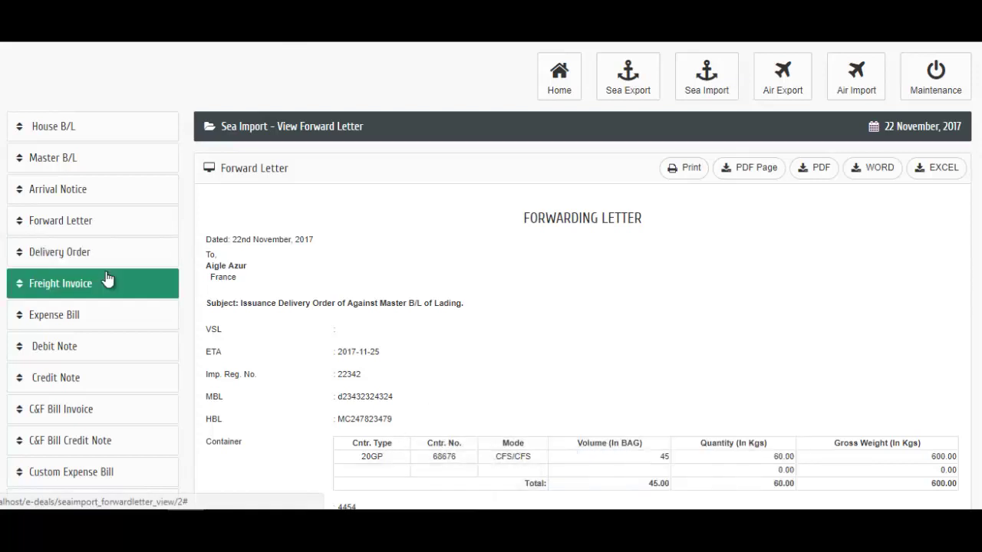
{"action": "left_click", "coordinate": [64, 223]}
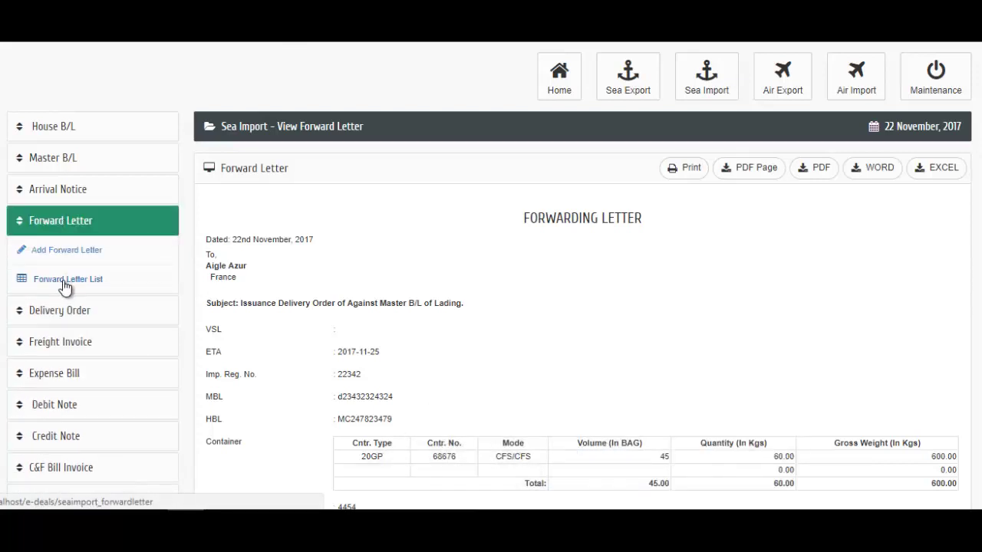
{"action": "left_click", "coordinate": [67, 282]}
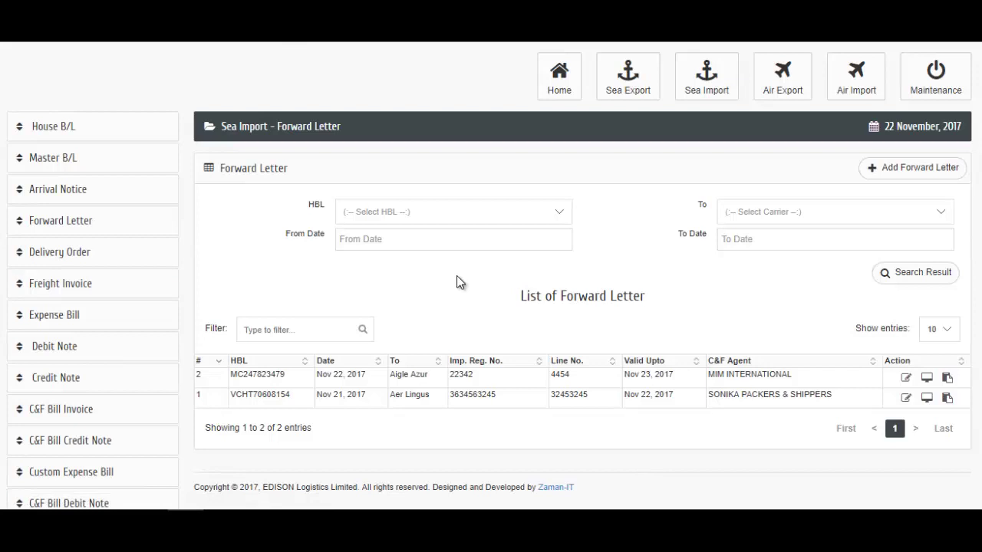
{"action": "scroll", "coordinate": [460, 280], "scroll_direction": "down", "scroll_amount": 1}
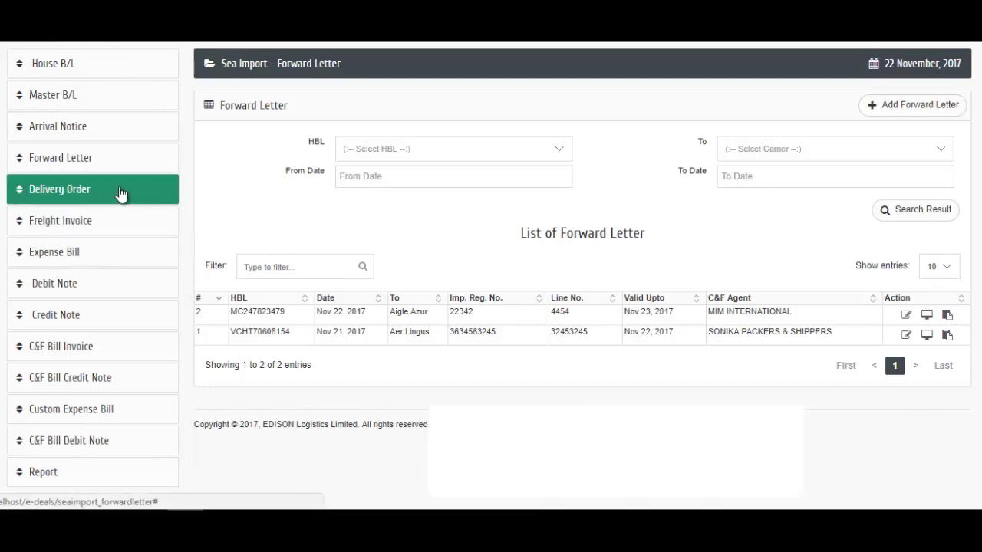
- Start a new Sea Import Delivery Order, load House B/L MC247823479 into it and check the container details
{"action": "left_click", "coordinate": [119, 193]}
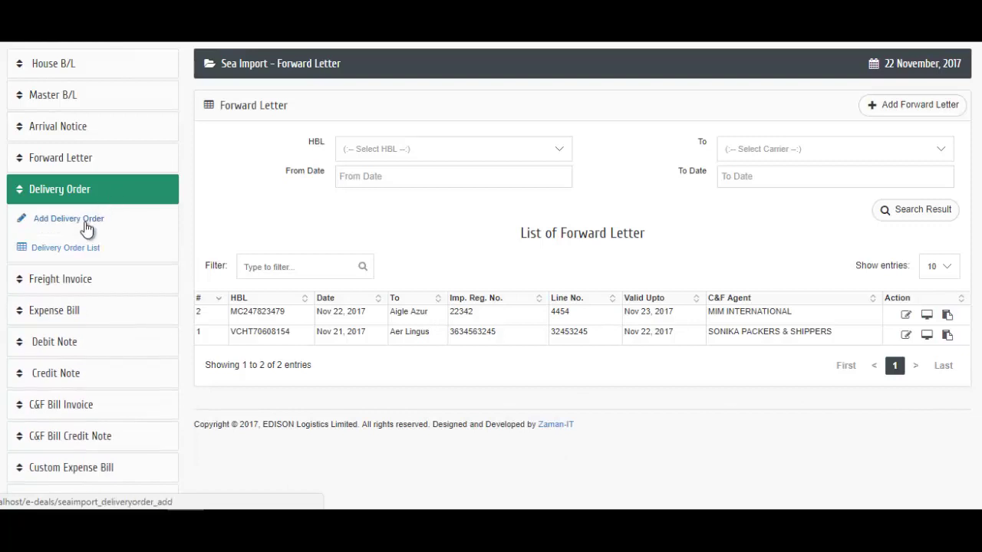
{"action": "left_click", "coordinate": [86, 223]}
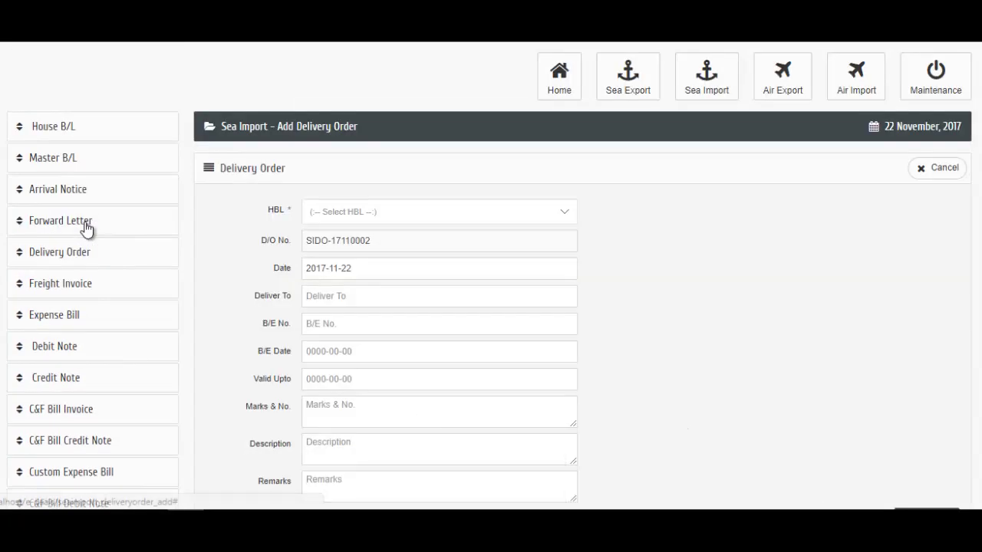
{"action": "scroll", "coordinate": [406, 260], "scroll_direction": "down", "scroll_amount": 1}
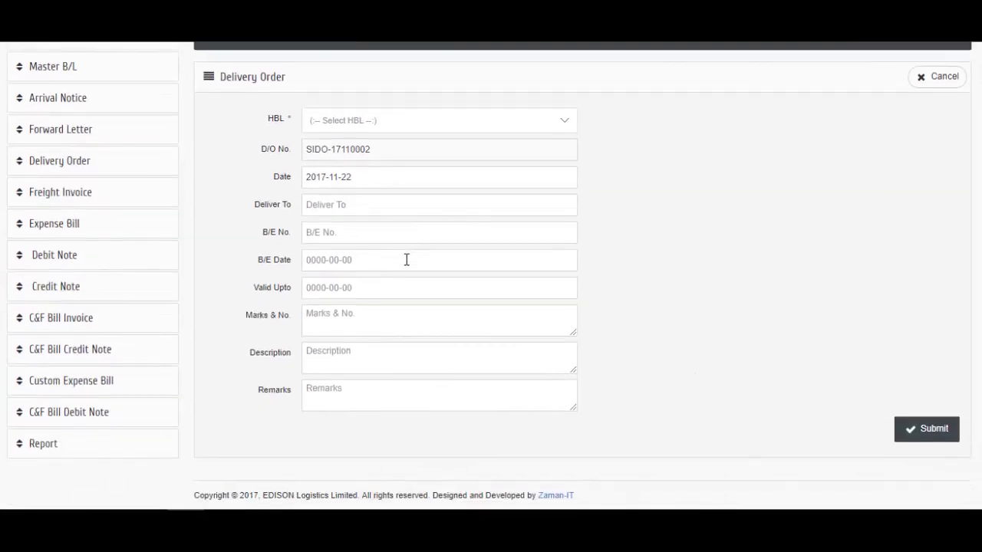
{"action": "scroll", "coordinate": [405, 230], "scroll_direction": "up", "scroll_amount": 1}
{"action": "left_click", "coordinate": [408, 203]}
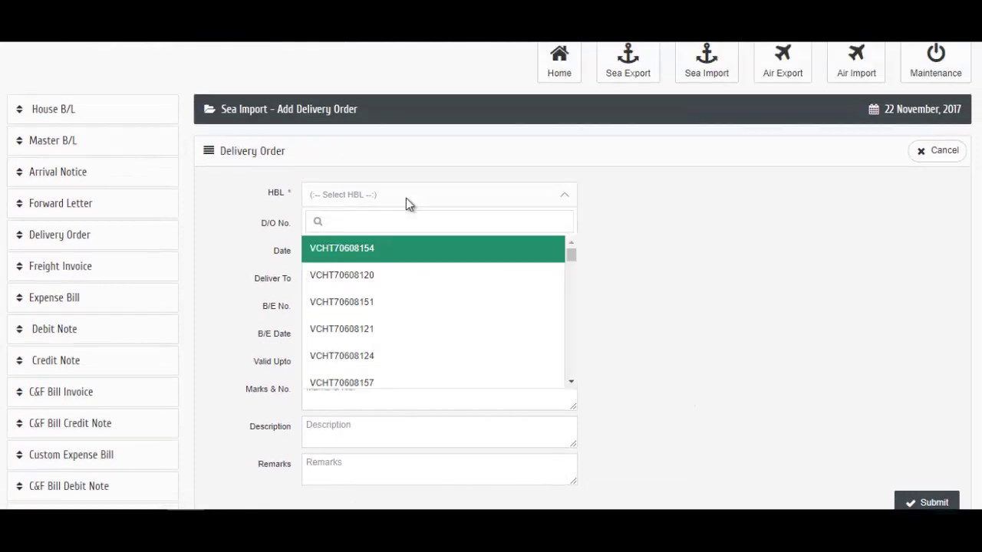
{"action": "type", "text": "MC247823479"}
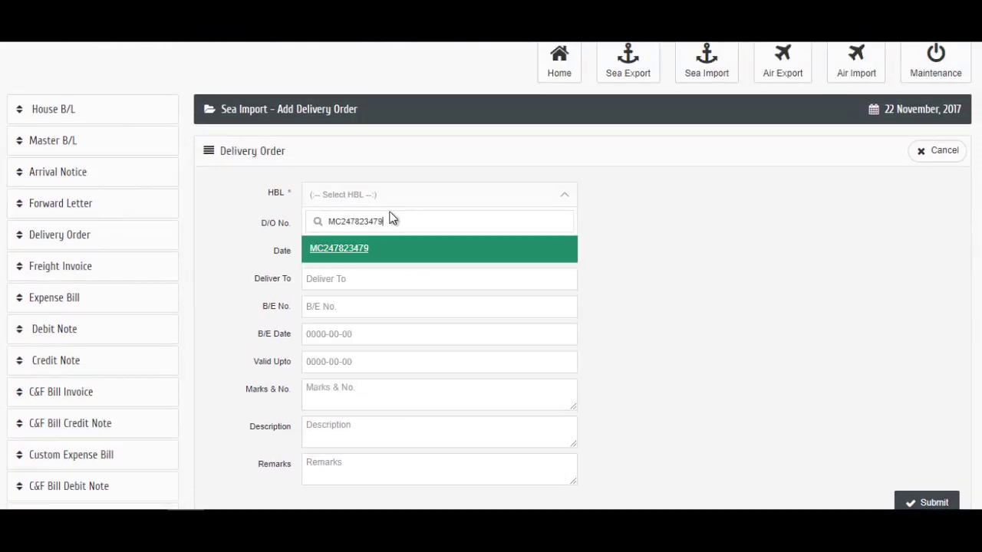
{"action": "left_click", "coordinate": [364, 248]}
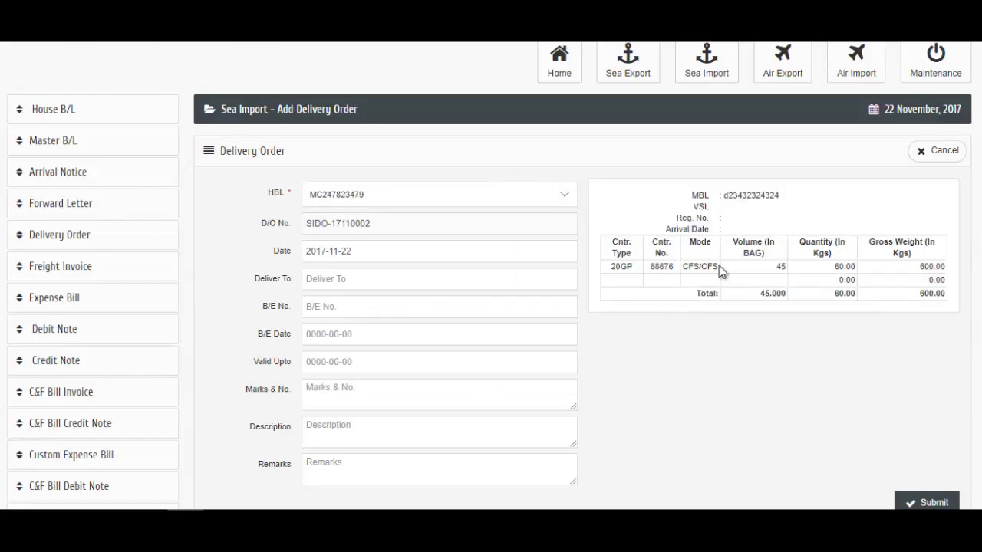
{"action": "left_click_drag", "start_coordinate": [737, 253], "coordinate": [819, 286]}
{"action": "left_click", "coordinate": [734, 350]}
{"action": "left_click_drag", "start_coordinate": [695, 265], "coordinate": [882, 296]}
{"action": "left_click", "coordinate": [740, 335]}
- Fill in the Delivery Order with Deliver To ABCD, B/E No. 345345 and B/E Date 2017-11-23
{"action": "type", "text": "ABCD"}
{"action": "left_click", "coordinate": [379, 313]}
{"action": "type", "text": "3"}
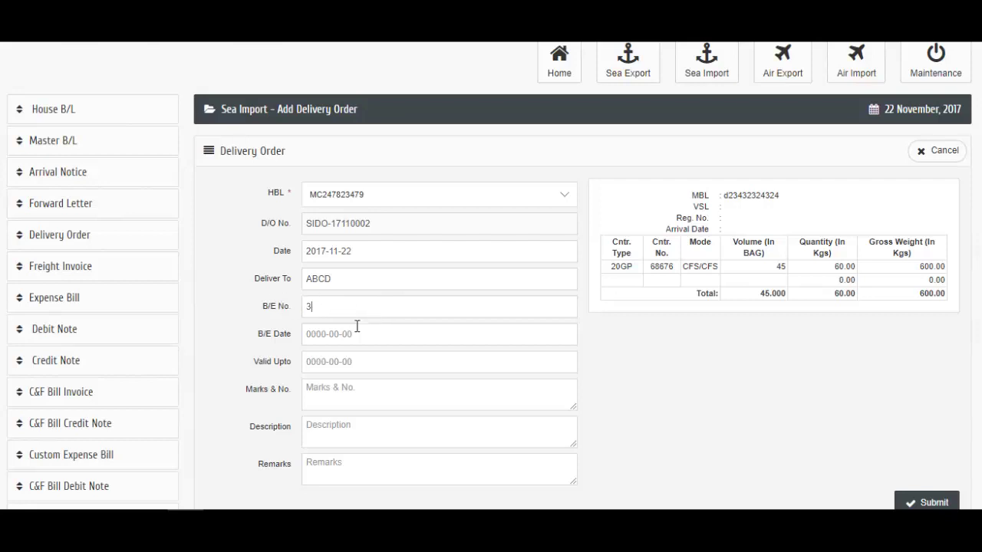
{"action": "type", "text": "45345"}
{"action": "left_click", "coordinate": [368, 334]}
{"action": "left_click", "coordinate": [420, 286]}
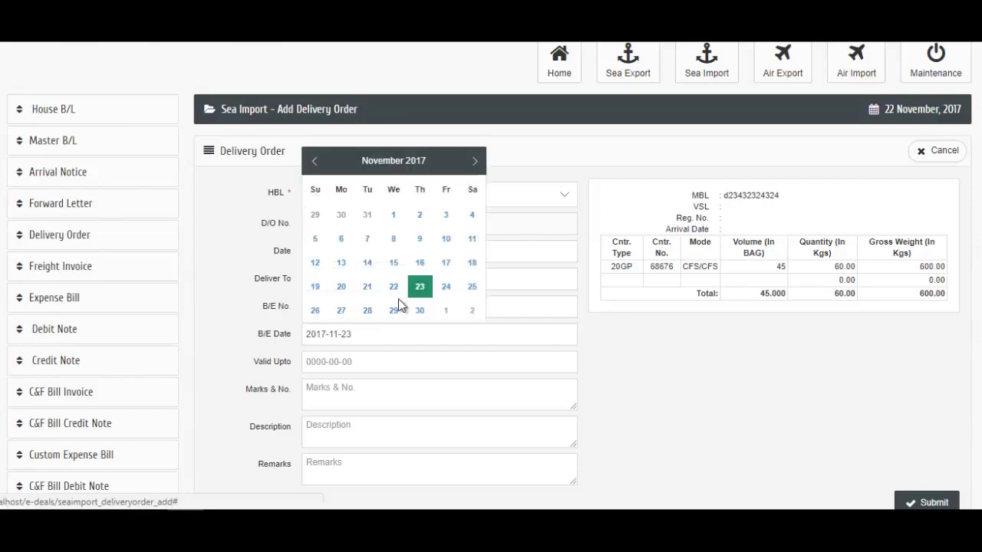
- Set the Delivery Order valid up to 2017-11-23, leave marks, description and remarks empty, and submit it
{"action": "left_click", "coordinate": [366, 359]}
{"action": "left_click", "coordinate": [420, 313]}
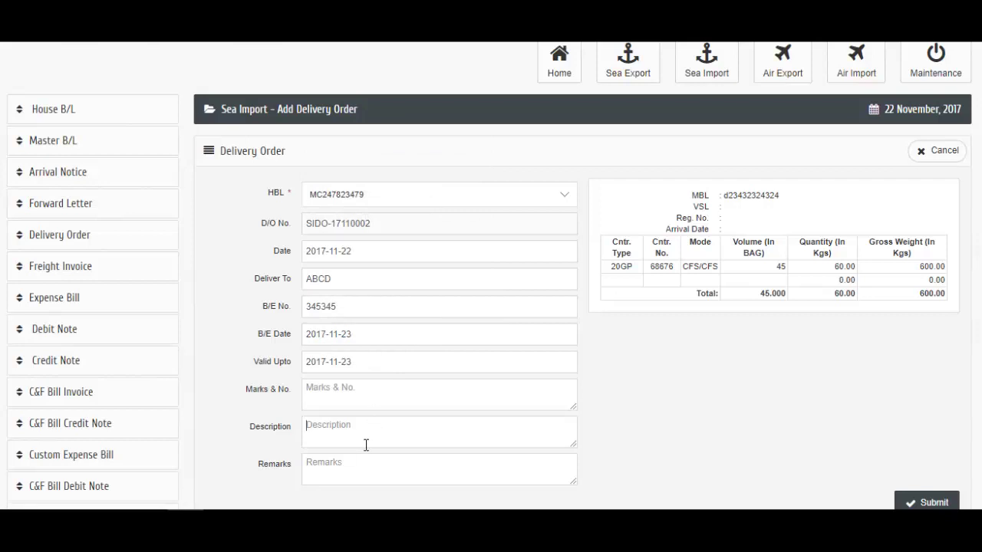
{"action": "left_click", "coordinate": [365, 468]}
{"action": "scroll", "coordinate": [524, 407], "scroll_direction": "down", "scroll_amount": 1}
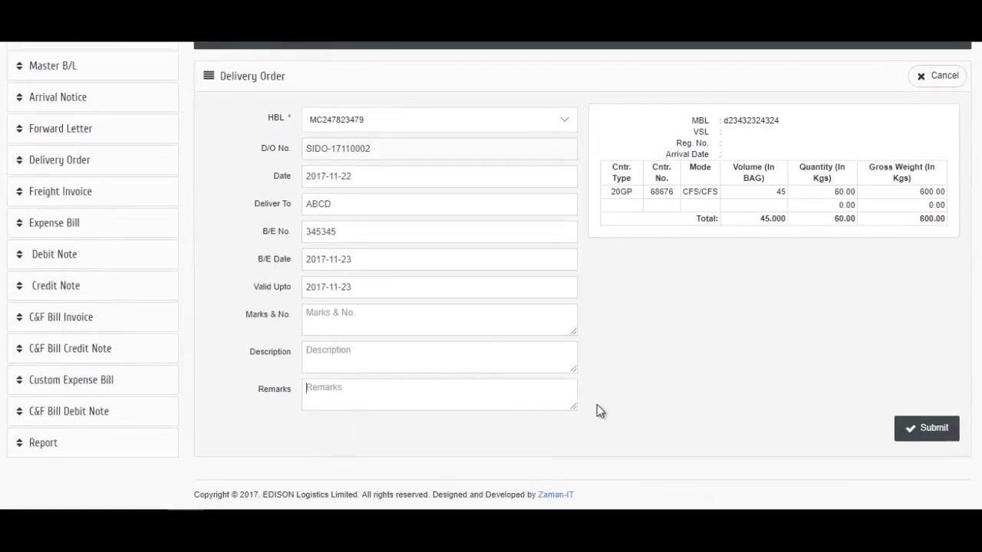
{"action": "left_click", "coordinate": [930, 429]}
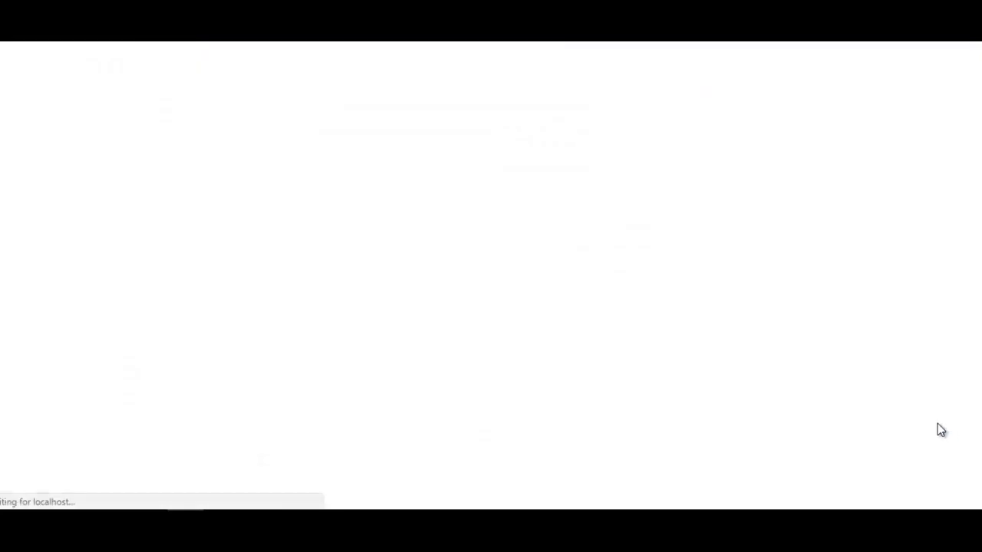
- Check the saved Delivery Order, then open its printable view and review the addressee, B/E details and goods table
{"action": "scroll", "coordinate": [753, 448], "scroll_direction": "down", "scroll_amount": 2}
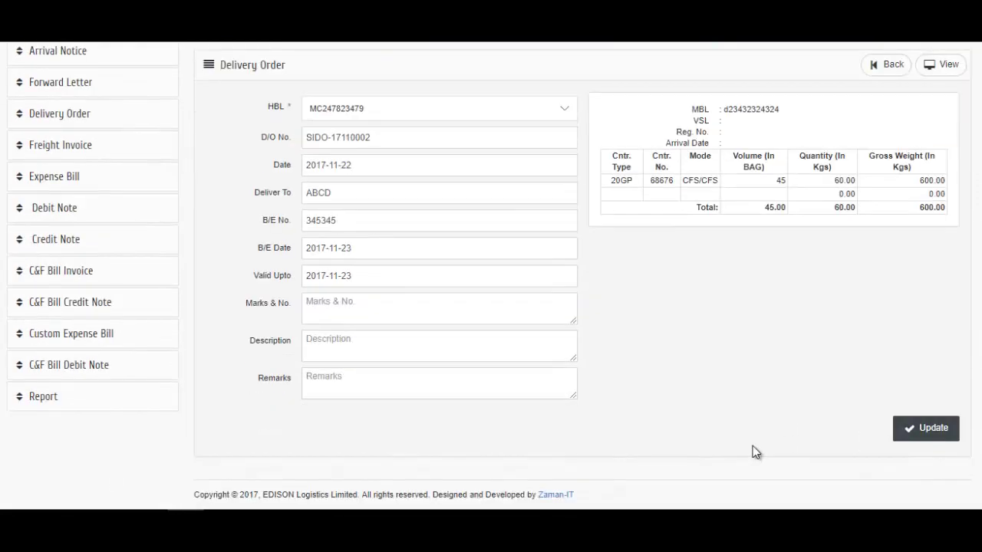
{"action": "scroll", "coordinate": [752, 446], "scroll_direction": "up", "scroll_amount": 2}
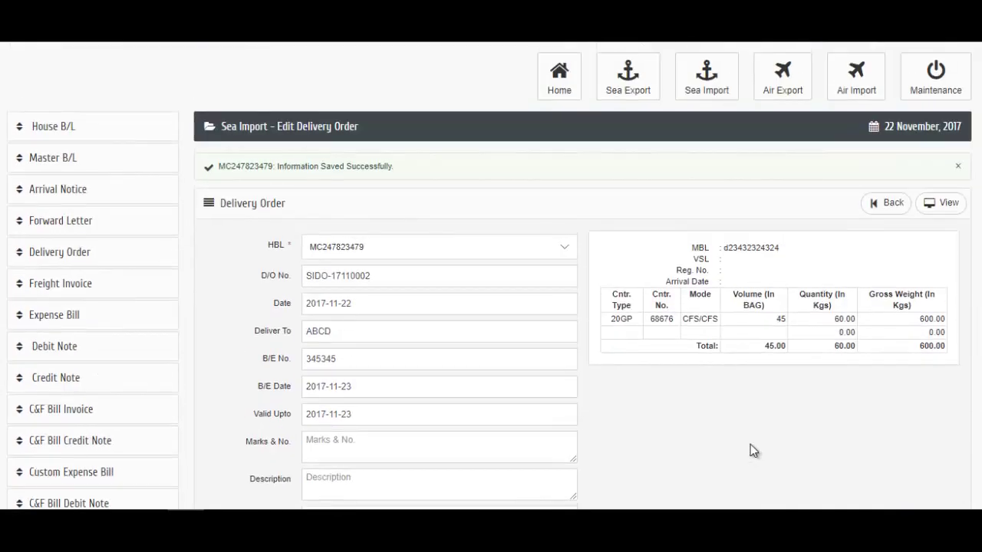
{"action": "left_click", "coordinate": [948, 204]}
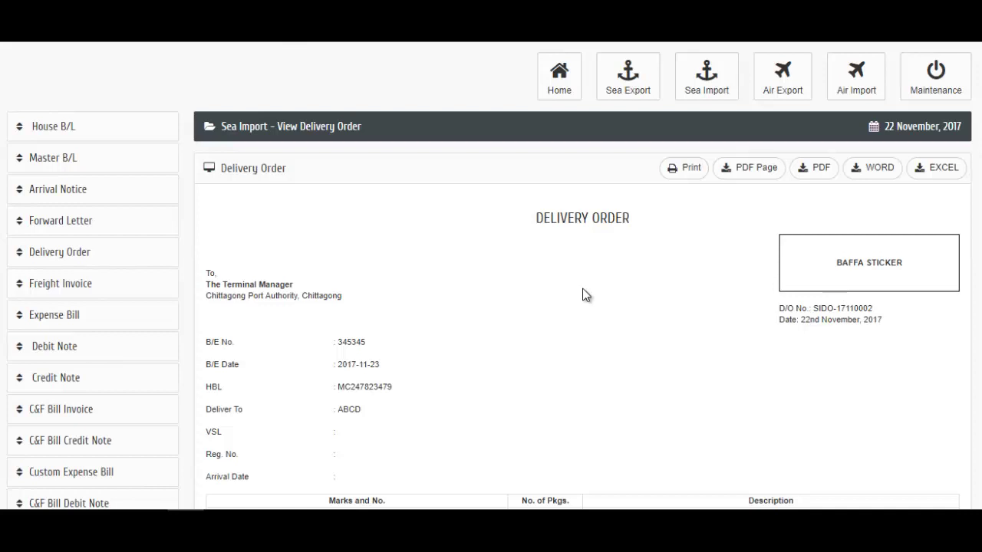
{"action": "scroll", "coordinate": [398, 290], "scroll_direction": "down", "scroll_amount": 2}
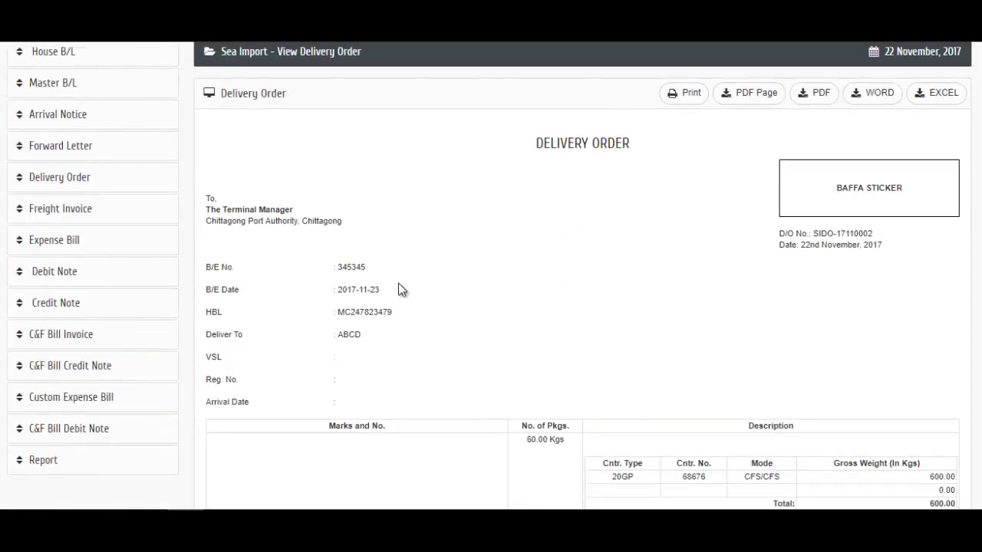
- Start a new Sea Import Freight Invoice and look over its form fields, including the choices for Checked By
{"action": "left_click", "coordinate": [90, 218]}
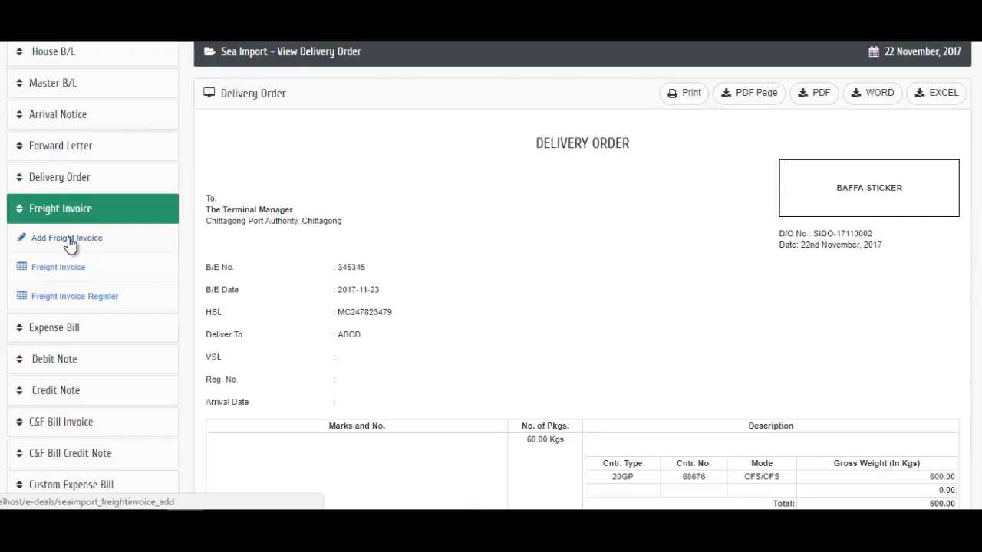
{"action": "left_click", "coordinate": [67, 238]}
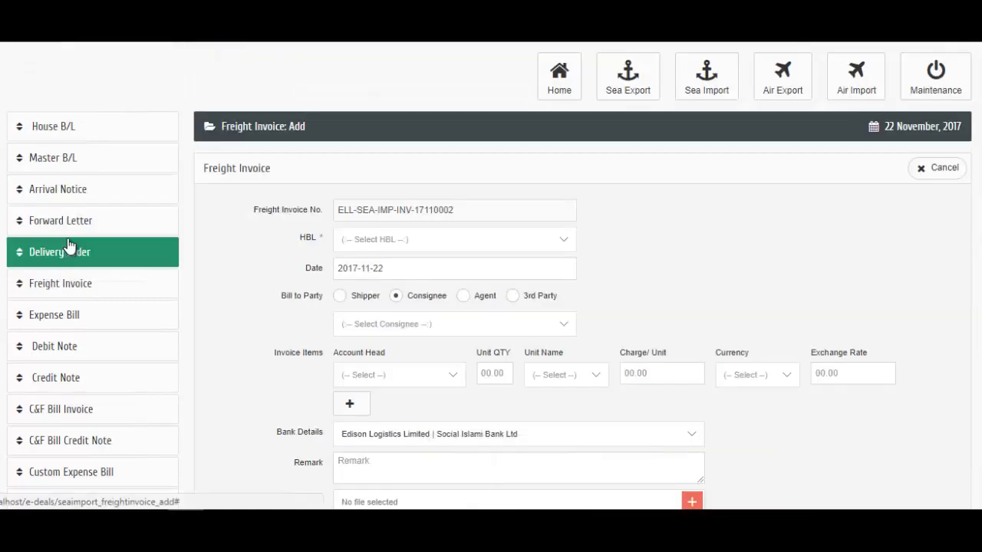
{"action": "scroll", "coordinate": [69, 245], "scroll_direction": "down", "scroll_amount": 3}
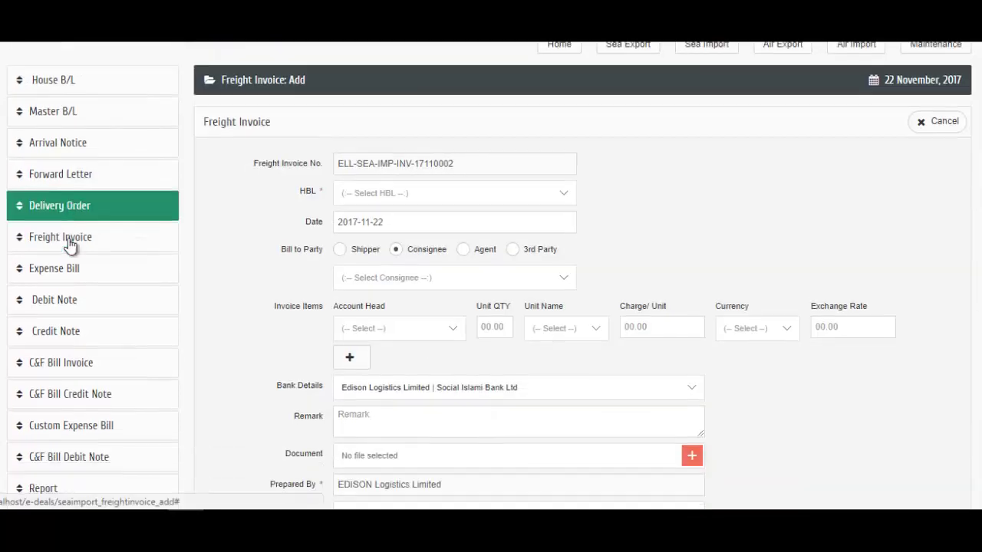
{"action": "scroll", "coordinate": [69, 246], "scroll_direction": "up", "scroll_amount": 3}
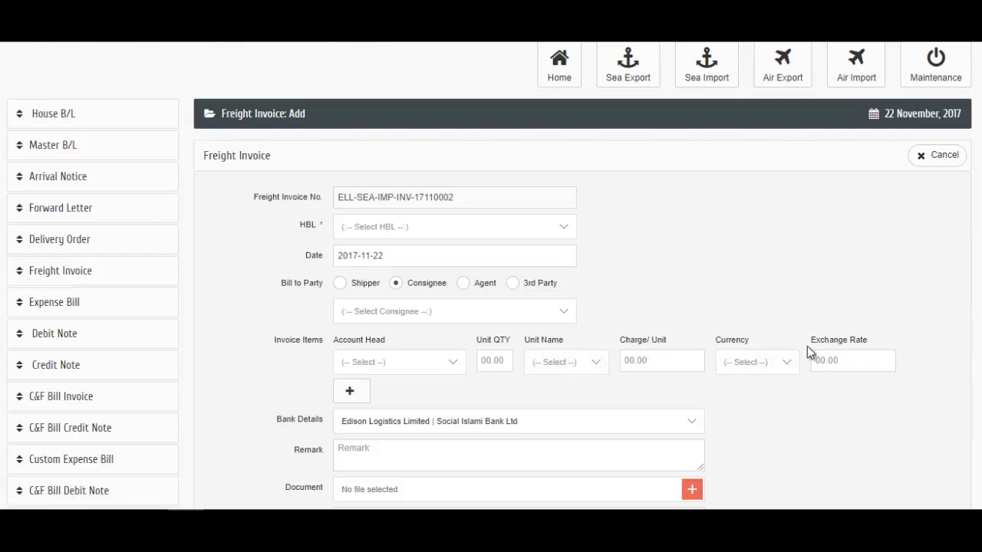
{"action": "scroll", "coordinate": [377, 339], "scroll_direction": "down", "scroll_amount": 1}
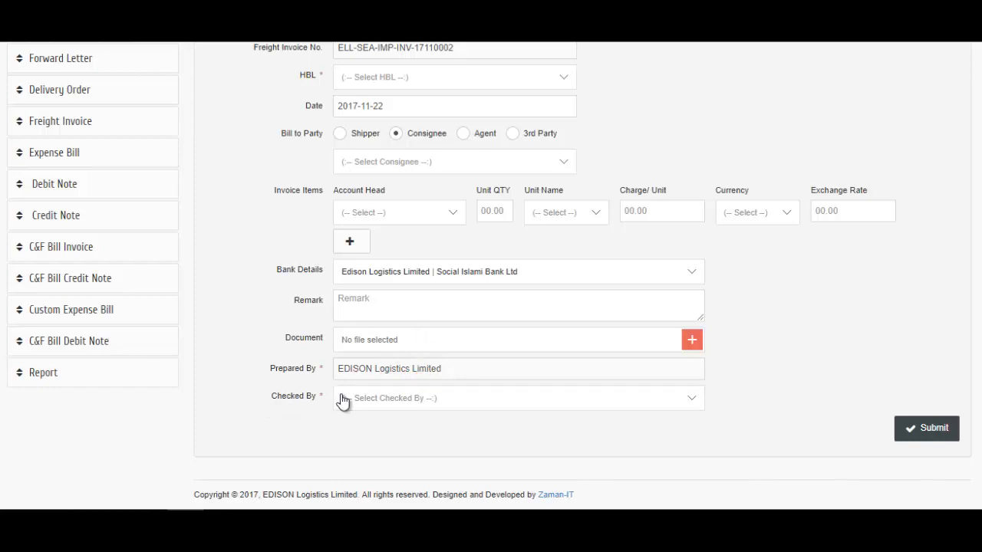
{"action": "left_click", "coordinate": [396, 401]}
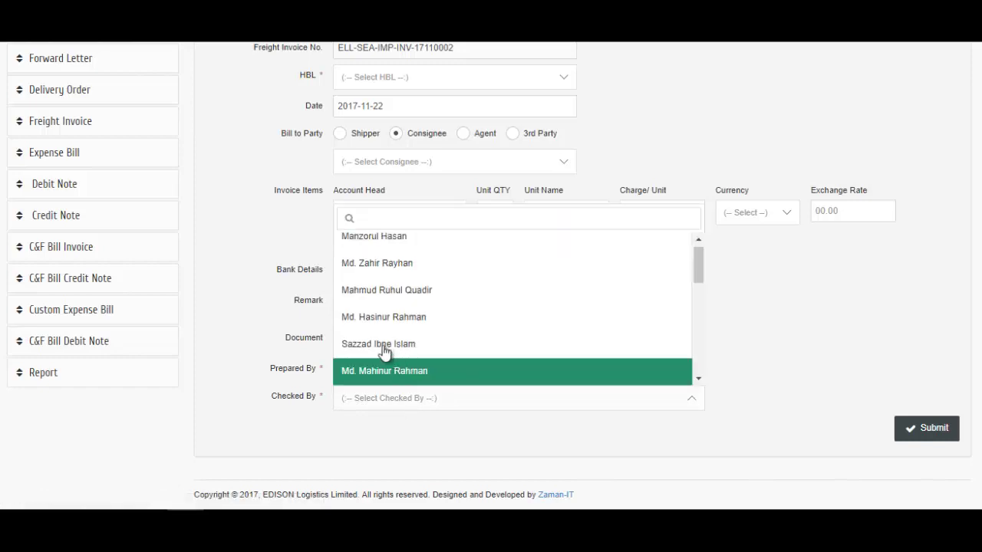
{"action": "left_click", "coordinate": [239, 241]}
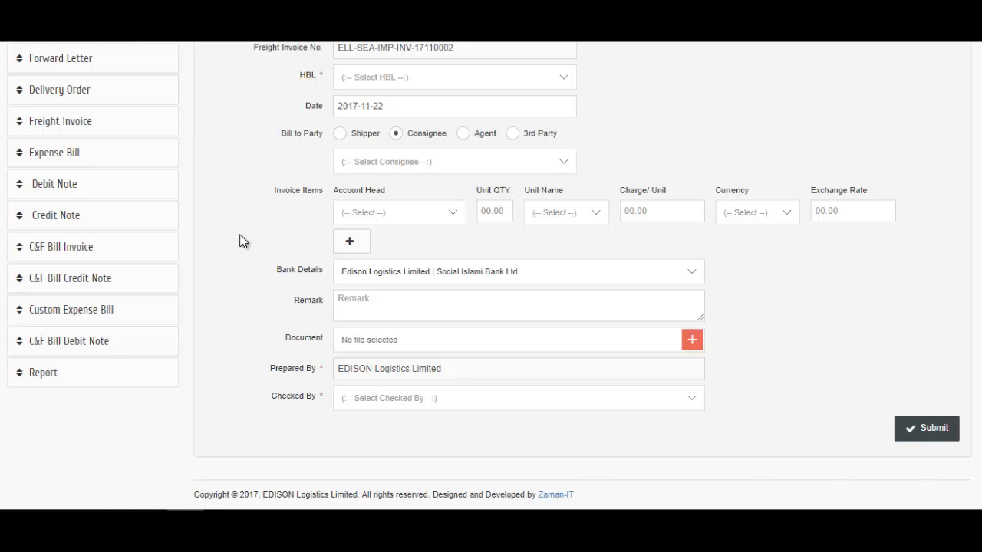
{"action": "scroll", "coordinate": [247, 243], "scroll_direction": "up", "scroll_amount": 3}
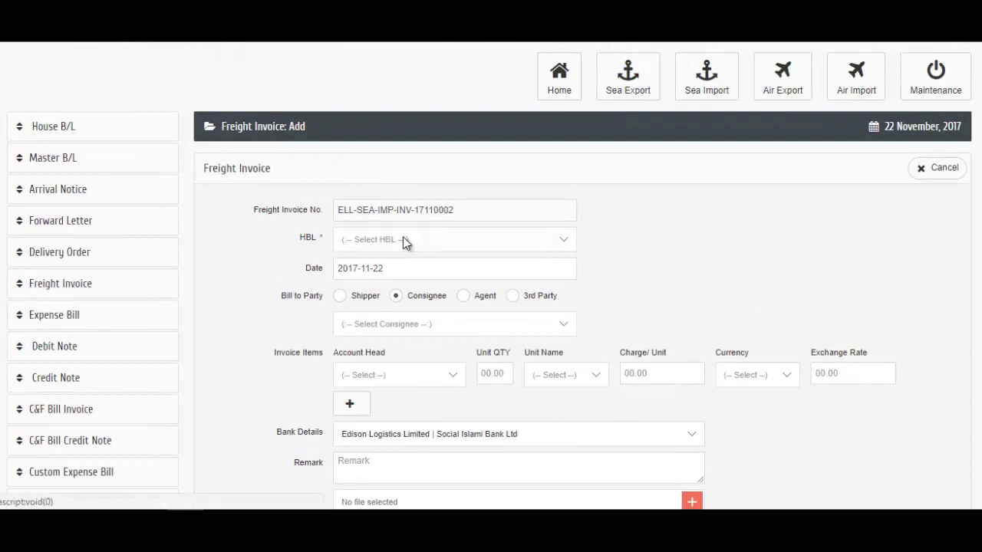
- Load House B/L MC247823479 into the Freight Invoice, looking over its House B/L record on the way
{"action": "left_click", "coordinate": [402, 240]}
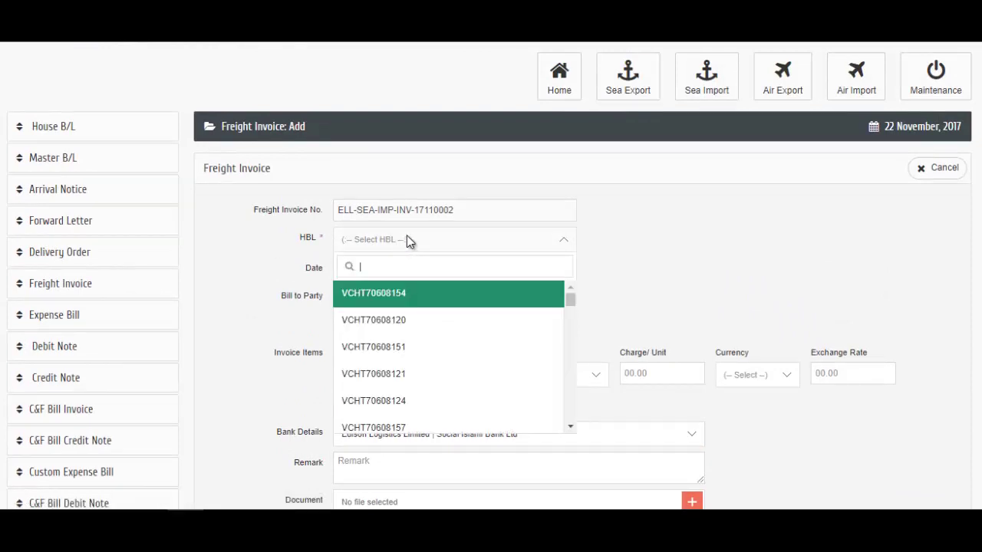
{"action": "type", "text": "MC247823479"}
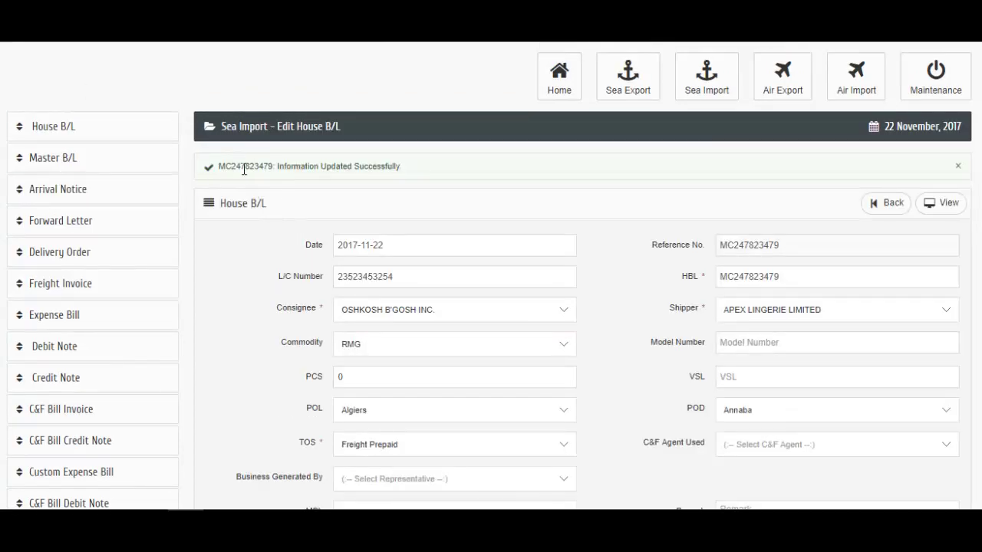
{"action": "scroll", "coordinate": [445, 312], "scroll_direction": "down", "scroll_amount": 4}
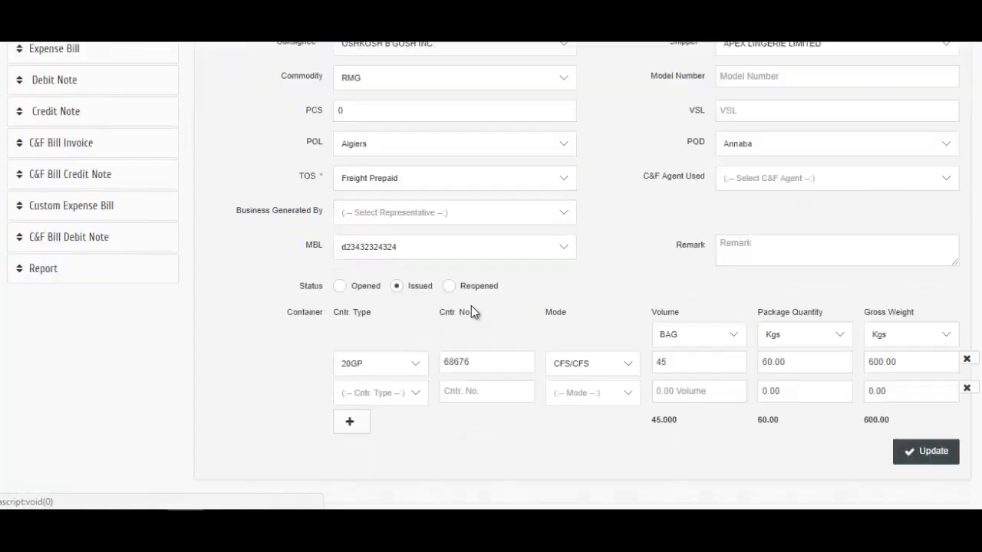
{"action": "scroll", "coordinate": [471, 305], "scroll_direction": "down", "scroll_amount": 1}
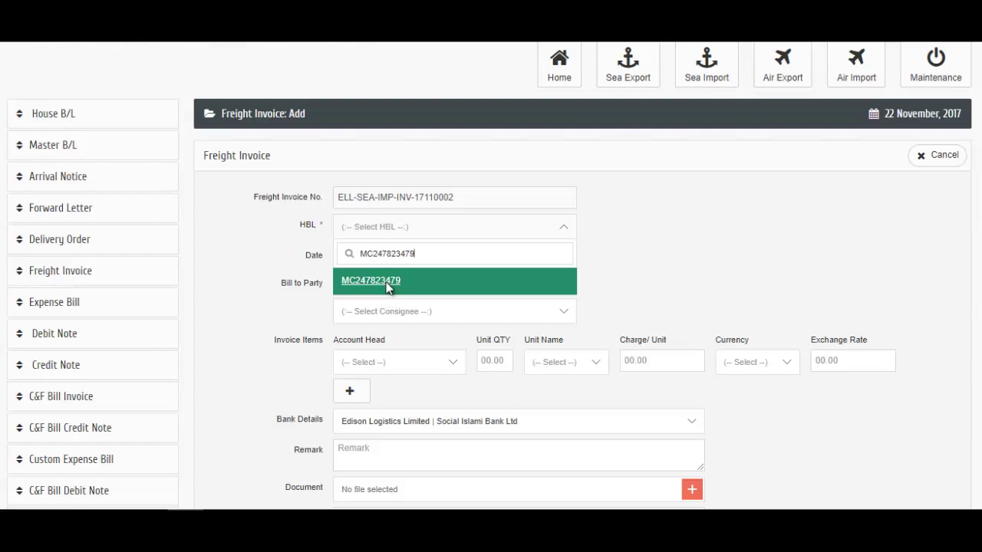
{"action": "left_click", "coordinate": [389, 288]}
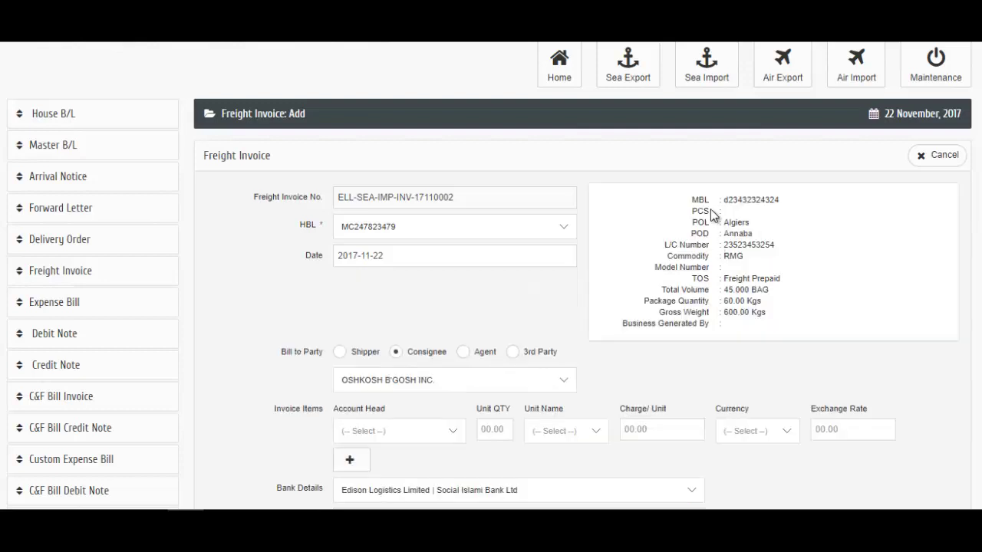
- Review the shipment details and the consignee loaded into the Freight Invoice, down to the invoice items and remaining fields
{"action": "left_click_drag", "start_coordinate": [801, 192], "coordinate": [781, 310]}
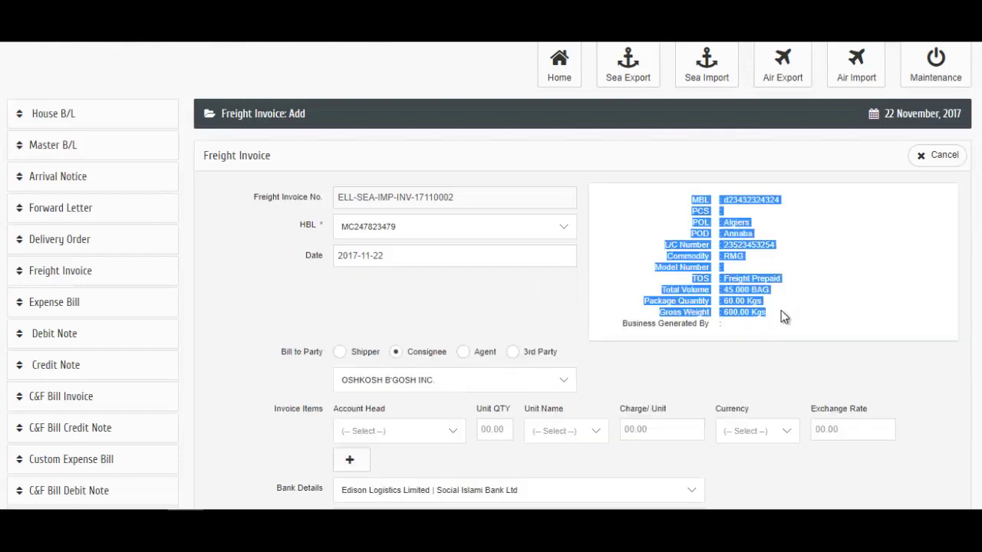
{"action": "scroll", "coordinate": [781, 310], "scroll_direction": "down", "scroll_amount": 1}
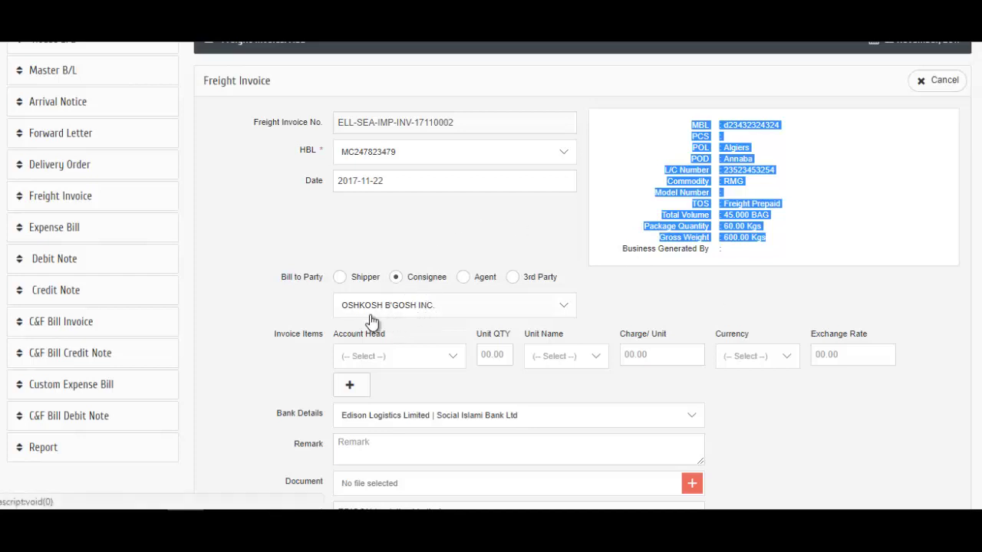
{"action": "scroll", "coordinate": [420, 320], "scroll_direction": "down", "scroll_amount": 1}
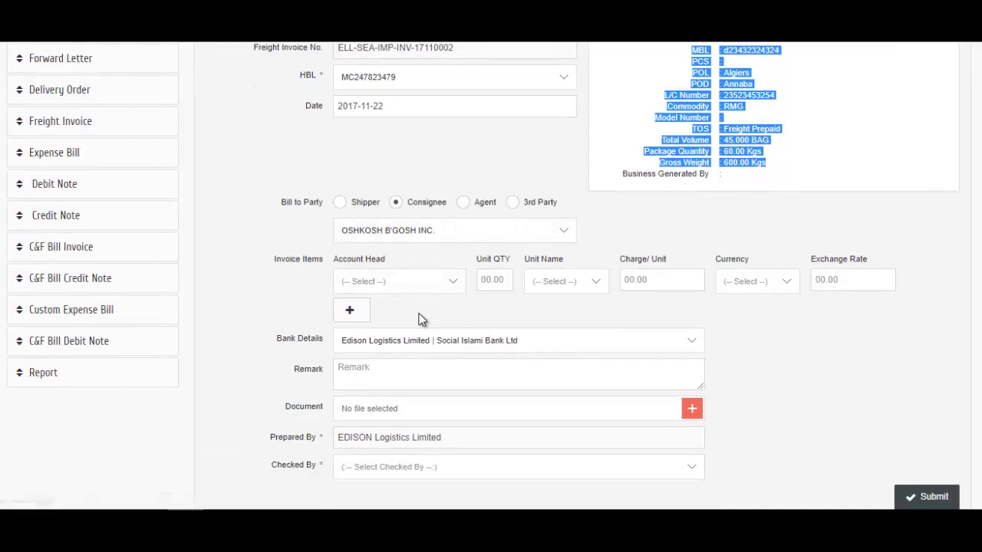
- Check the billed consignee choices, then set the first invoice item to Air Freight with a quantity of 7 Kgs
{"action": "left_click", "coordinate": [491, 241]}
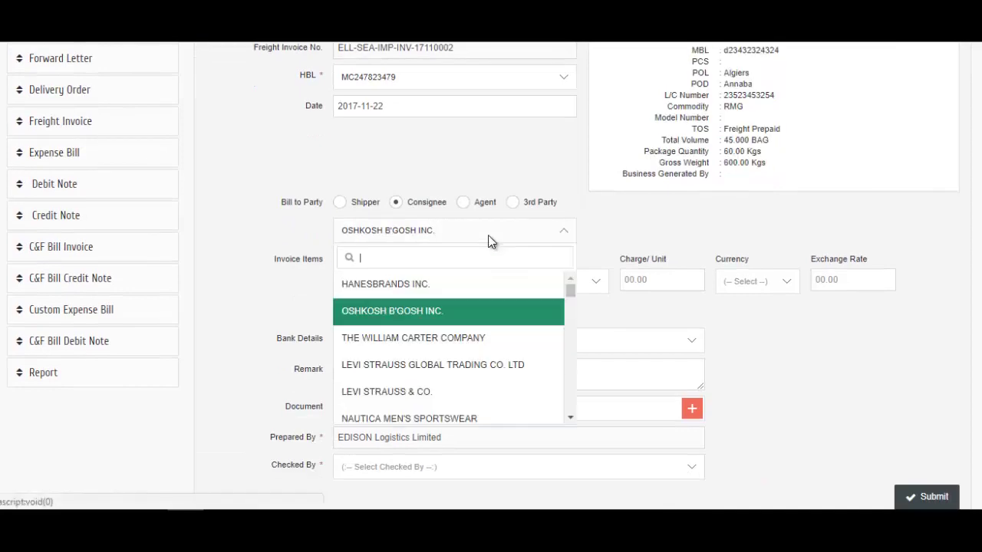
{"action": "left_click", "coordinate": [614, 228]}
{"action": "left_click", "coordinate": [409, 282]}
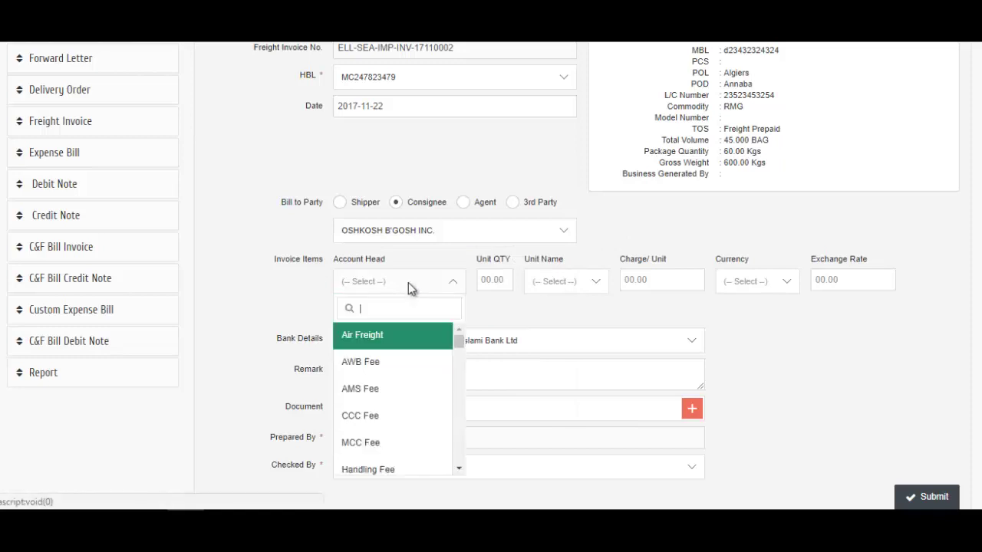
{"action": "left_click", "coordinate": [397, 344]}
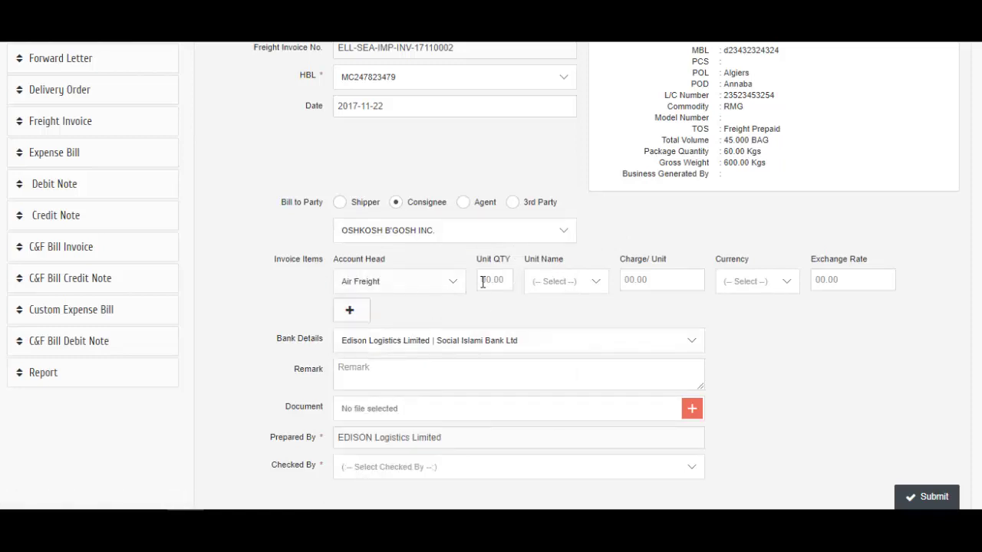
{"action": "left_click", "coordinate": [490, 279]}
{"action": "type", "text": "7"}
{"action": "left_click", "coordinate": [565, 282]}
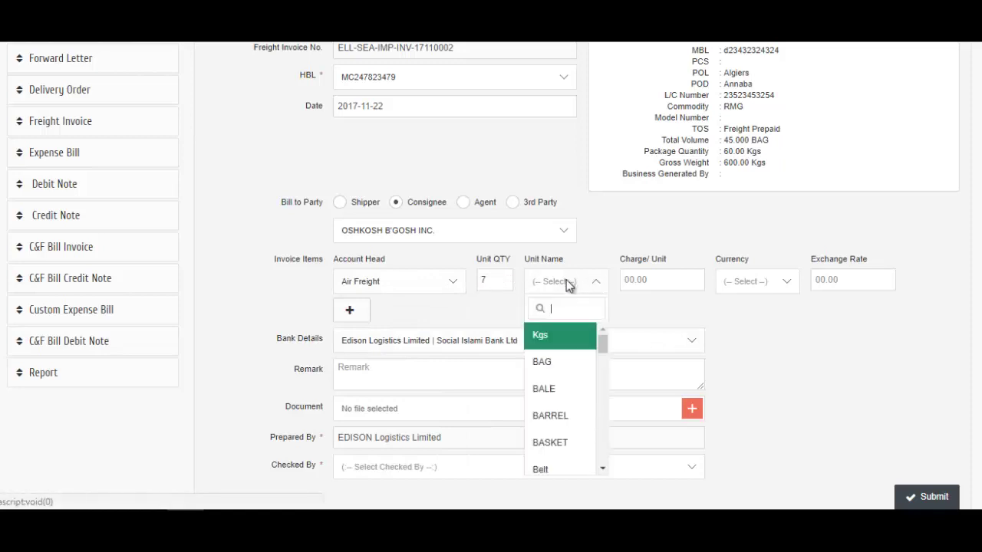
{"action": "left_click", "coordinate": [559, 337]}
- Set the Air Freight item's charge per unit to 500, its currency to BDT and its exchange rate to 80
{"action": "left_click", "coordinate": [645, 280]}
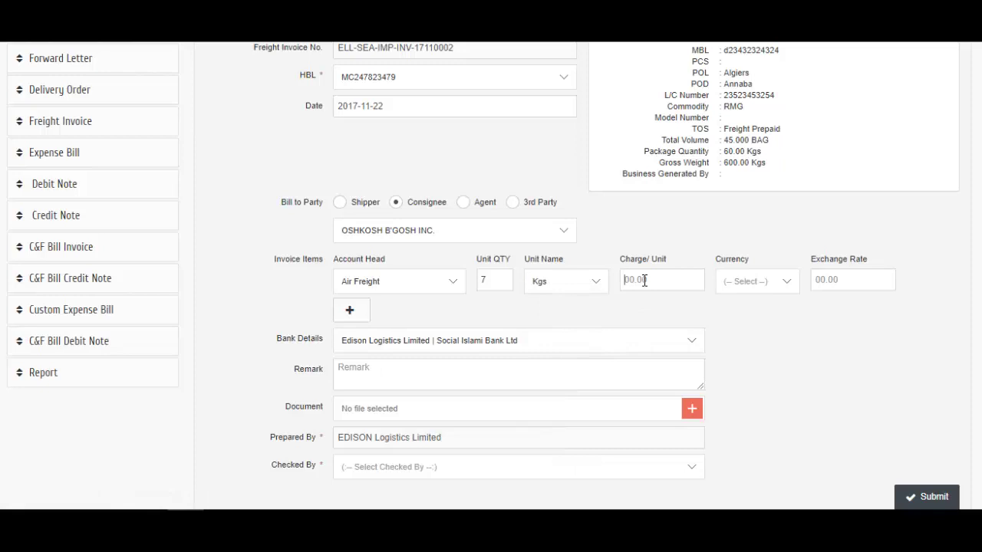
{"action": "type", "text": "500"}
{"action": "left_click", "coordinate": [753, 292]}
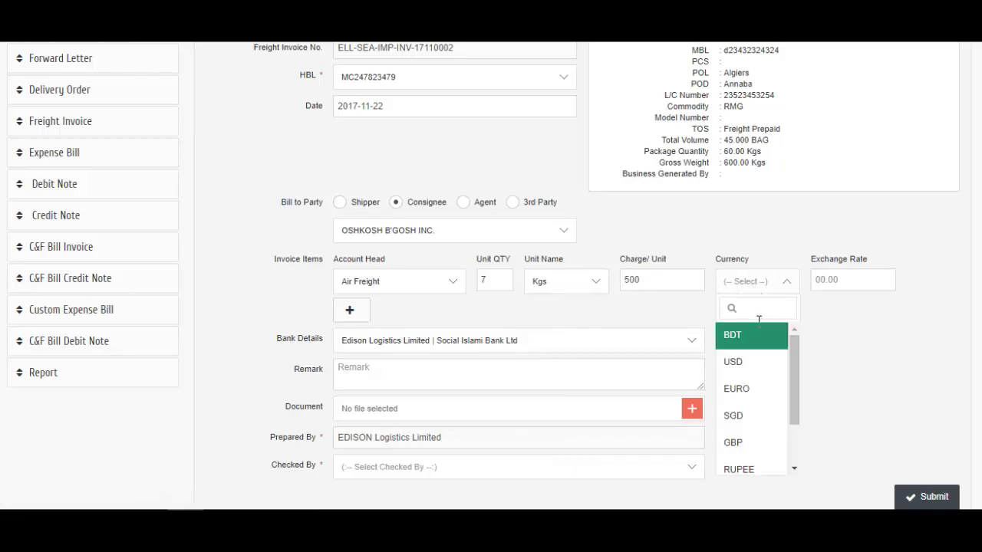
{"action": "left_click", "coordinate": [736, 337]}
{"action": "left_click", "coordinate": [835, 282]}
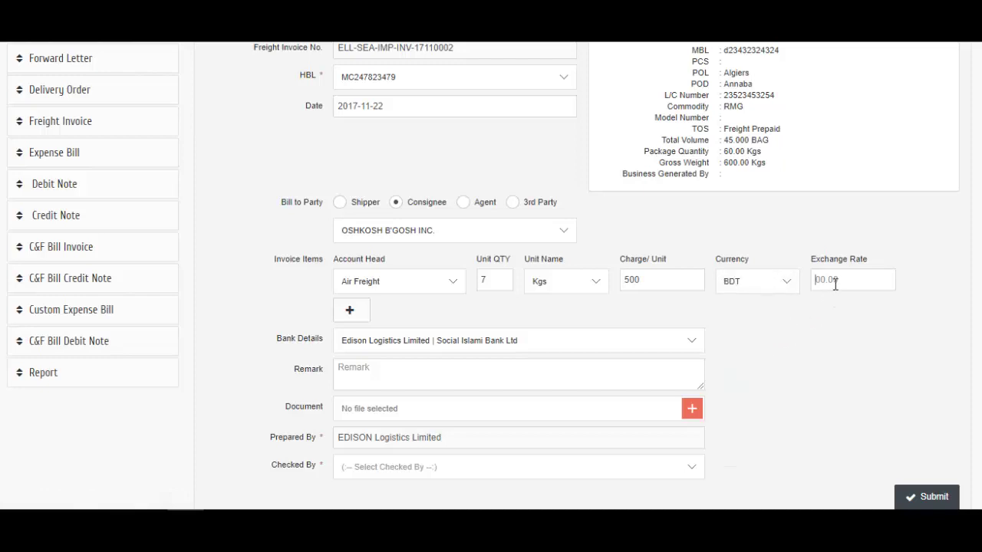
{"action": "type", "text": "80"}
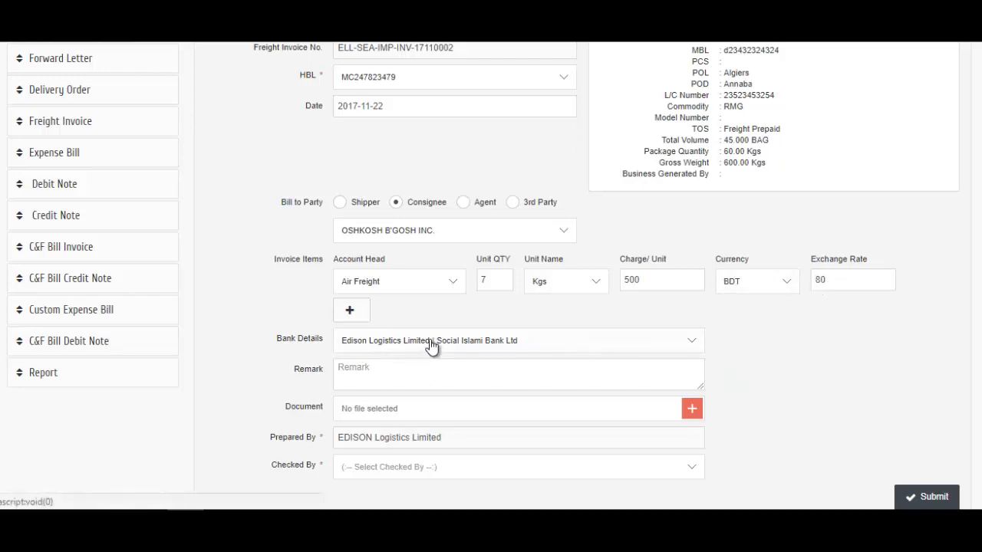
- Choose the Checked By person for the Freight Invoice and submit it
{"action": "scroll", "coordinate": [364, 373], "scroll_direction": "down", "scroll_amount": 1}
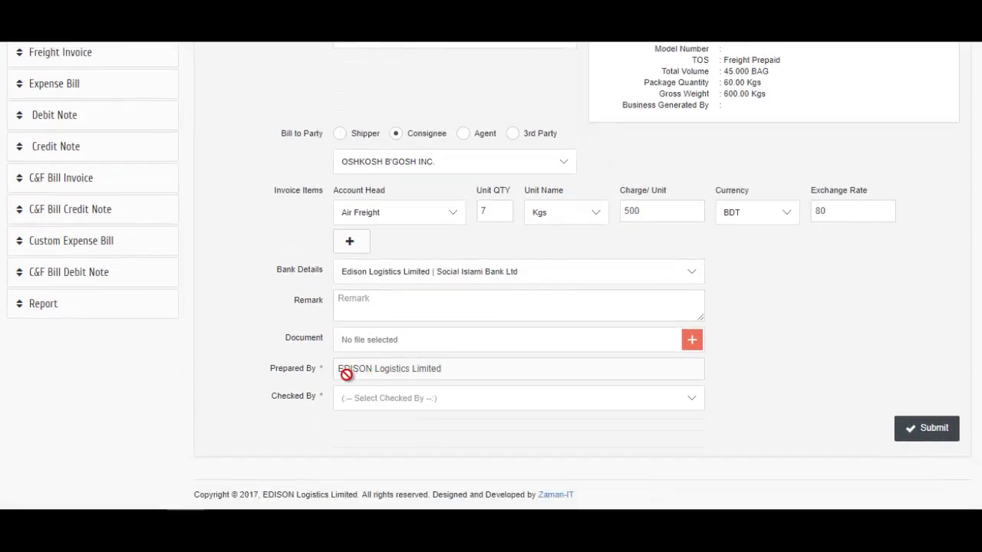
{"action": "left_click", "coordinate": [365, 400]}
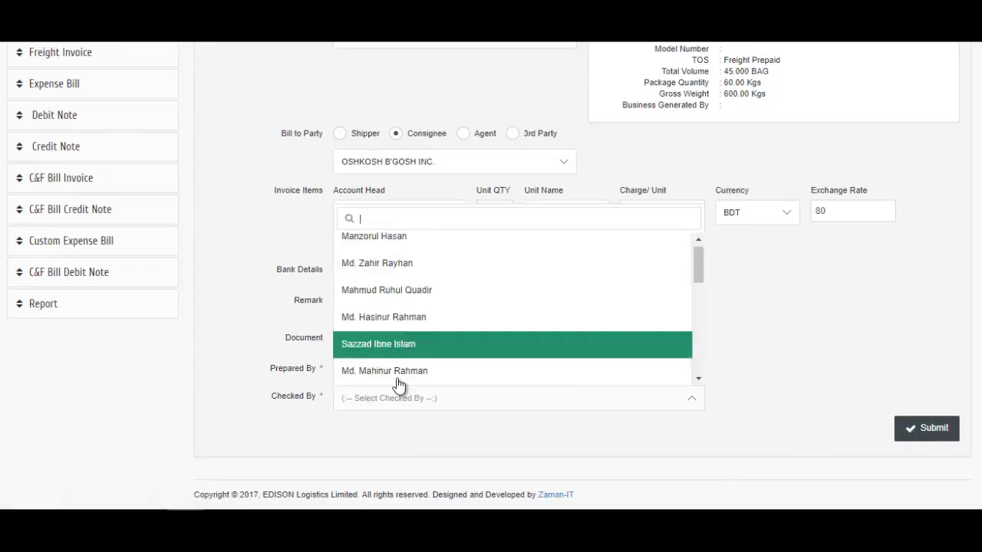
{"action": "left_click", "coordinate": [427, 328]}
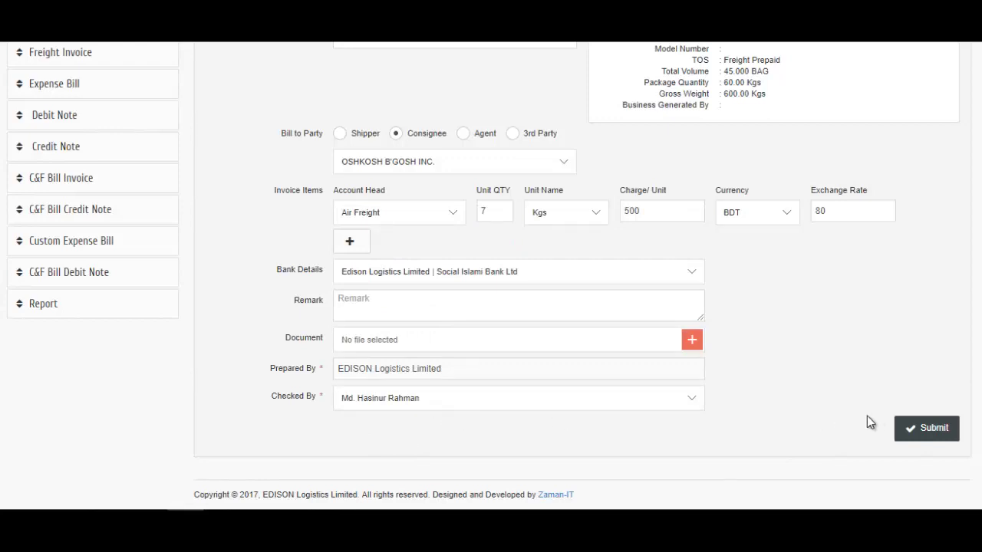
{"action": "left_click", "coordinate": [927, 432]}
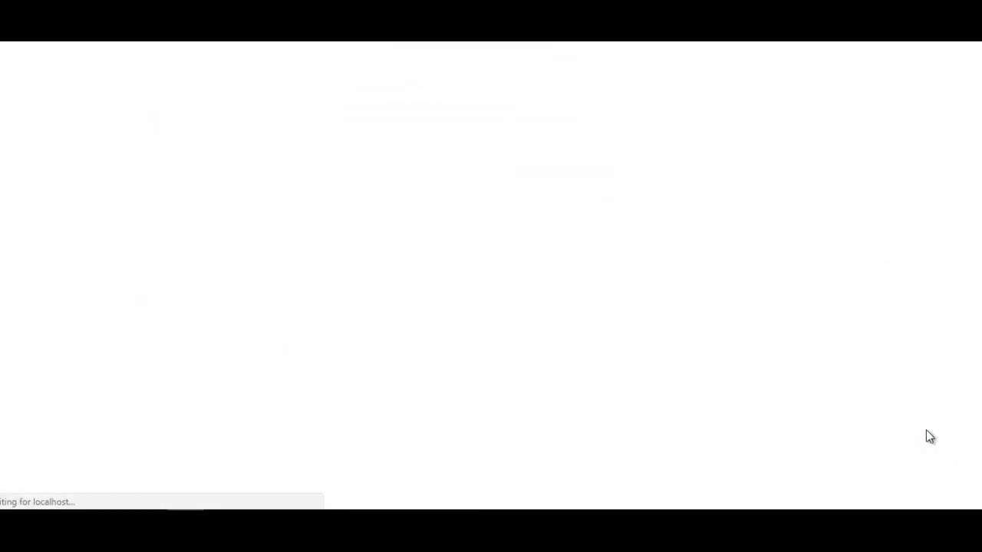
- Check the saved Freight Invoice's fields and its invoice number
{"action": "scroll", "coordinate": [540, 371], "scroll_direction": "down", "scroll_amount": 3}
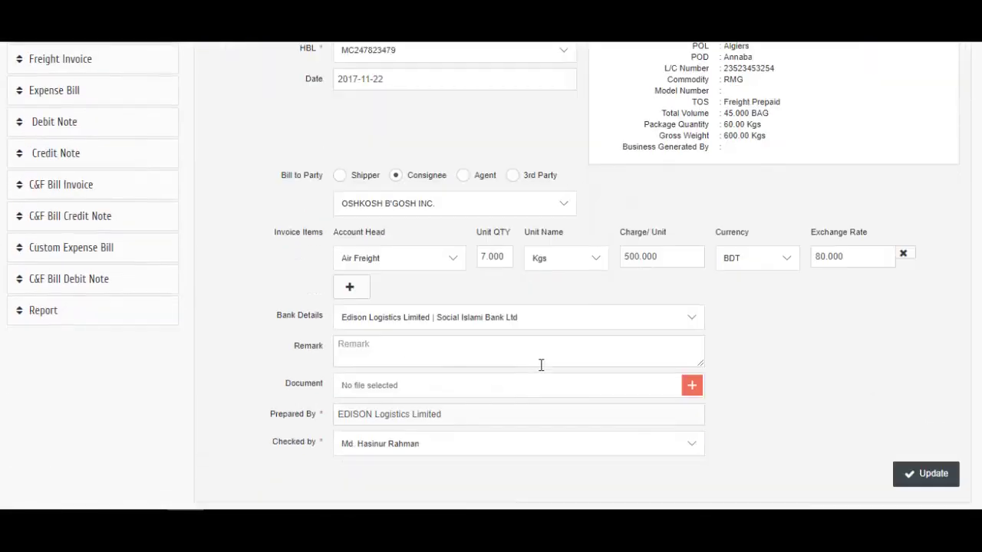
{"action": "scroll", "coordinate": [540, 363], "scroll_direction": "up", "scroll_amount": 3}
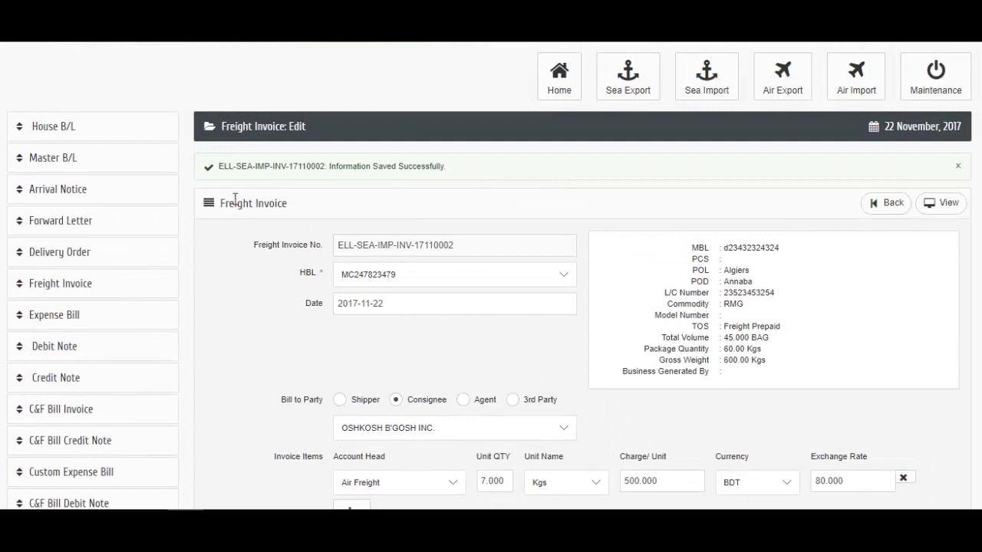
{"action": "left_click_drag", "start_coordinate": [219, 165], "coordinate": [327, 170]}
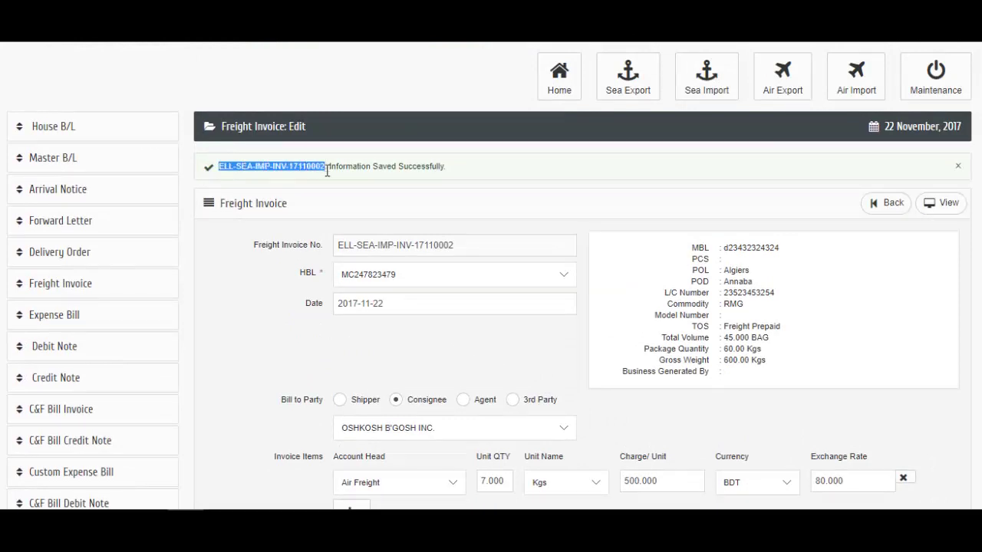
- Open the Freight Invoice's printable view in a separate browser tab and review its shipment details, charge table and bank details
{"action": "right_click", "coordinate": [942, 204]}
{"action": "left_click", "coordinate": [881, 216]}
{"action": "key", "text": "ctrl+Tab"}
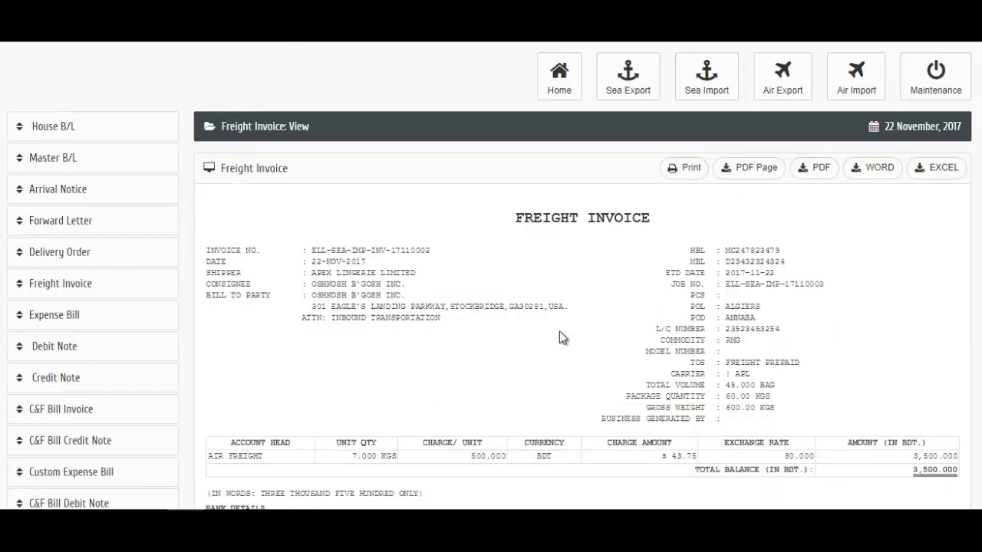
{"action": "scroll", "coordinate": [556, 334], "scroll_direction": "down", "scroll_amount": 4}
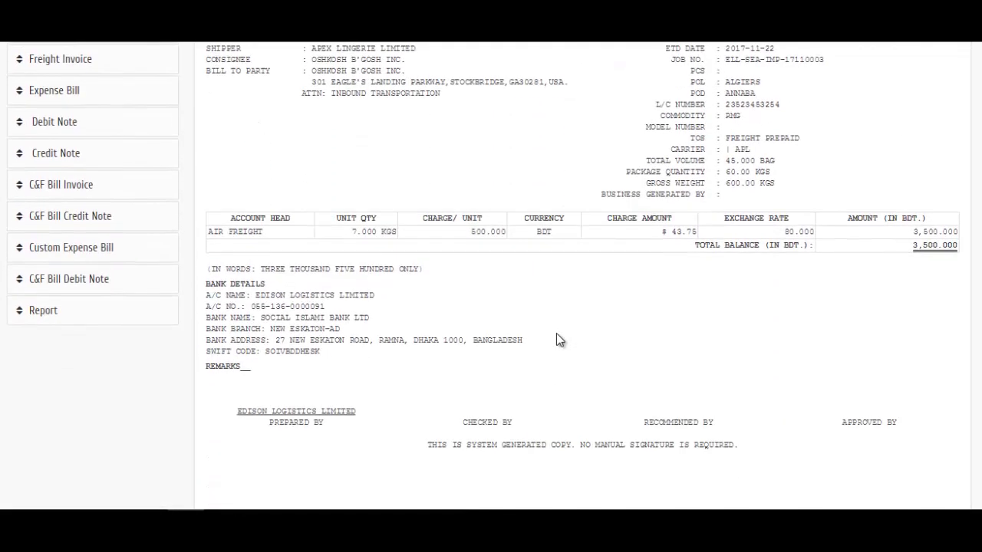
{"action": "scroll", "coordinate": [556, 334], "scroll_direction": "up", "scroll_amount": 2}
{"action": "scroll", "coordinate": [556, 340], "scroll_direction": "up", "scroll_amount": 1}
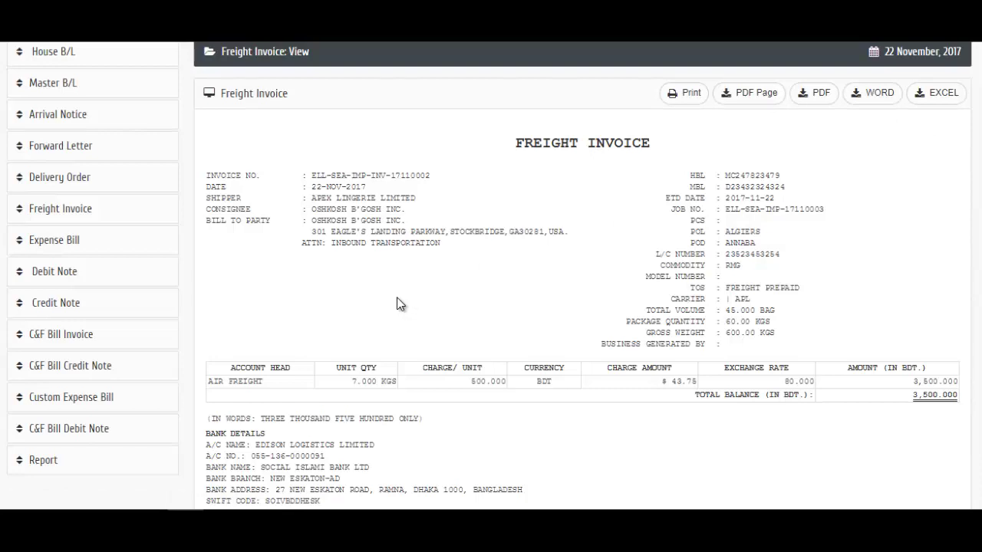
- Open the list of Sea Import Freight Invoices
{"action": "left_click", "coordinate": [170, 281]}
{"action": "left_click", "coordinate": [66, 215]}
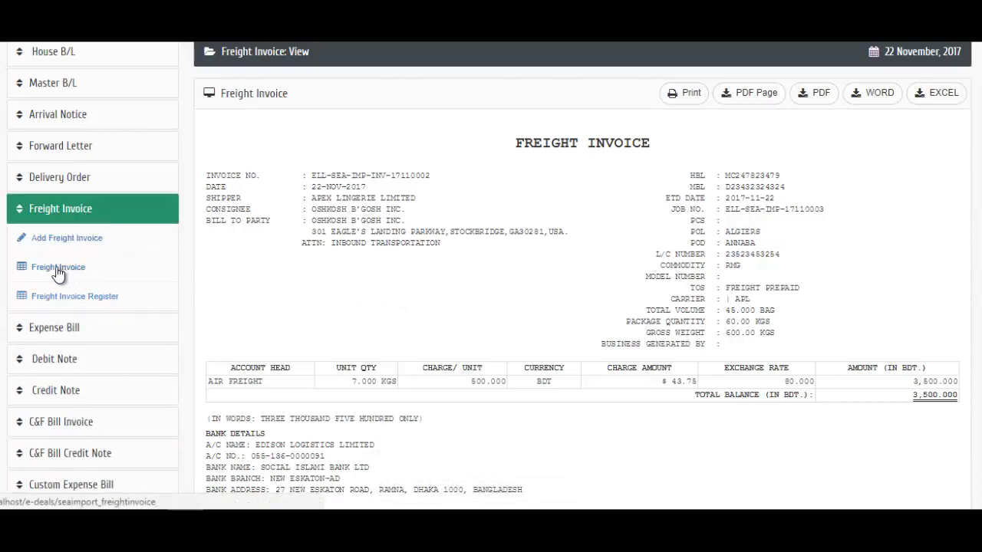
{"action": "left_click", "coordinate": [58, 269]}
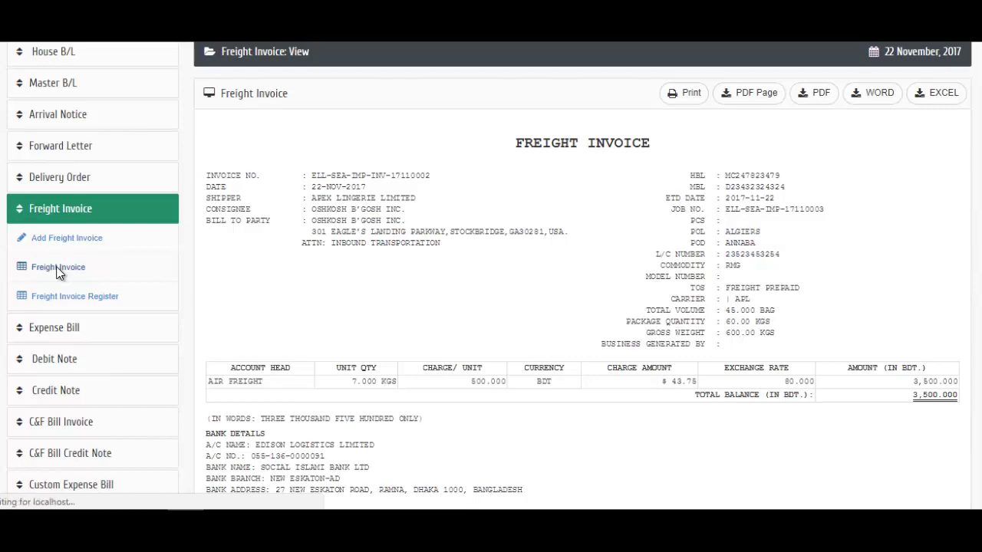